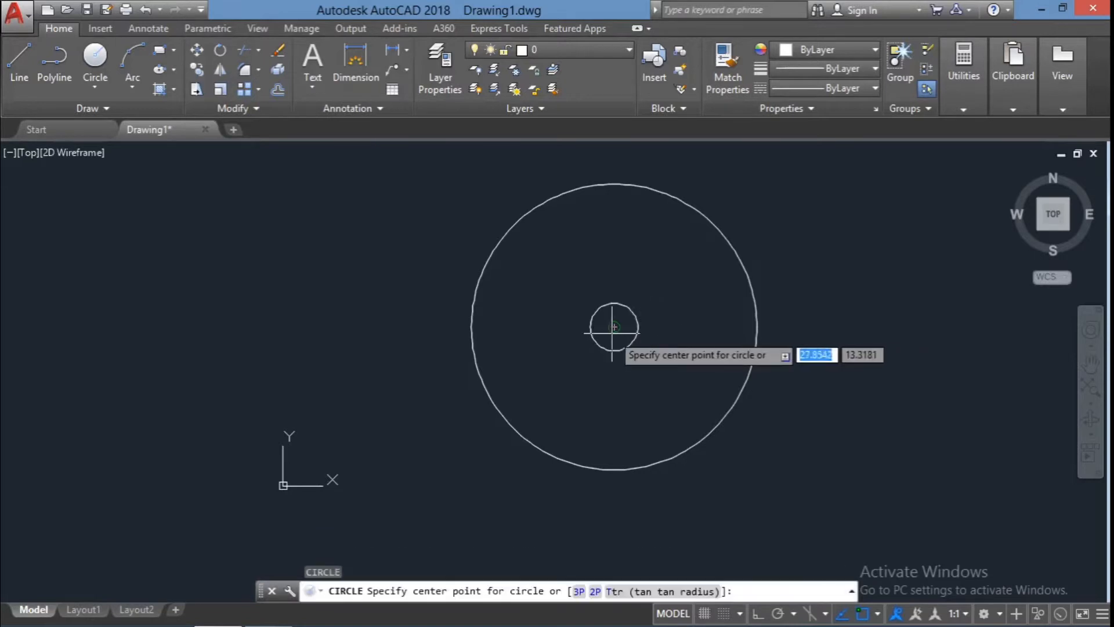
Draw a small circle of radius 0.6 directly above the central hub circle.
{"action": "left_click", "coordinate": [614, 281]}
{"action": "type", "text": "0.6"}
{"action": "key", "text": "Return"}
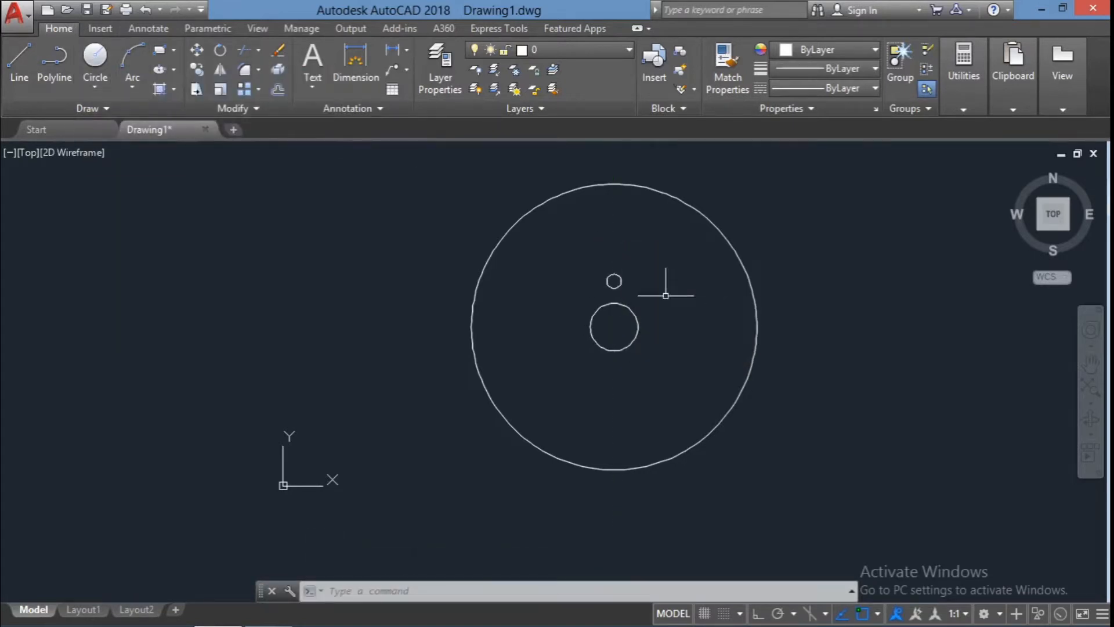
Polar-array the small circle around the hub centre with 6 items over 360 degrees.
{"action": "left_click", "coordinate": [615, 287]}
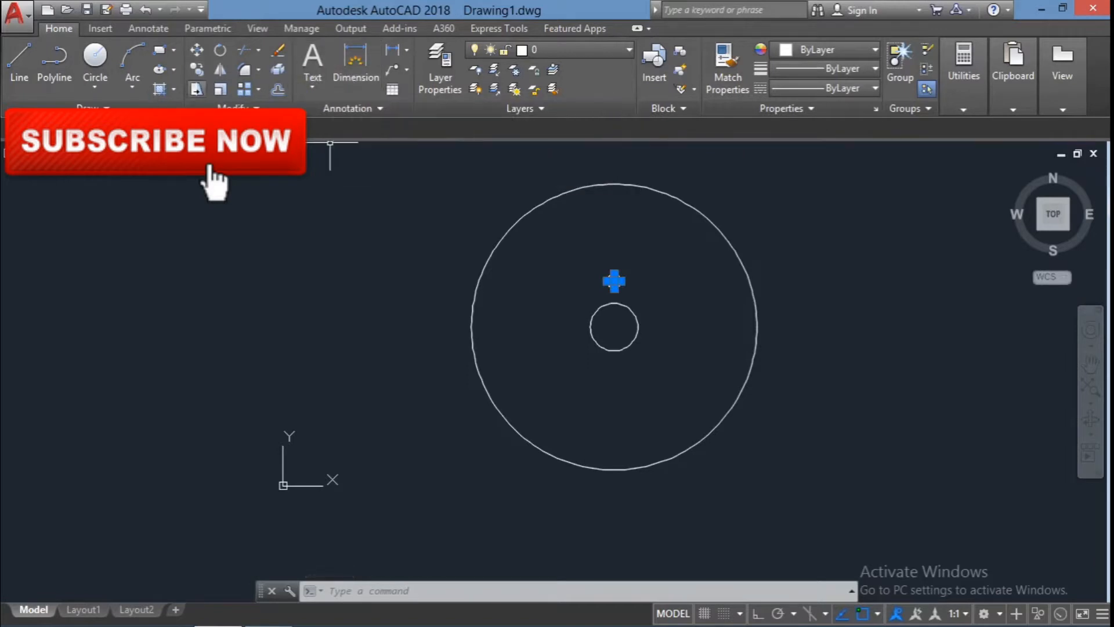
{"action": "type", "text": "arr"}
{"action": "key", "text": "Return"}
{"action": "type", "text": "PO"}
{"action": "key", "text": "Return"}
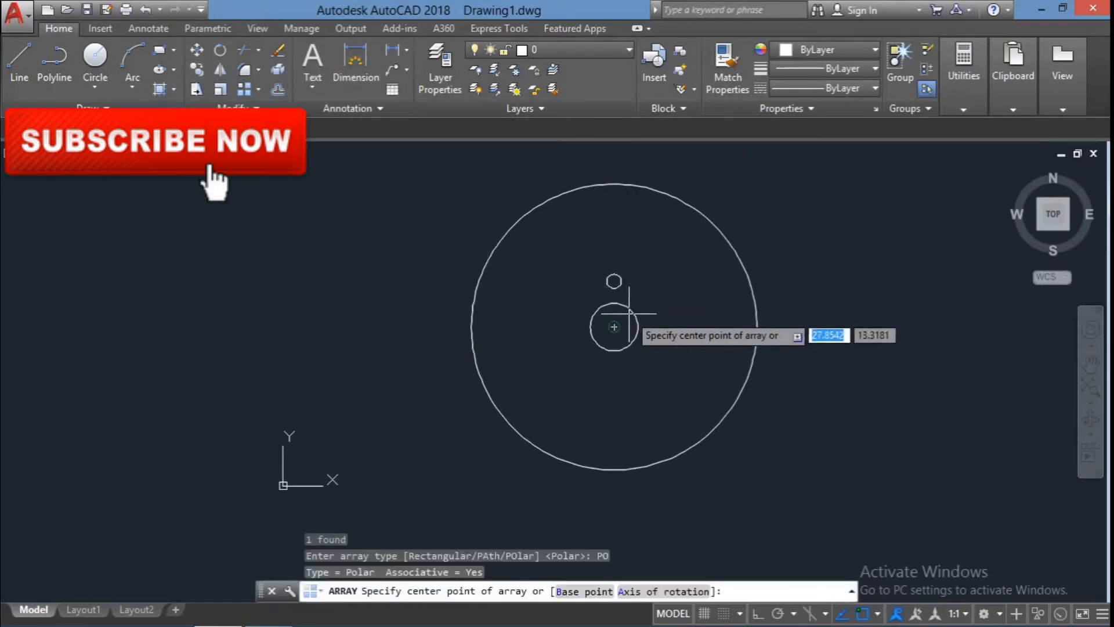
{"action": "left_click", "coordinate": [614, 325]}
{"action": "key", "text": "Return"}
Explode the small-circle array into separate circles.
{"action": "left_click", "coordinate": [647, 298]}
{"action": "type", "text": "EX"}
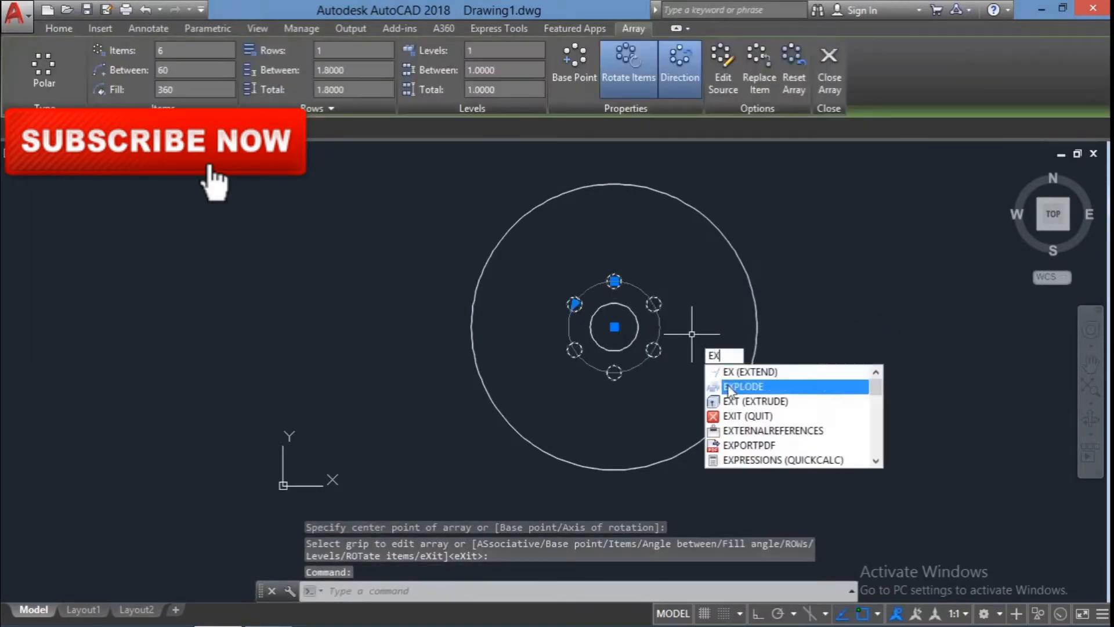
{"action": "key", "text": "Return"}
{"action": "type", "text": "c"}
{"action": "key", "text": "Return"}
{"action": "left_click", "coordinate": [614, 326]}
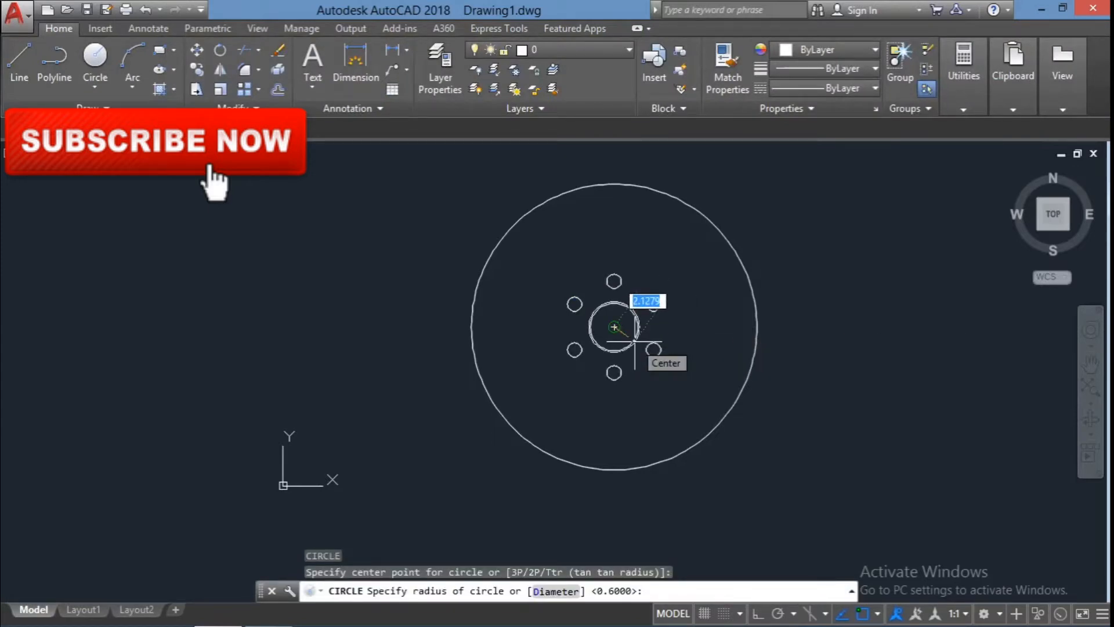
{"action": "left_click", "coordinate": [634, 342]}
{"action": "key", "text": "Escape"}
Draw a vertical line 2 units long above the top small circle with Ortho on.
{"action": "type", "text": "l"}
{"action": "key", "text": "Return"}
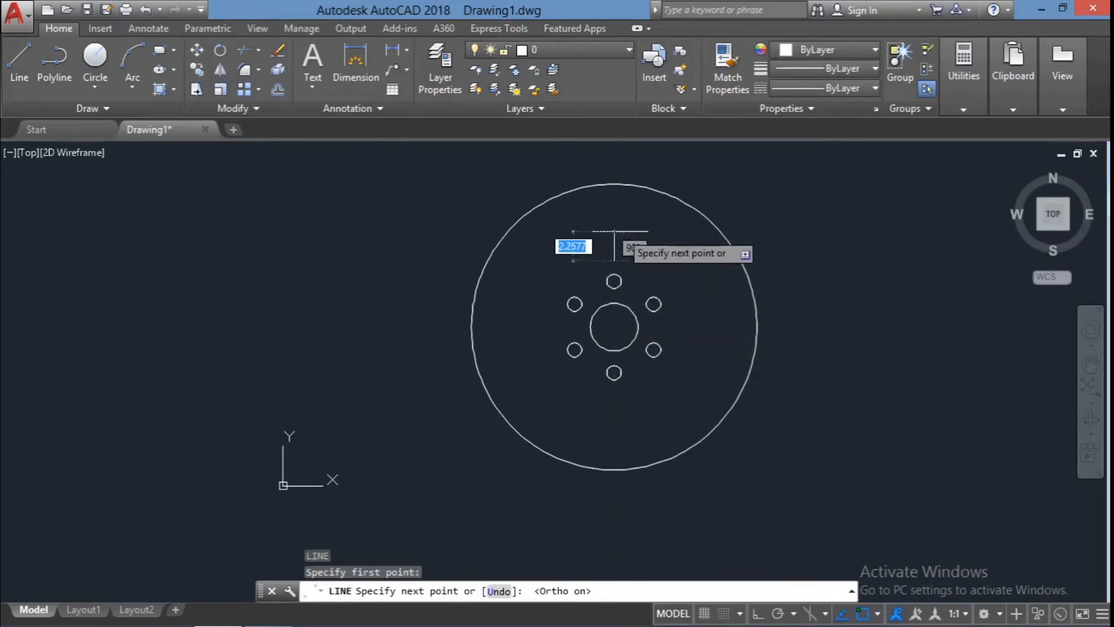
{"action": "type", "text": "2"}
{"action": "key", "text": "Return"}
{"action": "key", "text": "Escape"}
Copy the vertical line 1.5 units to each side of the original.
{"action": "left_click", "coordinate": [617, 248]}
{"action": "type", "text": "c"}
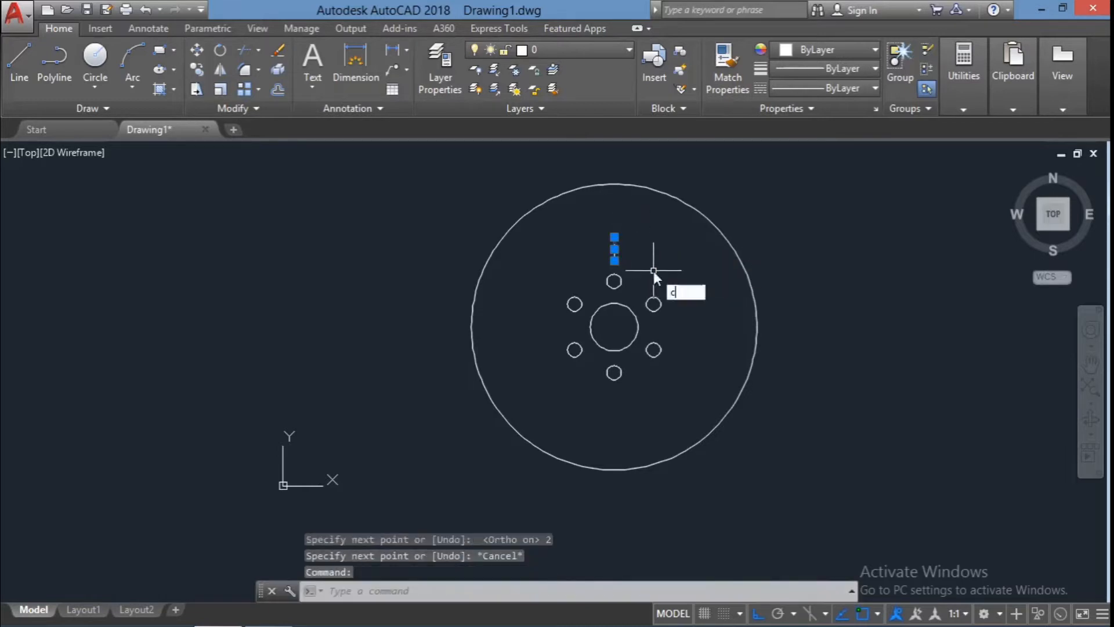
{"action": "type", "text": "o"}
{"action": "key", "text": "Return"}
{"action": "left_click", "coordinate": [620, 259]}
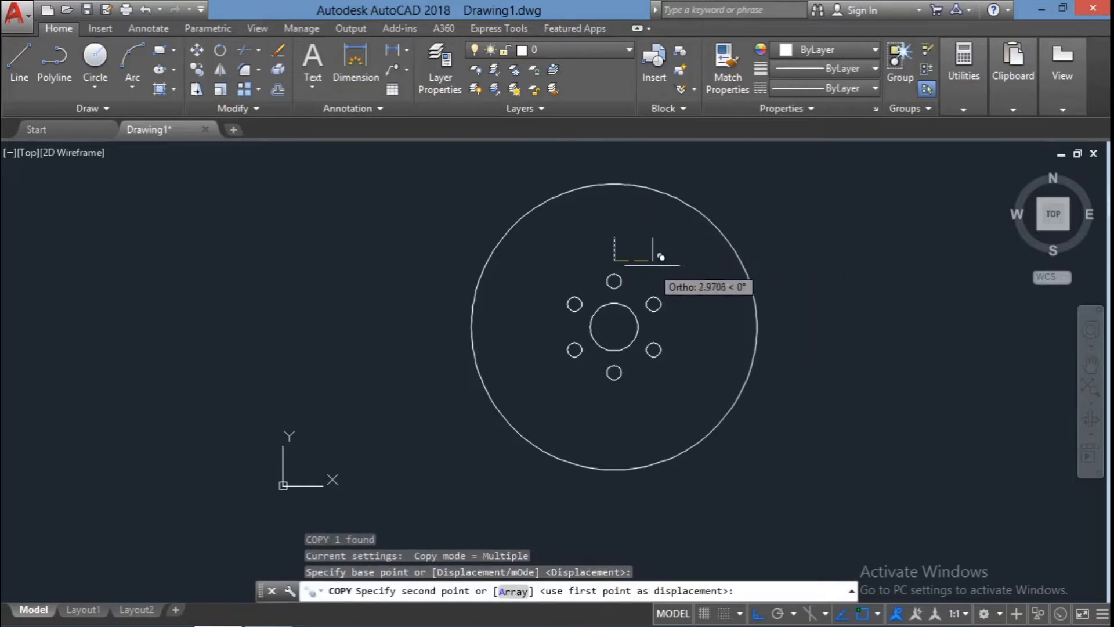
{"action": "type", "text": "1.5"}
{"action": "key", "text": "Return"}
{"action": "key", "text": "Return"}
{"action": "key", "text": "Escape"}
{"action": "key", "text": "Escape"}
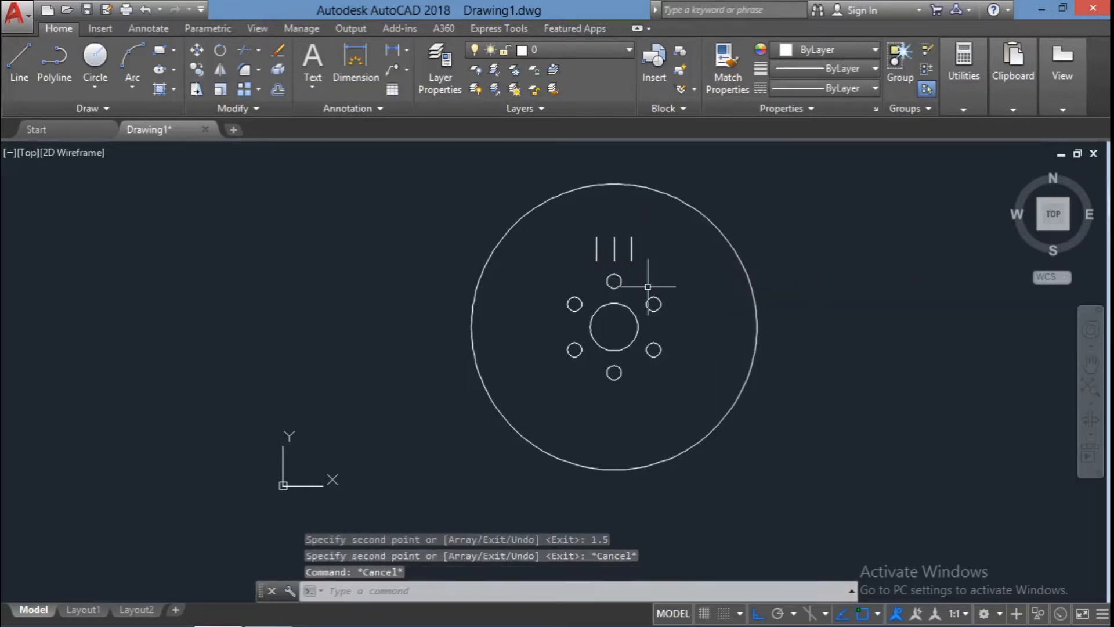
Draw a horizontal line joining the lower ends of the two outer vertical lines.
{"action": "type", "text": "l"}
{"action": "key", "text": "Return"}
{"action": "left_click", "coordinate": [596, 261]}
{"action": "left_click", "coordinate": [632, 260]}
{"action": "key", "text": "Escape"}
{"action": "type", "text": "c"}
{"action": "key", "text": "Return"}
{"action": "left_click", "coordinate": [632, 237]}
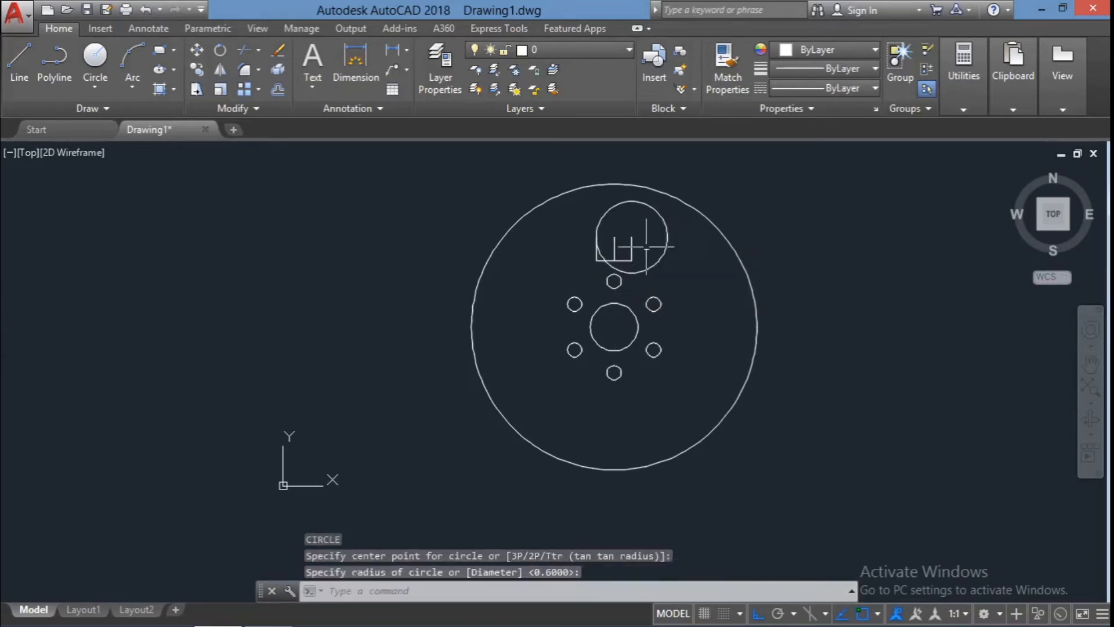
{"action": "double_click", "coordinate": [664, 250]}
Join the upper ends of the outer vertical lines to close the rectangle, and erase the middle vertical line.
{"action": "type", "text": "l"}
{"action": "key", "text": "Return"}
{"action": "left_click", "coordinate": [607, 237]}
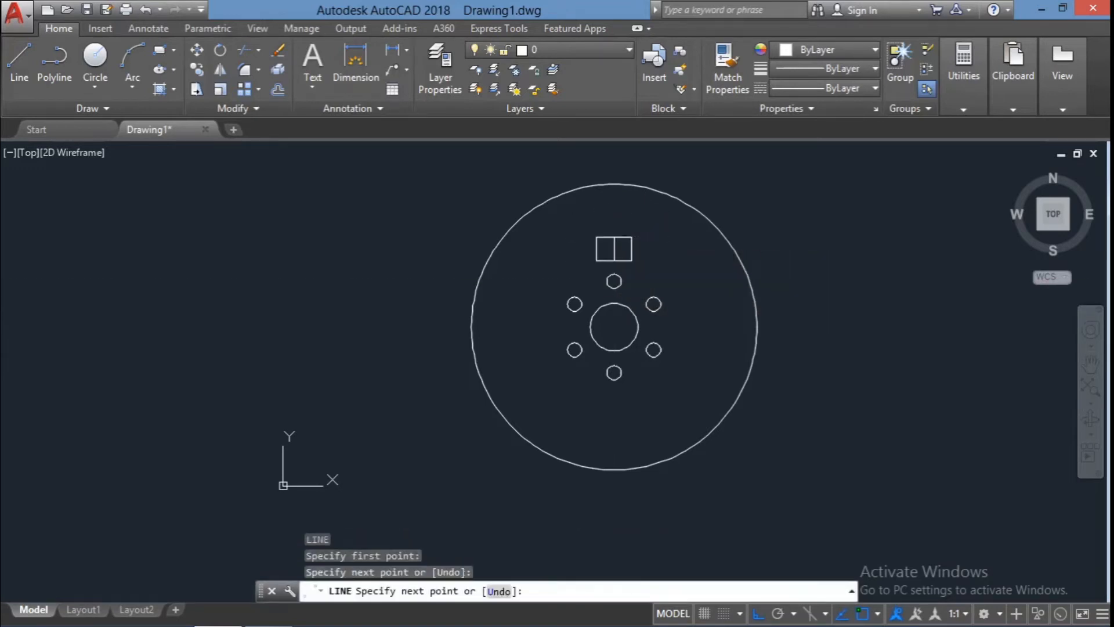
{"action": "key", "text": "Escape"}
{"action": "key", "text": "Escape"}
{"action": "left_click", "coordinate": [614, 249]}
Polar-array the rectangle around the hub centre with 8 items over 360 degrees.
{"action": "left_click", "coordinate": [596, 236]}
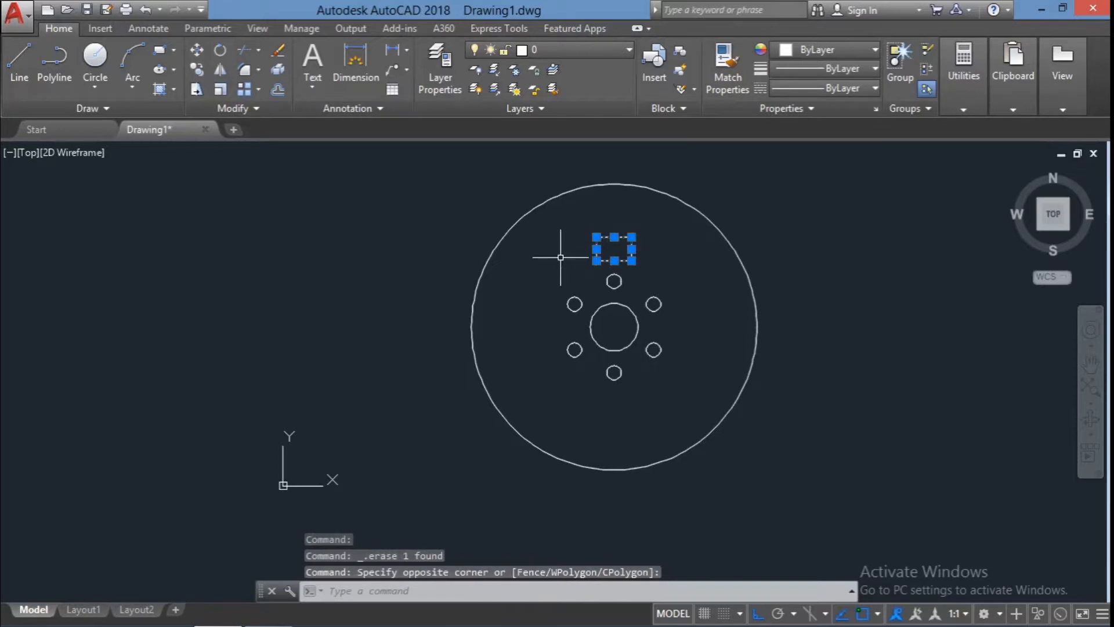
{"action": "type", "text": "arr"}
{"action": "key", "text": "Return"}
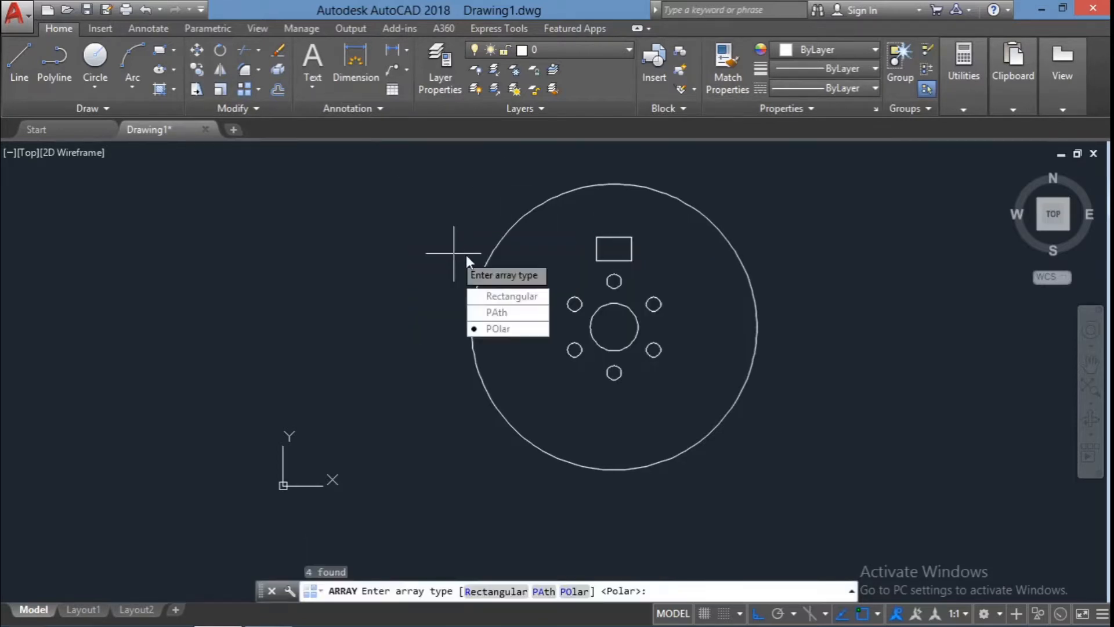
{"action": "left_click", "coordinate": [498, 328]}
{"action": "left_click", "coordinate": [615, 323]}
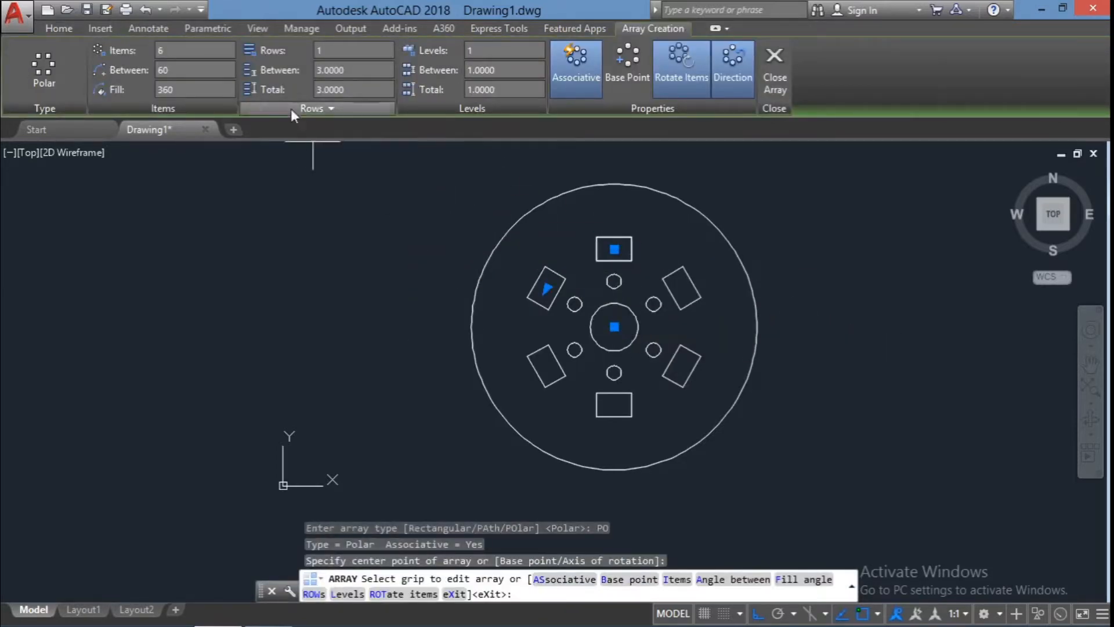
{"action": "key", "text": "Return"}
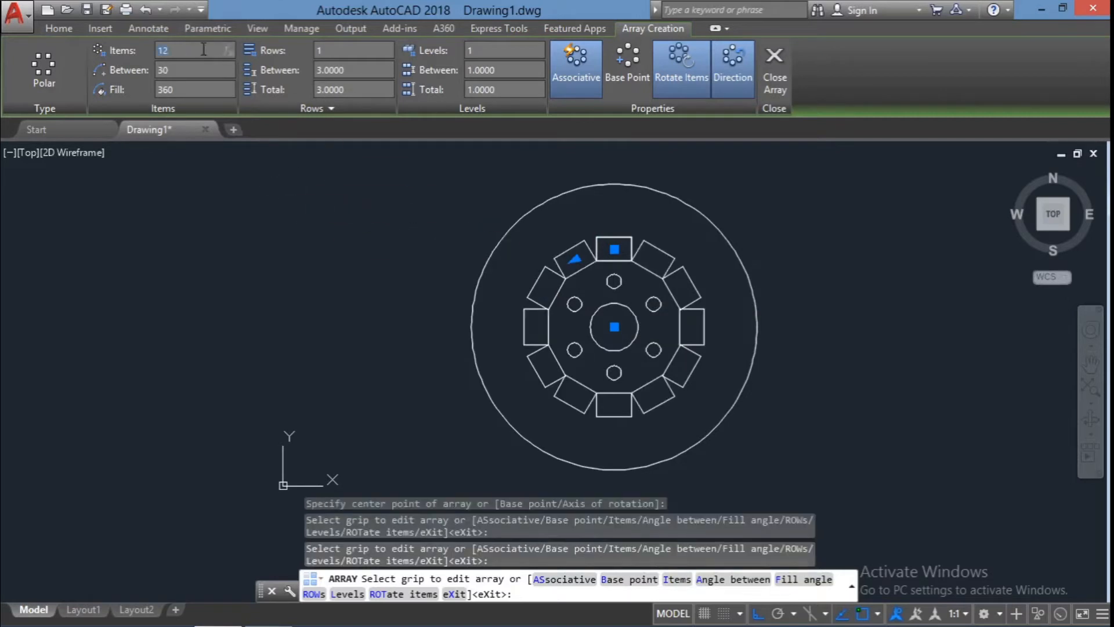
{"action": "type", "text": "8"}
{"action": "key", "text": "Return"}
{"action": "key", "text": "Return"}
Draw a circle of radius about 5.74 from the hub centre through the inner corners of the arrayed rectangles.
{"action": "type", "text": "c"}
{"action": "key", "text": "Return"}
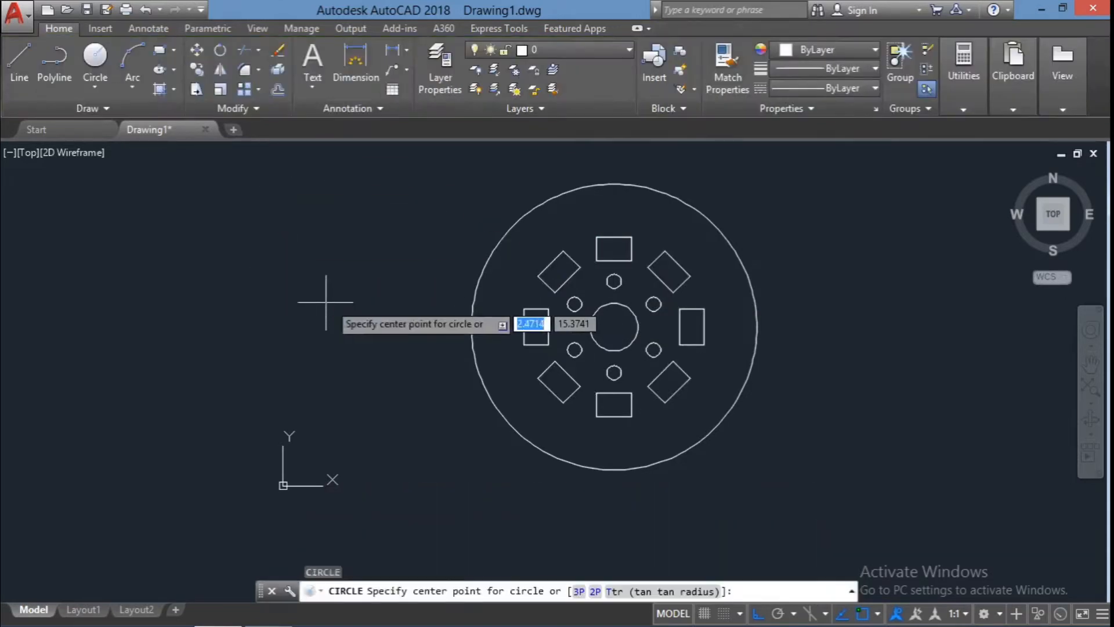
{"action": "left_click", "coordinate": [614, 327]}
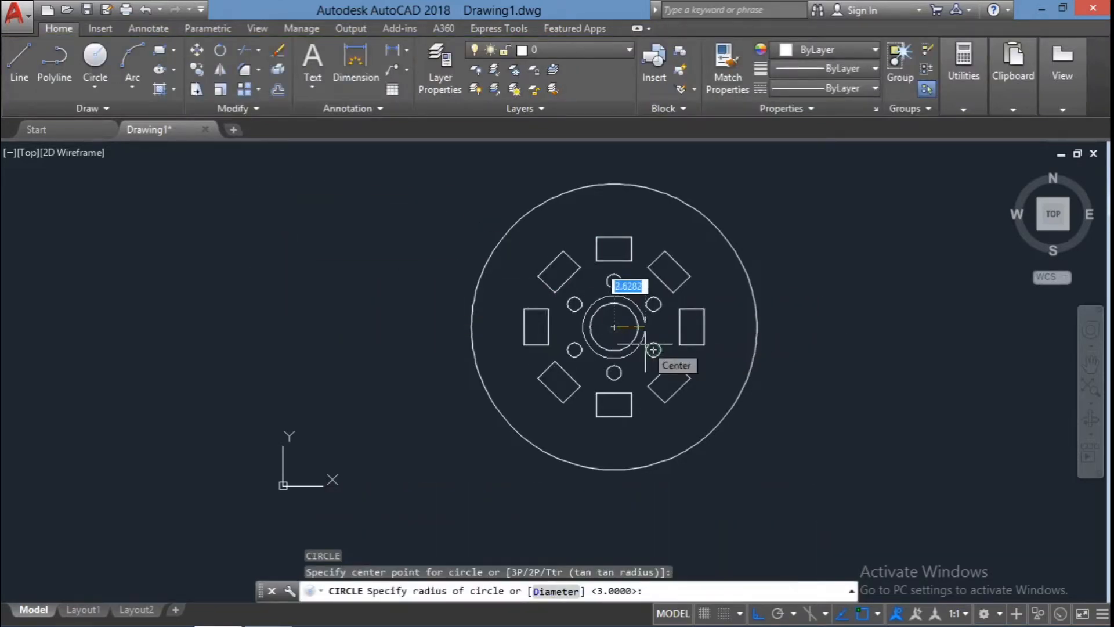
{"action": "left_click", "coordinate": [672, 363]}
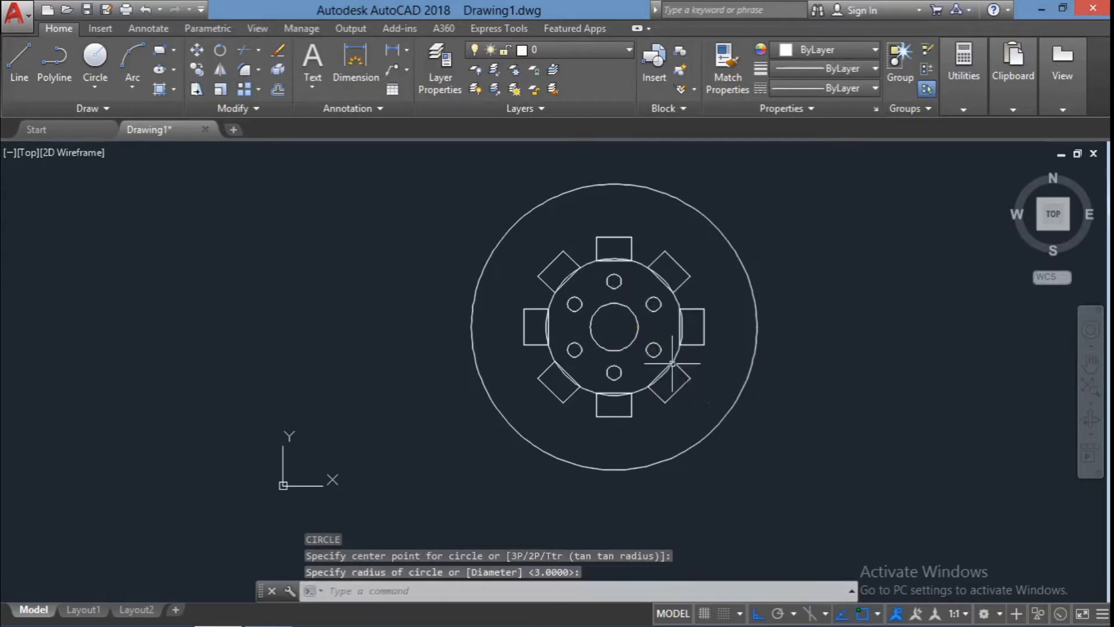
{"action": "key", "text": "Escape"}
{"action": "key", "text": "Escape"}
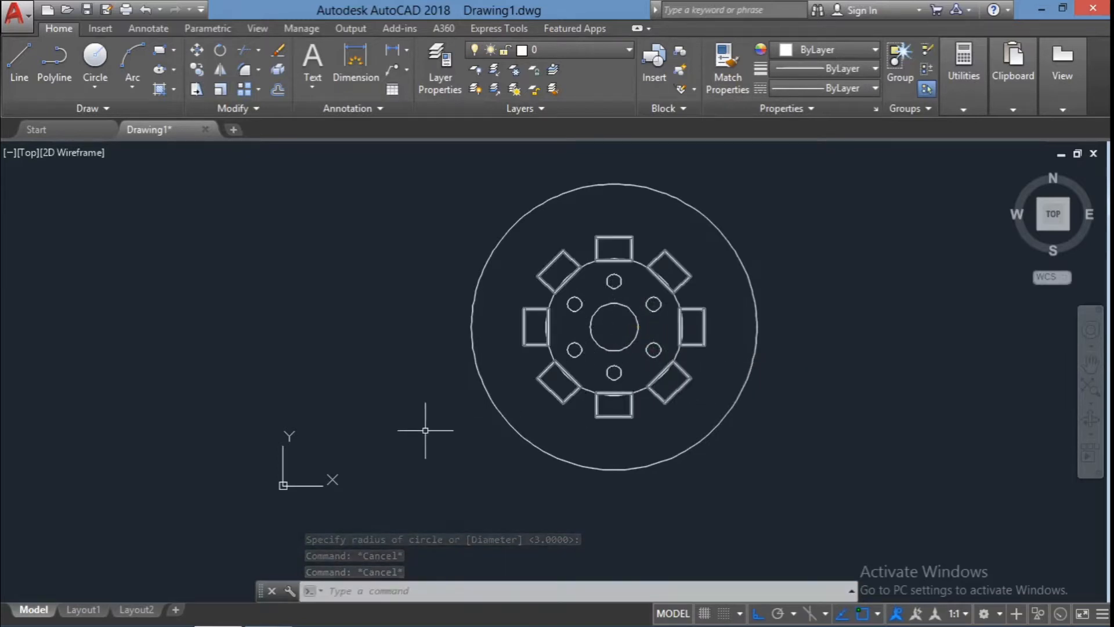
Draw another circle from the hub centre through the outer corners of the arrayed rectangles.
{"action": "key", "text": "space"}
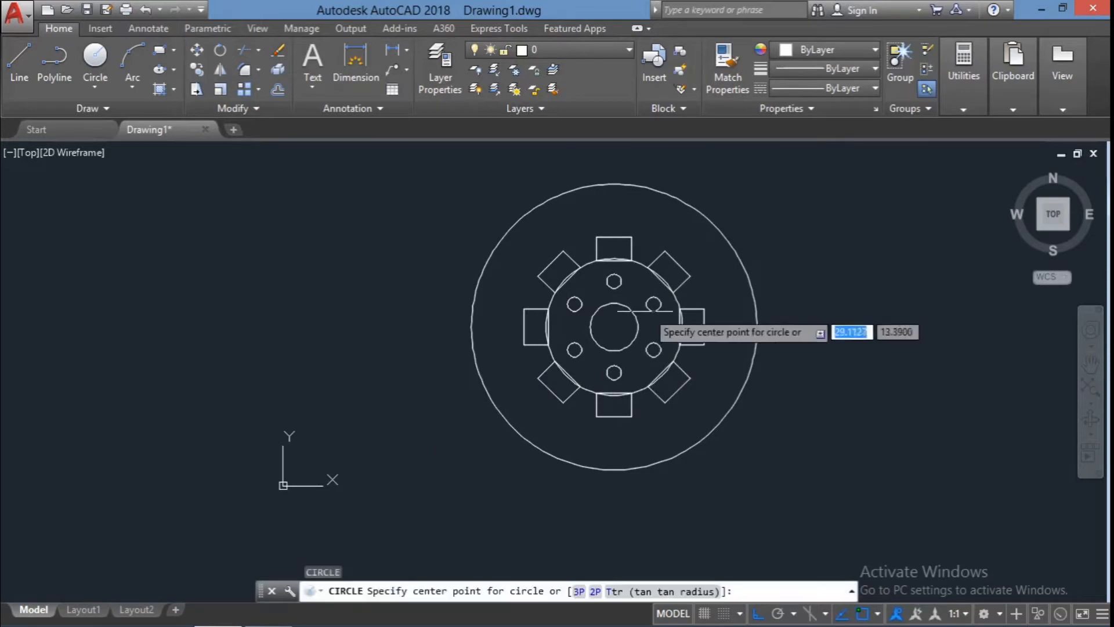
{"action": "left_click", "coordinate": [617, 339]}
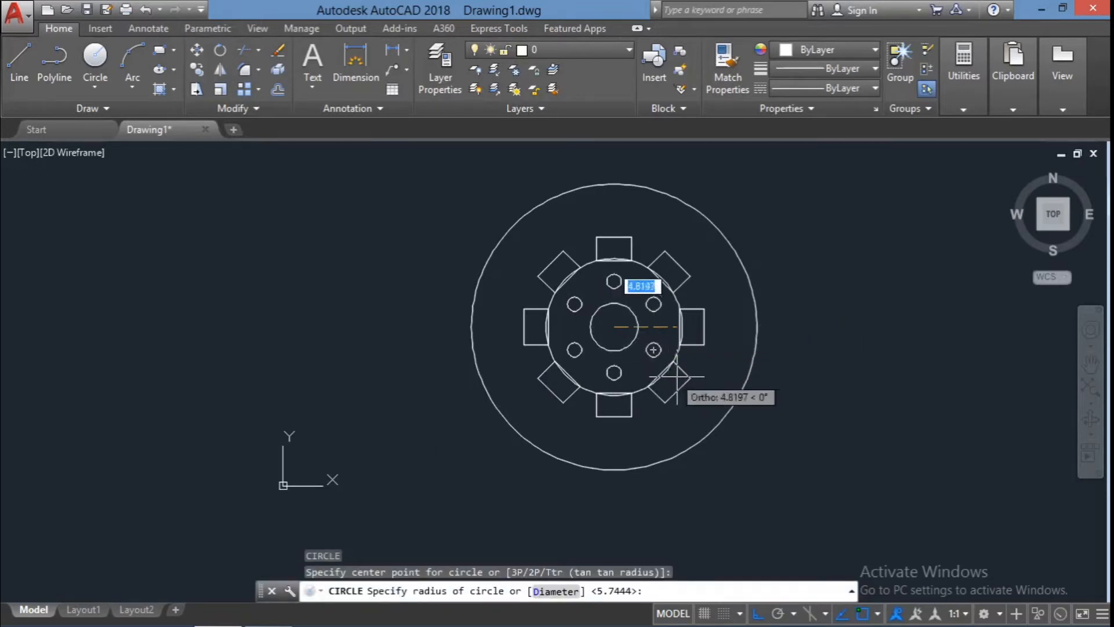
{"action": "left_click", "coordinate": [665, 402]}
{"action": "key", "text": "Escape"}
{"action": "key", "text": "Escape"}
Explode the rectangle array into separate lines.
{"action": "scroll", "coordinate": [657, 418], "scroll_direction": "up", "scroll_amount": 2}
{"action": "left_click", "coordinate": [634, 448]}
{"action": "left_click", "coordinate": [523, 354]}
{"action": "key", "text": "Escape"}
{"action": "key", "text": "Escape"}
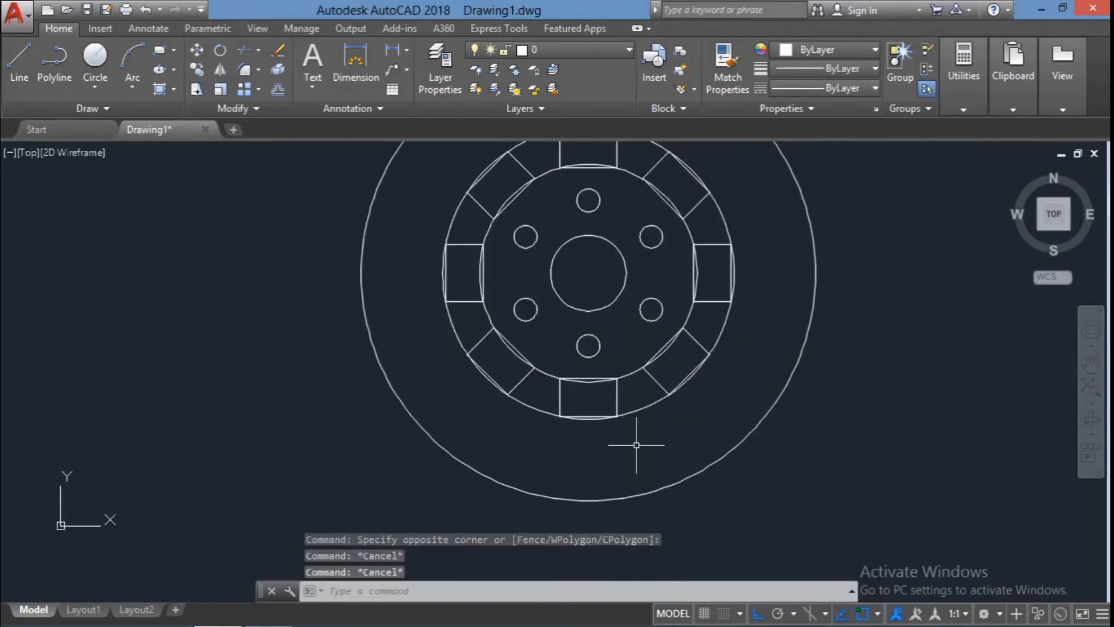
{"action": "left_click", "coordinate": [617, 400]}
{"action": "type", "text": "ex"}
{"action": "key", "text": "Return"}
Trim the inner and outer circle arcs at the bottom and lower-left rectangles, using the geometry around them as cutting edges.
{"action": "type", "text": "t"}
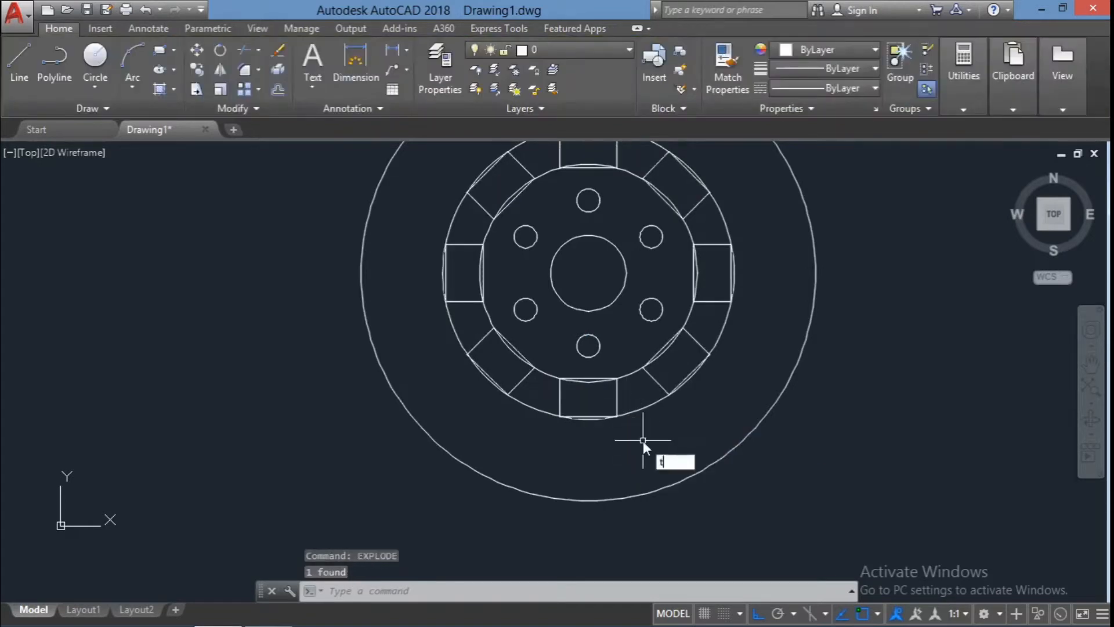
{"action": "type", "text": "r"}
{"action": "key", "text": "Return"}
{"action": "left_click", "coordinate": [674, 461]}
{"action": "left_click", "coordinate": [523, 353]}
{"action": "scroll", "coordinate": [553, 398], "scroll_direction": "up", "scroll_amount": 4}
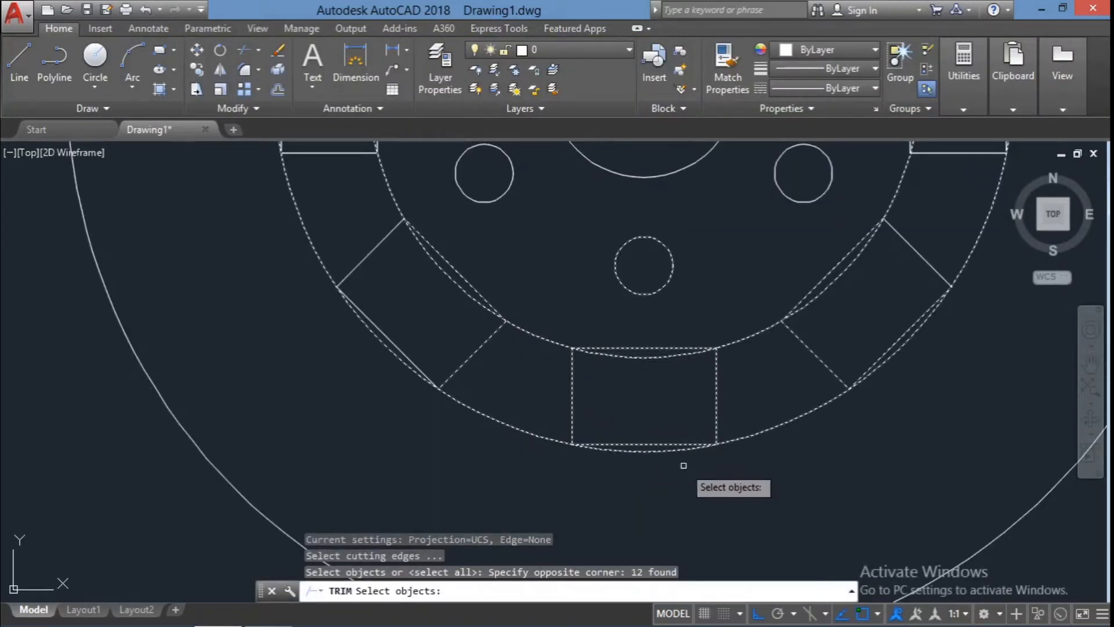
{"action": "key", "text": "Return"}
{"action": "left_click", "coordinate": [636, 355]}
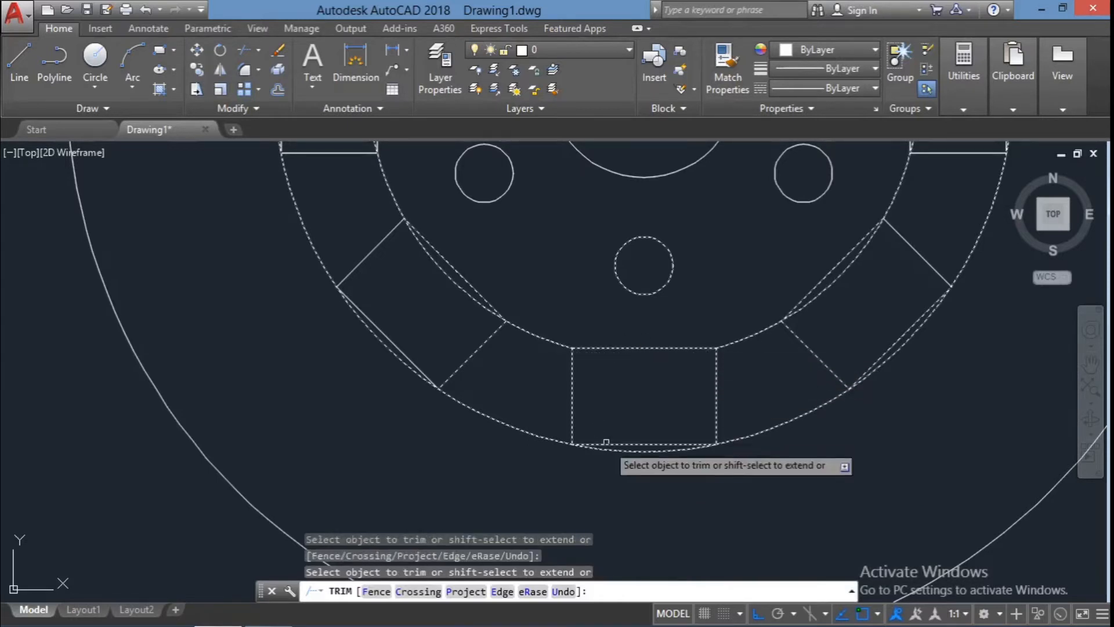
{"action": "left_click", "coordinate": [606, 447]}
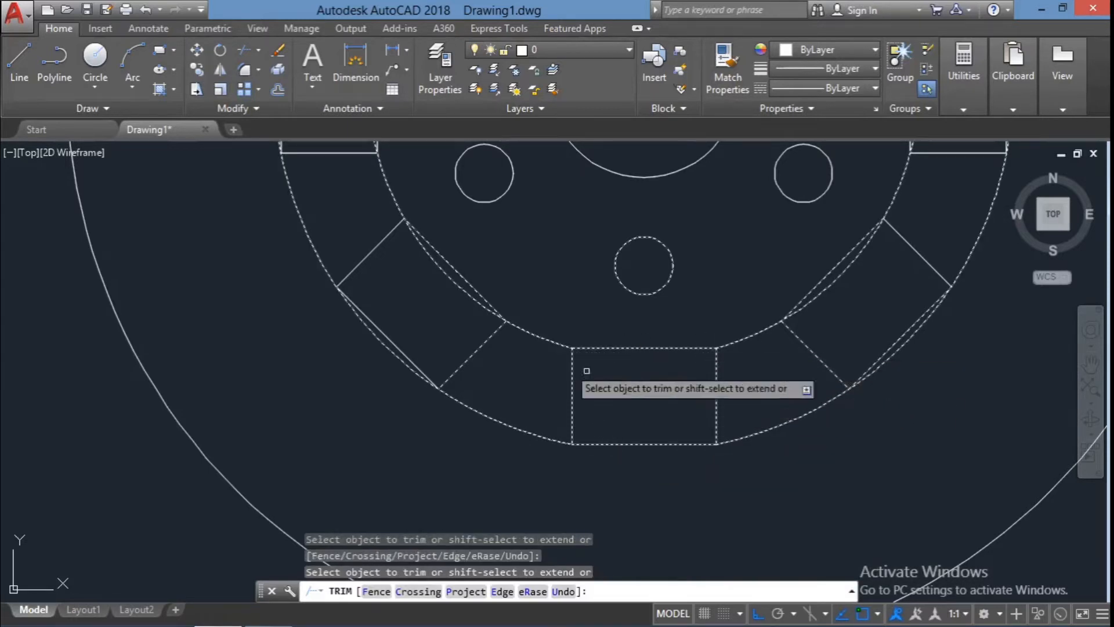
{"action": "left_click", "coordinate": [489, 302]}
{"action": "left_click", "coordinate": [412, 357]}
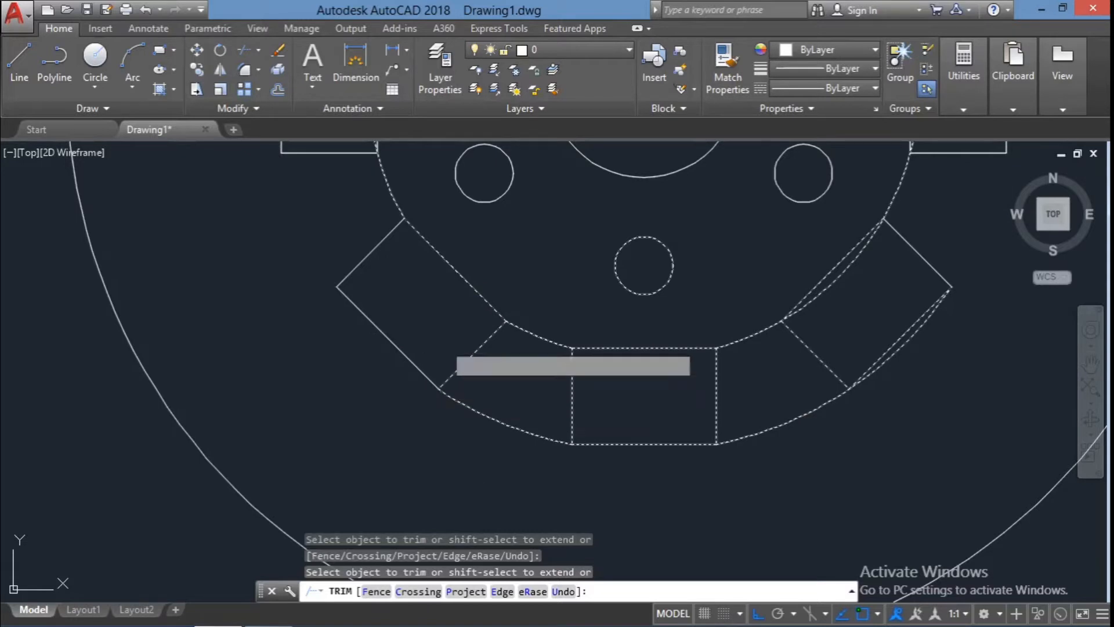
{"action": "key", "text": "Escape"}
Erase the straight inner and outer edges of the bottom and lower-left rectangles, keeping the curved segment between them.
{"action": "left_click", "coordinate": [644, 348]}
{"action": "key", "text": "Delete"}
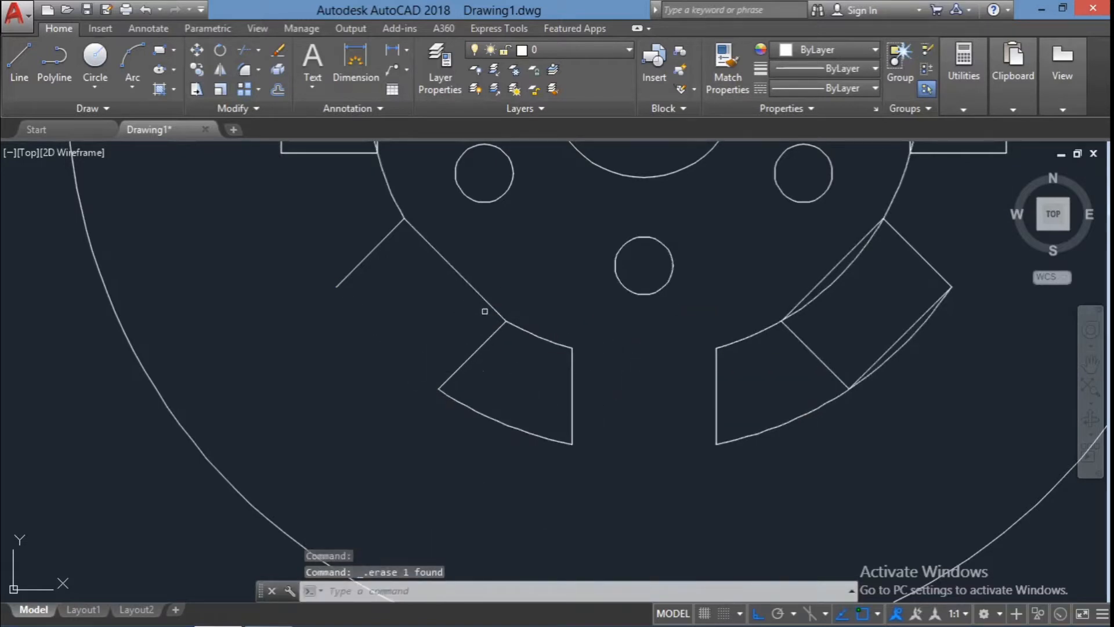
{"action": "left_click", "coordinate": [489, 304]}
{"action": "key", "text": "Delete"}
Erase the leftover arcs and rectangles on the lower-right, right and upper-right of the ring.
{"action": "scroll", "coordinate": [554, 383], "scroll_direction": "down", "scroll_amount": 2}
{"action": "left_click", "coordinate": [683, 417]}
{"action": "left_click", "coordinate": [617, 355]}
{"action": "key", "text": "Delete"}
{"action": "left_click", "coordinate": [709, 346]}
{"action": "left_click", "coordinate": [684, 323]}
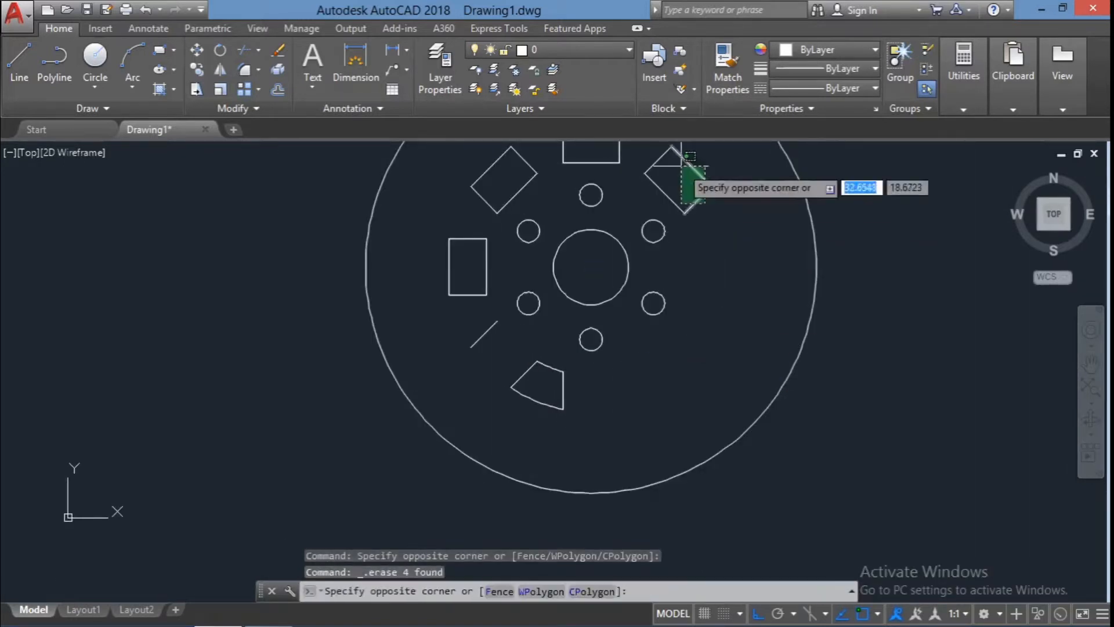
{"action": "left_click", "coordinate": [681, 166]}
{"action": "key", "text": "Delete"}
{"action": "left_click", "coordinate": [721, 216]}
{"action": "left_click", "coordinate": [647, 168]}
{"action": "key", "text": "Delete"}
Erase the remaining rectangles and stray lines along the top and left of the ring.
{"action": "scroll", "coordinate": [686, 211], "scroll_direction": "down", "scroll_amount": 1}
{"action": "left_click", "coordinate": [659, 180]}
{"action": "left_click", "coordinate": [548, 168]}
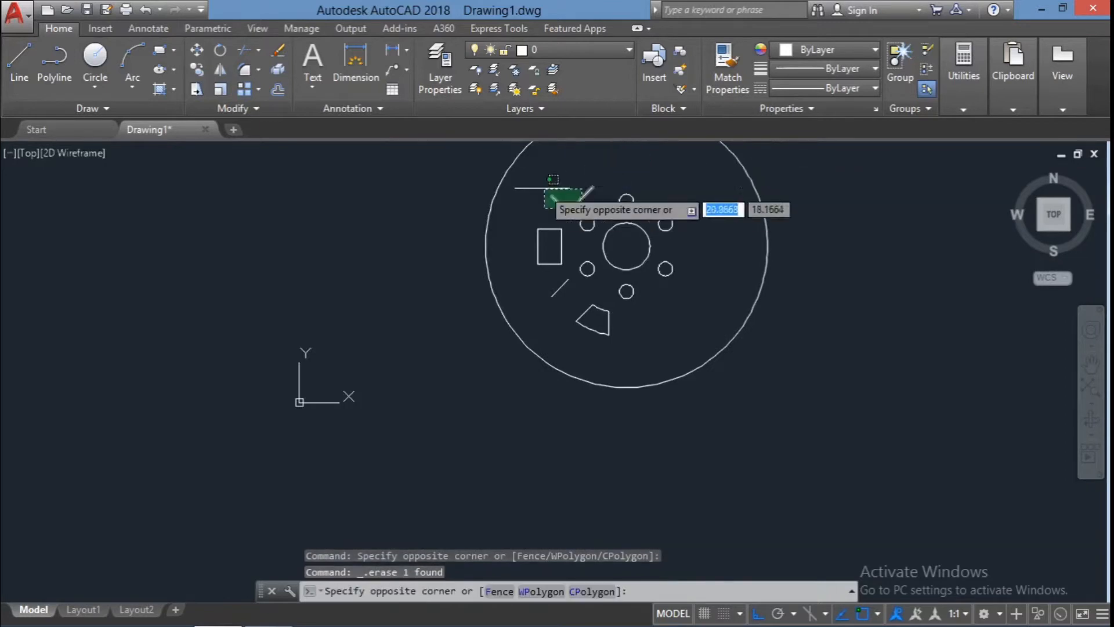
{"action": "left_click", "coordinate": [544, 188]}
{"action": "key", "text": "Delete"}
{"action": "left_click", "coordinate": [575, 256]}
{"action": "left_click", "coordinate": [520, 211]}
{"action": "key", "text": "Delete"}
Polar-array the curved segment around the hub centre with 8 items over 360 degrees.
{"action": "scroll", "coordinate": [592, 323], "scroll_direction": "up", "scroll_amount": 2}
{"action": "left_click", "coordinate": [628, 346]}
{"action": "left_click", "coordinate": [548, 287]}
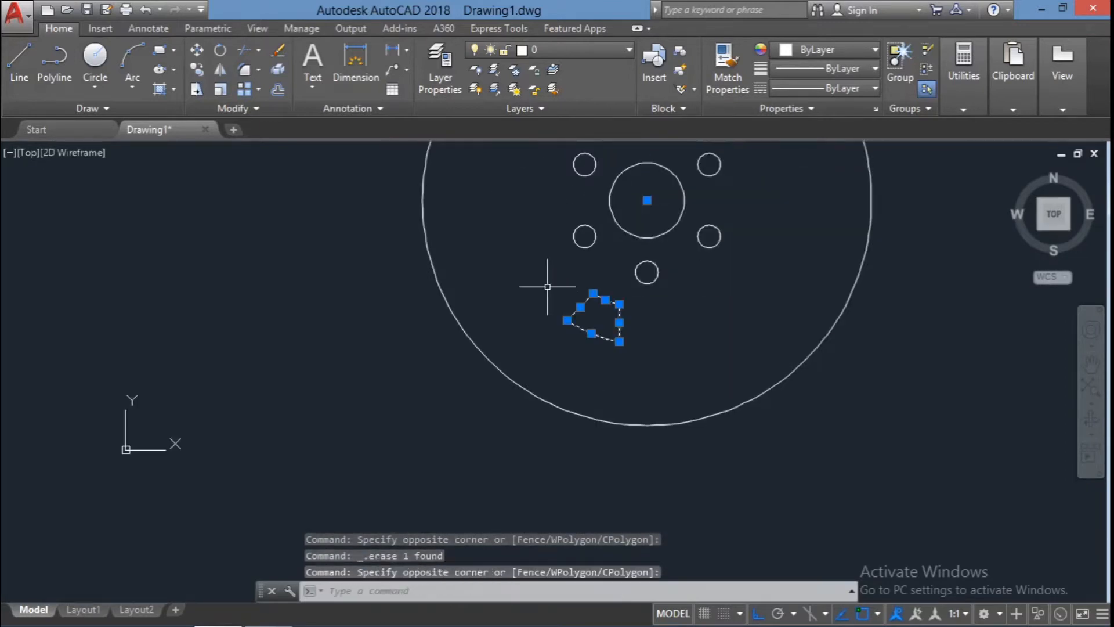
{"action": "type", "text": "ar"}
{"action": "key", "text": "Return"}
{"action": "left_click", "coordinate": [659, 415]}
{"action": "left_click", "coordinate": [648, 200]}
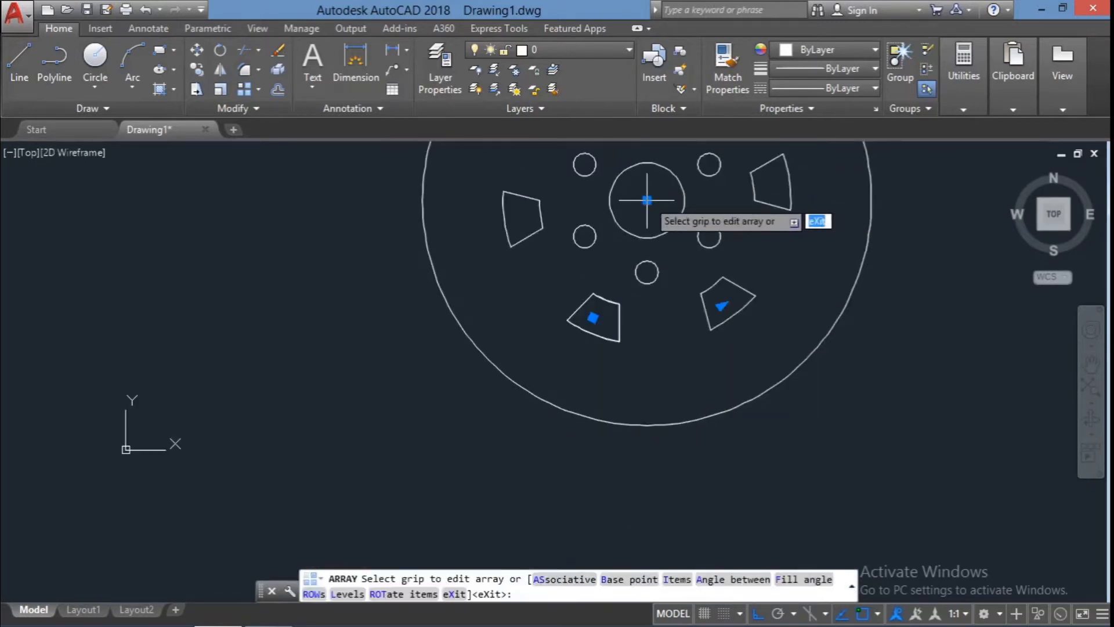
{"action": "scroll", "coordinate": [663, 244], "scroll_direction": "down", "scroll_amount": 4}
{"action": "type", "text": "8"}
{"action": "key", "text": "Return"}
{"action": "key", "text": "Return"}
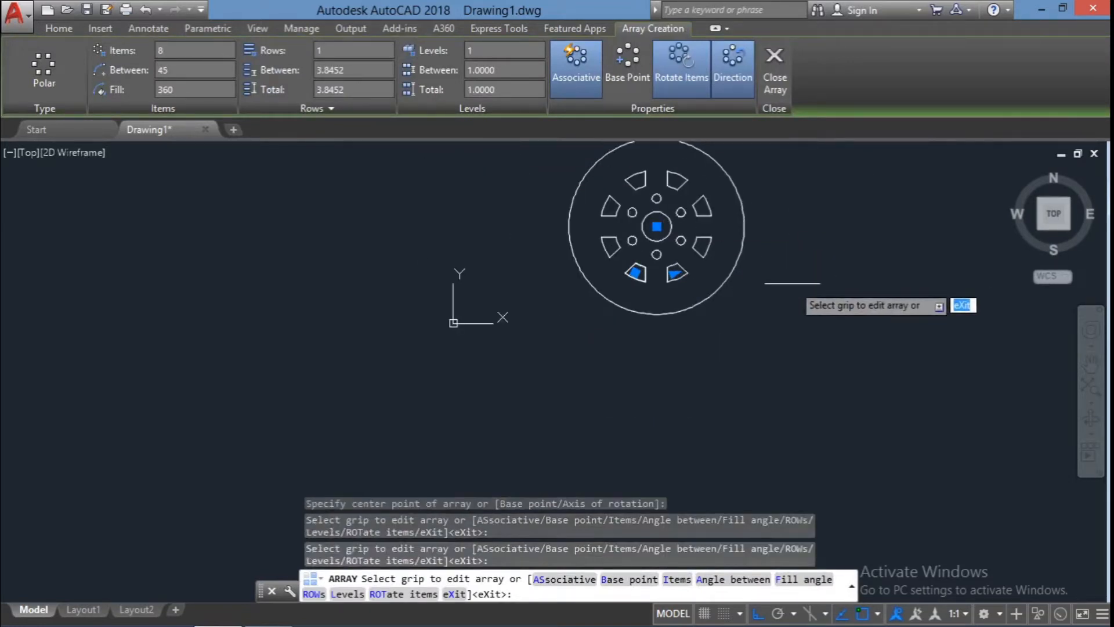
{"action": "middle_click_drag", "start_coordinate": [871, 285], "coordinate": [893, 376]}
{"action": "scroll", "coordinate": [657, 250], "scroll_direction": "up", "scroll_amount": 2}
{"action": "middle_click_drag", "start_coordinate": [657, 249], "coordinate": [654, 207]}
{"action": "scroll", "coordinate": [694, 325], "scroll_direction": "up", "scroll_amount": 1}
{"action": "key", "text": "Escape"}
Explode the polar array of curved-edged openings into separate lines and arcs.
{"action": "scroll", "coordinate": [748, 511], "scroll_direction": "up", "scroll_amount": 2}
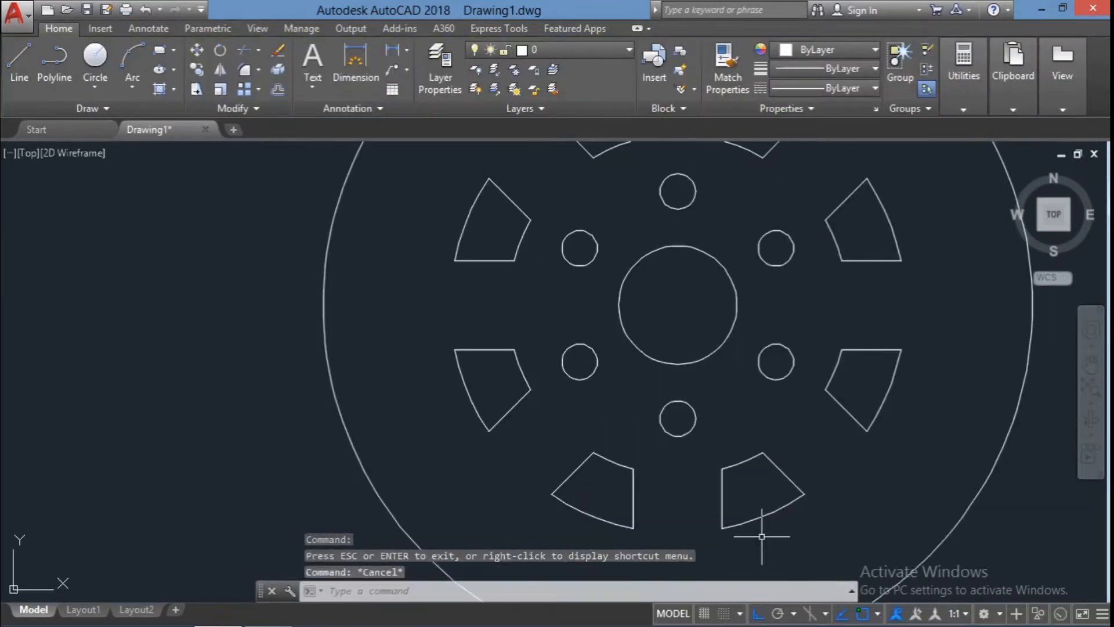
{"action": "scroll", "coordinate": [758, 538], "scroll_direction": "up", "scroll_amount": 2}
{"action": "left_click", "coordinate": [738, 500]}
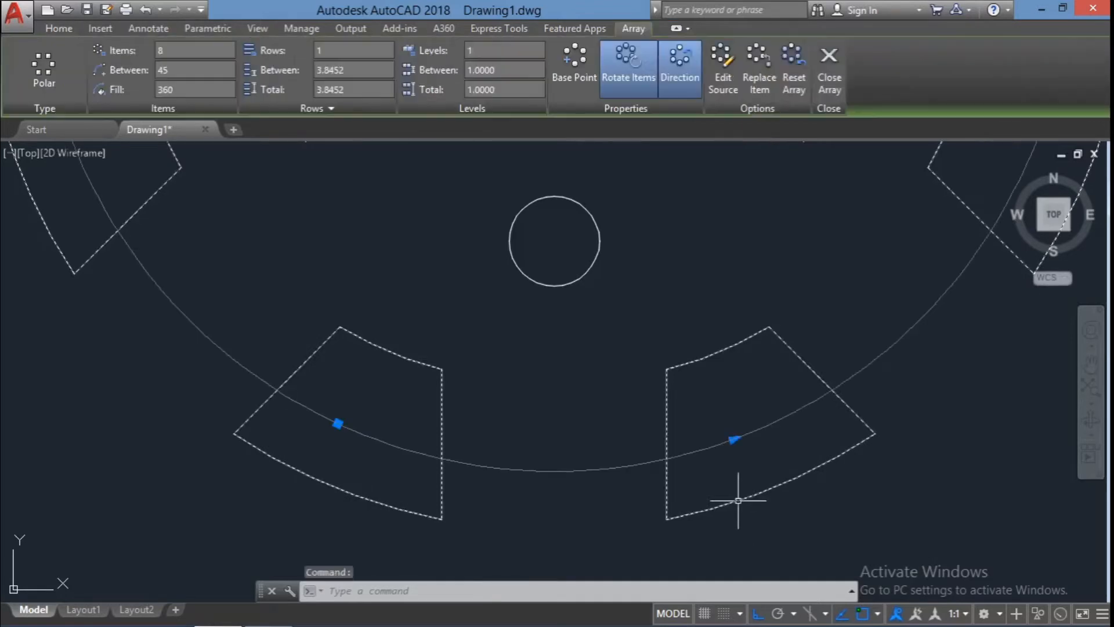
{"action": "type", "text": "ex"}
{"action": "key", "text": "Return"}
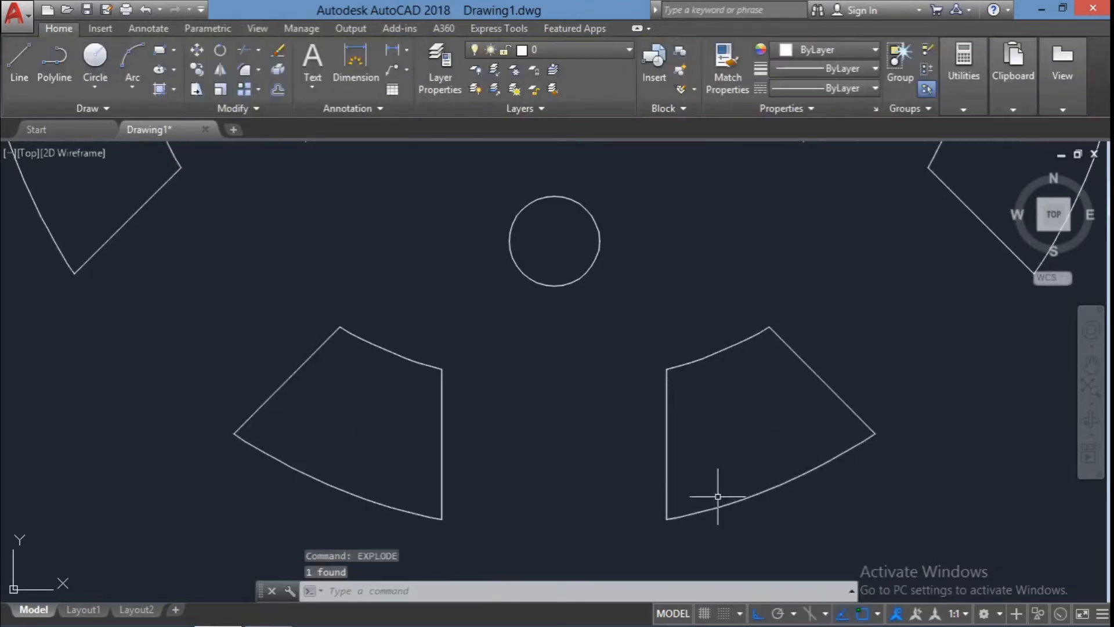
Fillet the outer corner of the bottom-right opening between its vertical edge and outer arc with radius 0.5.
{"action": "type", "text": "f"}
{"action": "key", "text": "Return"}
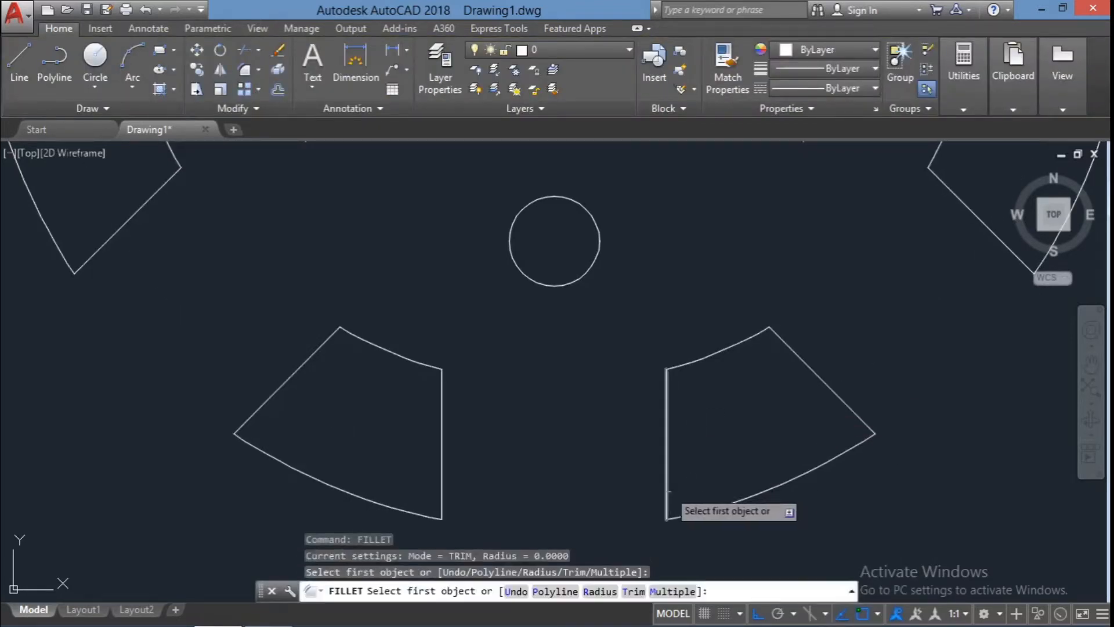
{"action": "left_click", "coordinate": [667, 502]}
{"action": "type", "text": "r"}
{"action": "key", "text": "Return"}
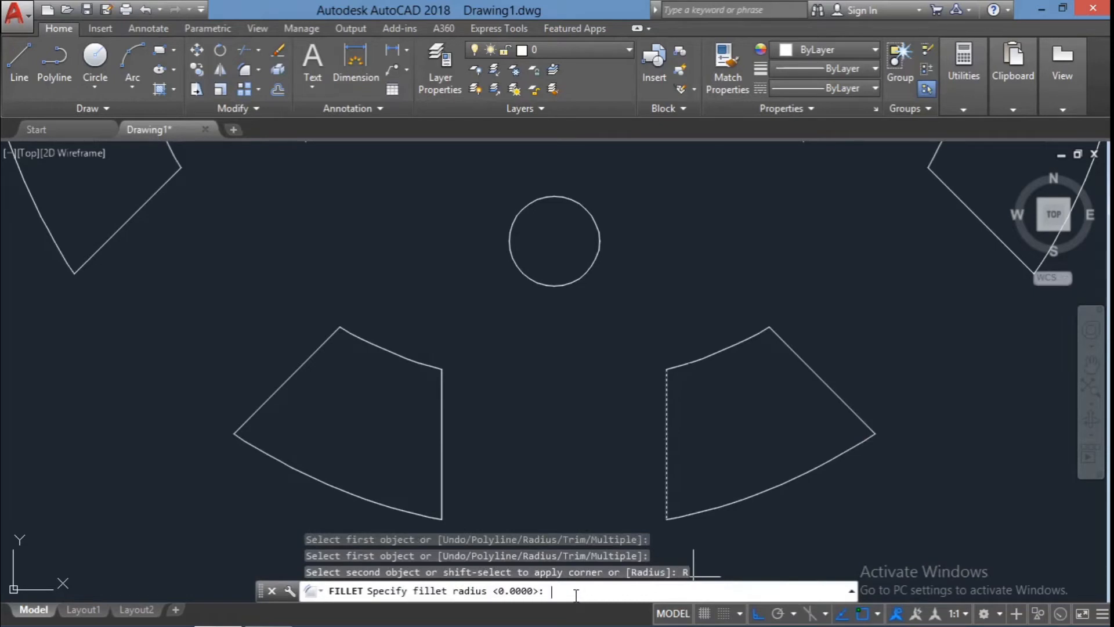
{"action": "left_click", "coordinate": [680, 514]}
Fillet the remaining three corners of the bottom-right opening with the same 0.5 radius.
{"action": "key", "text": "Return"}
{"action": "left_click", "coordinate": [849, 449]}
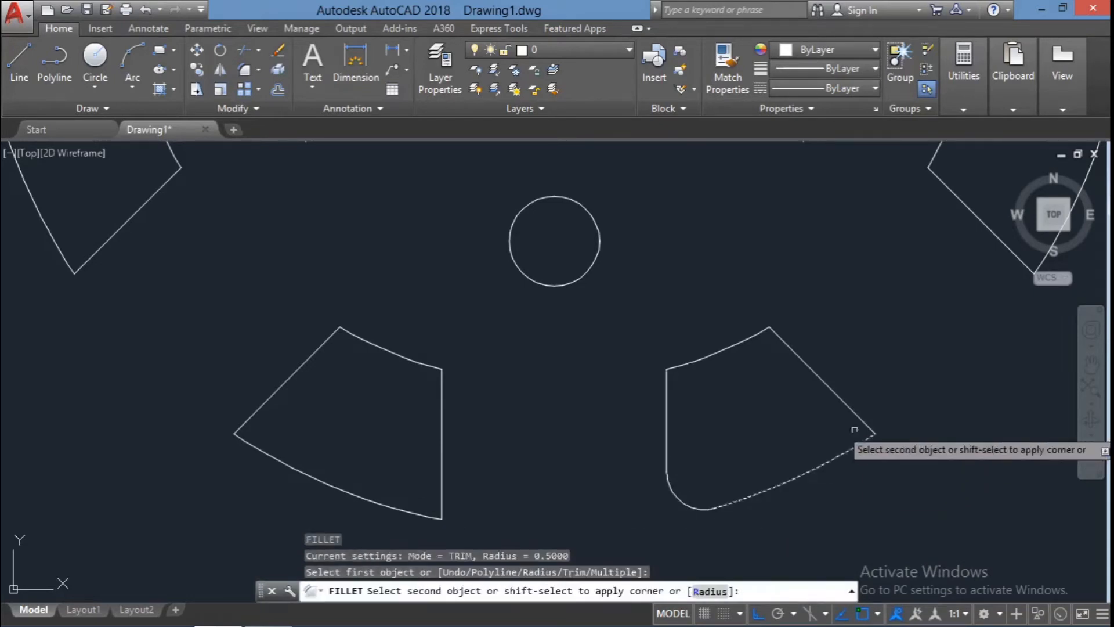
{"action": "left_click", "coordinate": [848, 407]}
{"action": "key", "text": "Return"}
{"action": "left_click", "coordinate": [687, 364]}
{"action": "left_click", "coordinate": [667, 393]}
{"action": "key", "text": "Return"}
{"action": "left_click", "coordinate": [792, 350]}
{"action": "left_click", "coordinate": [742, 342]}
{"action": "scroll", "coordinate": [773, 387], "scroll_direction": "down", "scroll_amount": 4}
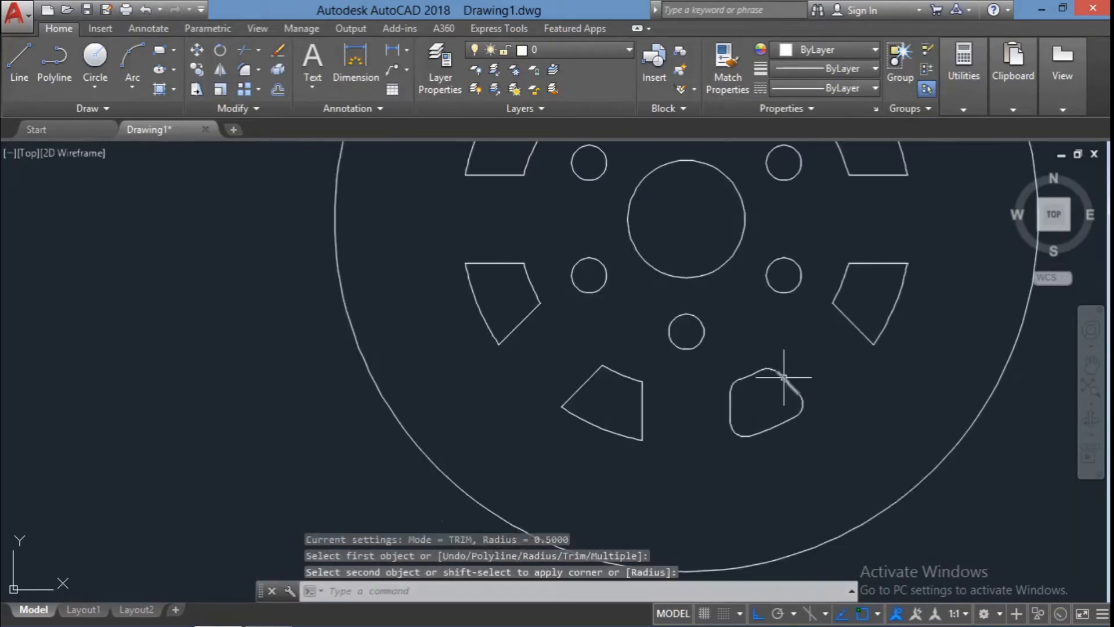
{"action": "left_click", "coordinate": [840, 468]}
{"action": "left_click", "coordinate": [704, 358]}
{"action": "key", "text": "Escape"}
{"action": "left_click", "coordinate": [687, 461]}
{"action": "left_click", "coordinate": [554, 365]}
{"action": "key", "text": "Return"}
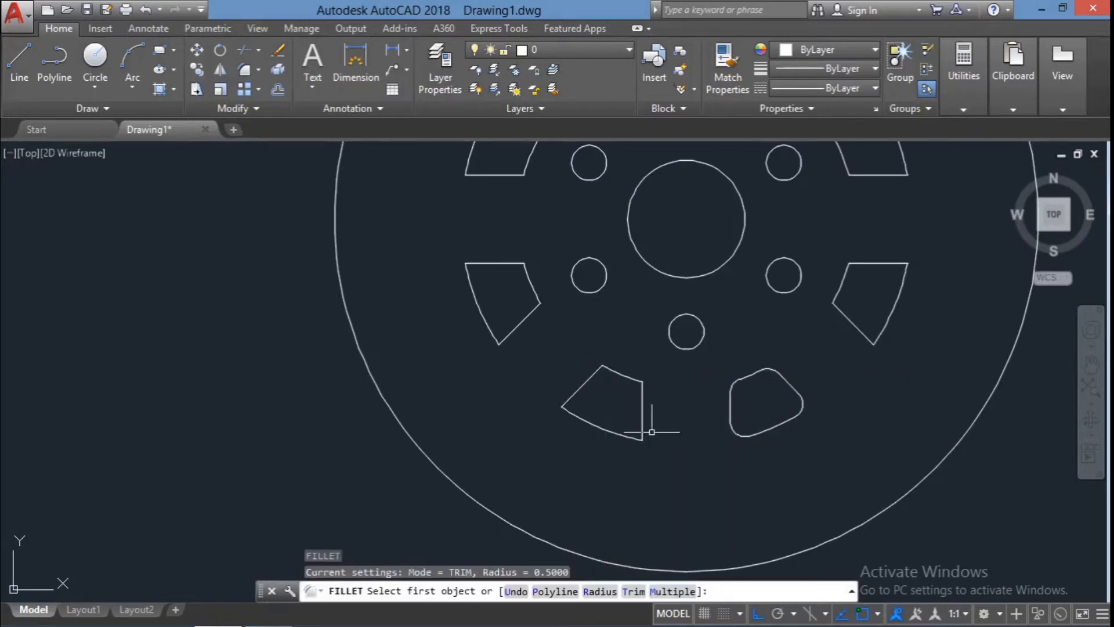
{"action": "key", "text": "Escape"}
{"action": "key", "text": "Escape"}
{"action": "key", "text": "Return"}
{"action": "key", "text": "Escape"}
{"action": "key", "text": "Escape"}
{"action": "key", "text": "Escape"}
Erase the three unrounded openings in the lower half of the disc, keeping the rounded one.
{"action": "left_click_drag", "start_coordinate": [698, 453], "coordinate": [515, 359]}
{"action": "key", "text": "Delete"}
{"action": "left_click_drag", "start_coordinate": [643, 379], "coordinate": [482, 307]}
{"action": "key", "text": "Delete"}
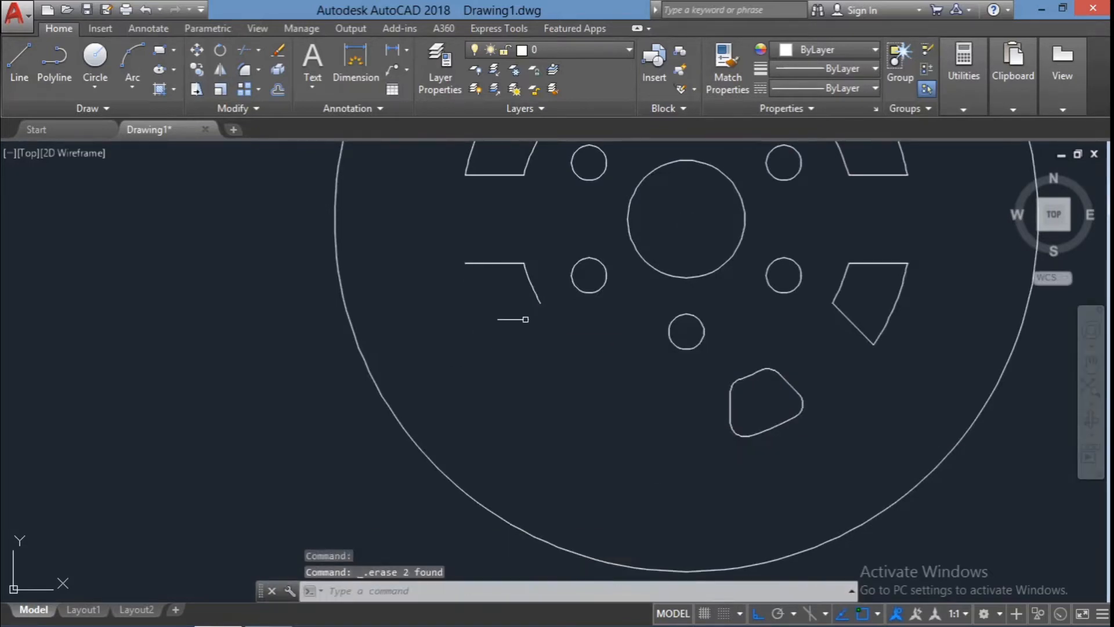
{"action": "left_click_drag", "start_coordinate": [617, 323], "coordinate": [467, 251]}
{"action": "key", "text": "Delete"}
{"action": "left_click_drag", "start_coordinate": [987, 355], "coordinate": [831, 261]}
{"action": "key", "text": "Delete"}
Erase the four unrounded openings in the upper half of the disc.
{"action": "scroll", "coordinate": [885, 300], "scroll_direction": "down", "scroll_amount": 2}
{"action": "left_click", "coordinate": [900, 267]}
{"action": "left_click", "coordinate": [853, 223]}
{"action": "key", "text": "Delete"}
{"action": "left_click", "coordinate": [871, 210]}
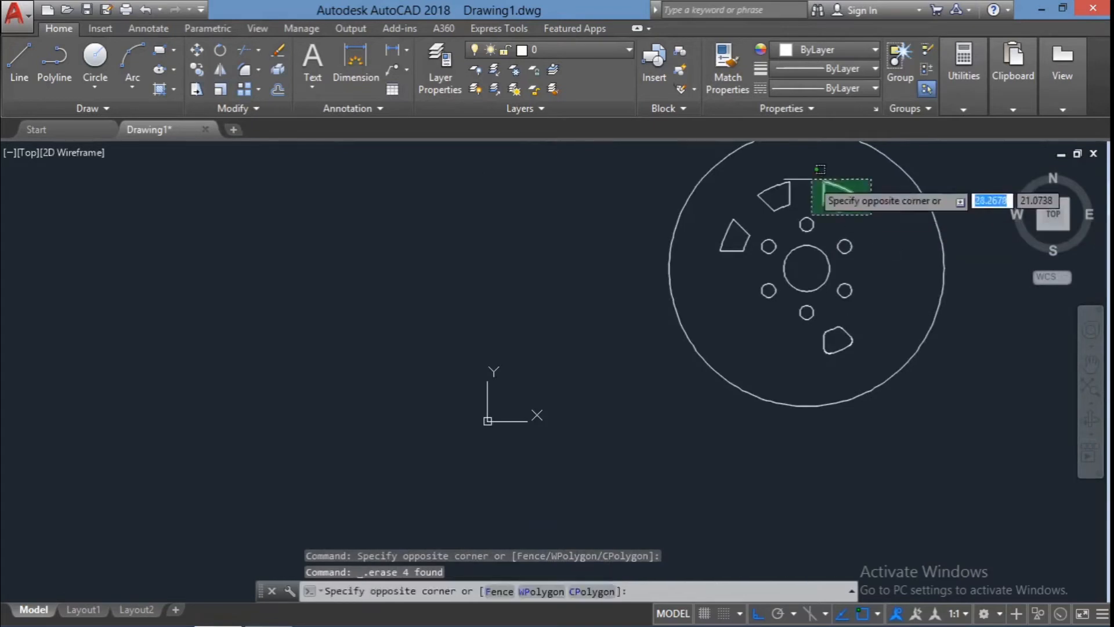
{"action": "left_click", "coordinate": [812, 178]}
{"action": "key", "text": "Delete"}
{"action": "key", "text": "Delete"}
{"action": "mouse_move", "coordinate": [757, 244]}
{"action": "left_mouse_down"}
{"action": "mouse_move", "coordinate": [708, 224]}
{"action": "mouse_move", "coordinate": [717, 244]}
{"action": "left_mouse_up"}
{"action": "key", "text": "Delete"}
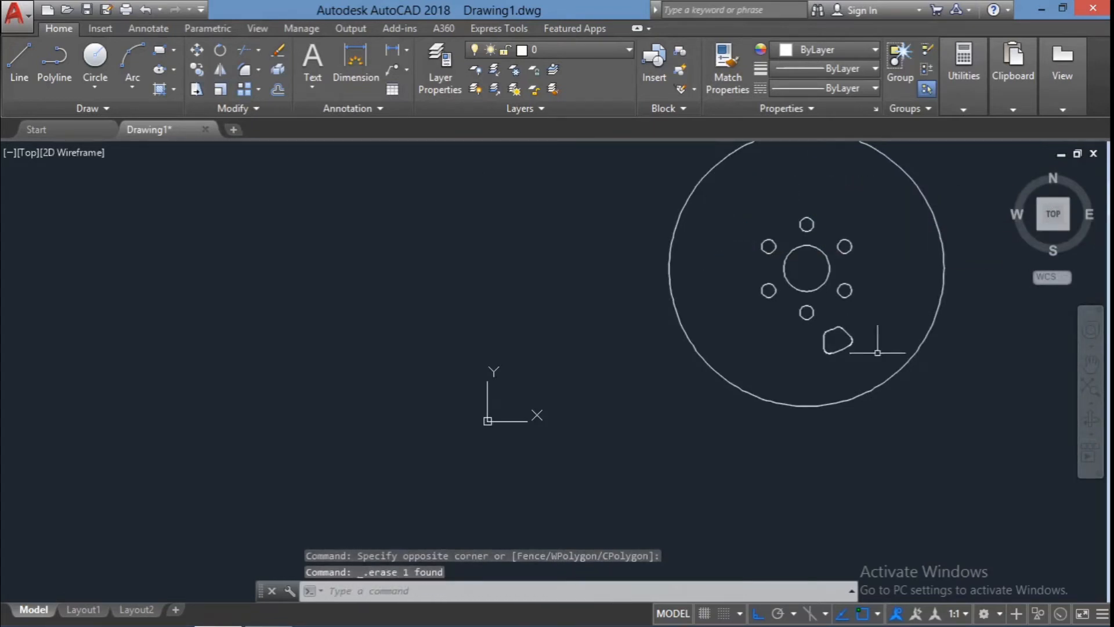
Polar-array the rounded opening around the hub centre with 8 items over 360 degrees.
{"action": "key", "text": "Escape"}
{"action": "key", "text": "Escape"}
{"action": "scroll", "coordinate": [875, 348], "scroll_direction": "up", "scroll_amount": 2}
{"action": "left_click", "coordinate": [858, 371]}
{"action": "left_click", "coordinate": [769, 309]}
{"action": "type", "text": "ARR"}
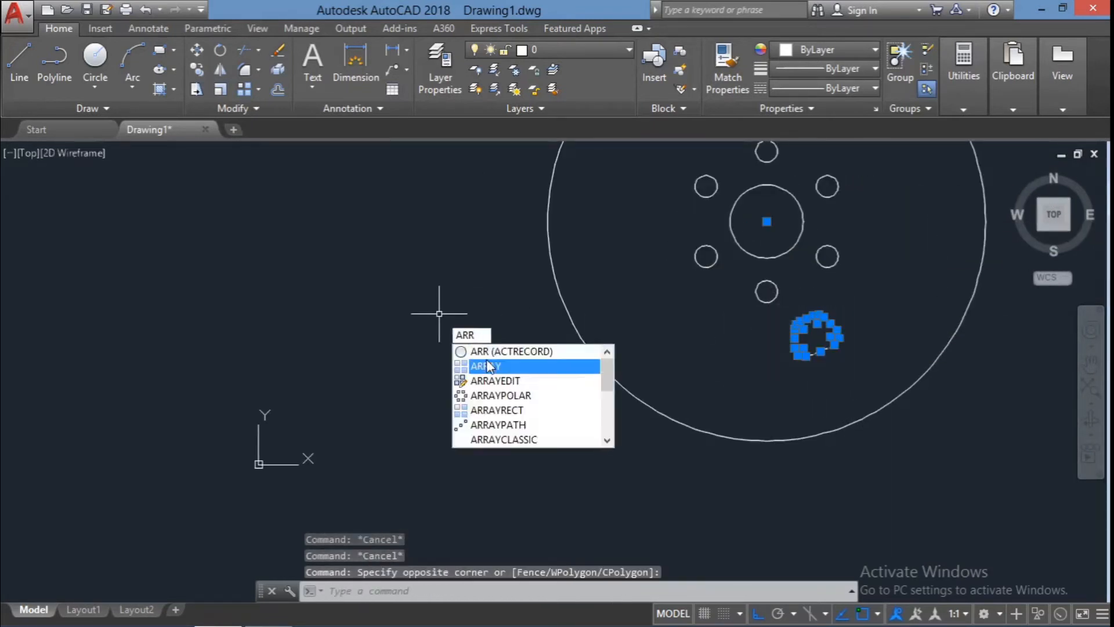
{"action": "key", "text": "Return"}
{"action": "type", "text": "PO"}
{"action": "key", "text": "Return"}
{"action": "left_click", "coordinate": [766, 221]}
{"action": "key", "text": "Return"}
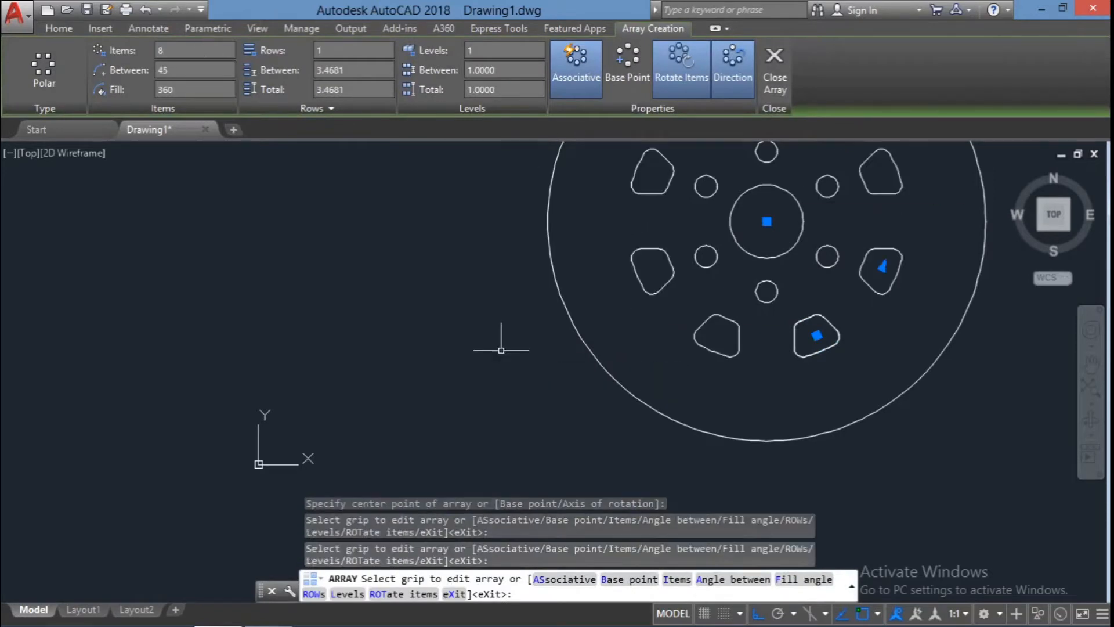
{"action": "key", "text": "Return"}
{"action": "key", "text": "Escape"}
{"action": "key", "text": "Escape"}
{"action": "key", "text": "Escape"}
Draw a vertical line from the hub centre up to just inside the outer circle.
{"action": "scroll", "coordinate": [1094, 369], "scroll_direction": "down", "scroll_amount": 2}
{"action": "middle_click_drag", "start_coordinate": [954, 297], "coordinate": [798, 363]}
{"action": "scroll", "coordinate": [787, 327], "scroll_direction": "up", "scroll_amount": 2}
{"action": "key", "text": "Escape"}
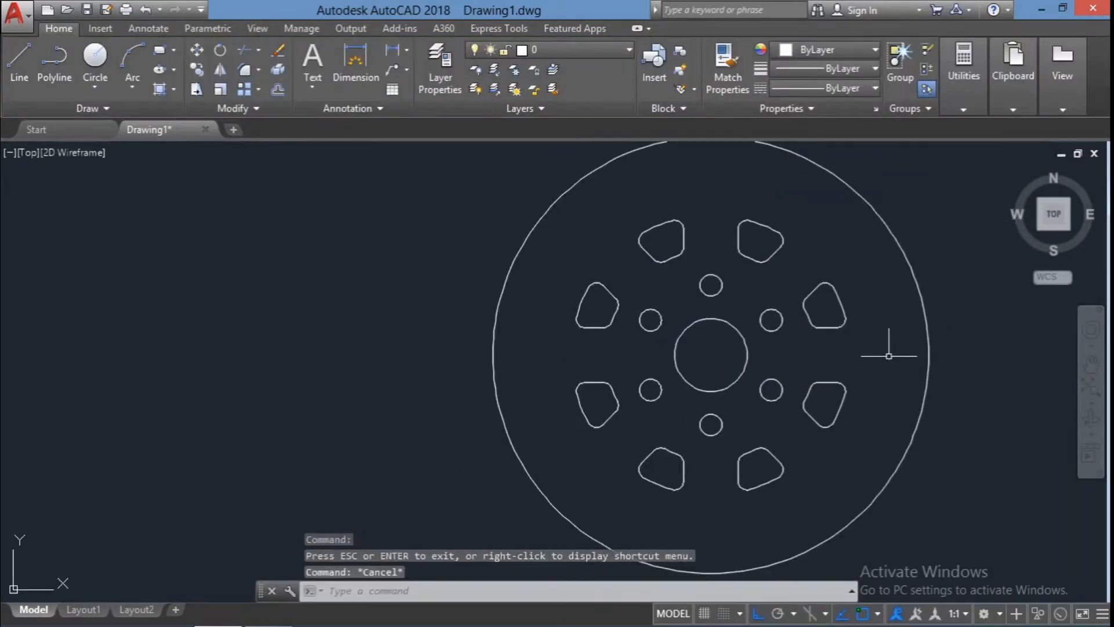
{"action": "type", "text": "l"}
{"action": "key", "text": "Return"}
{"action": "left_click", "coordinate": [711, 356]}
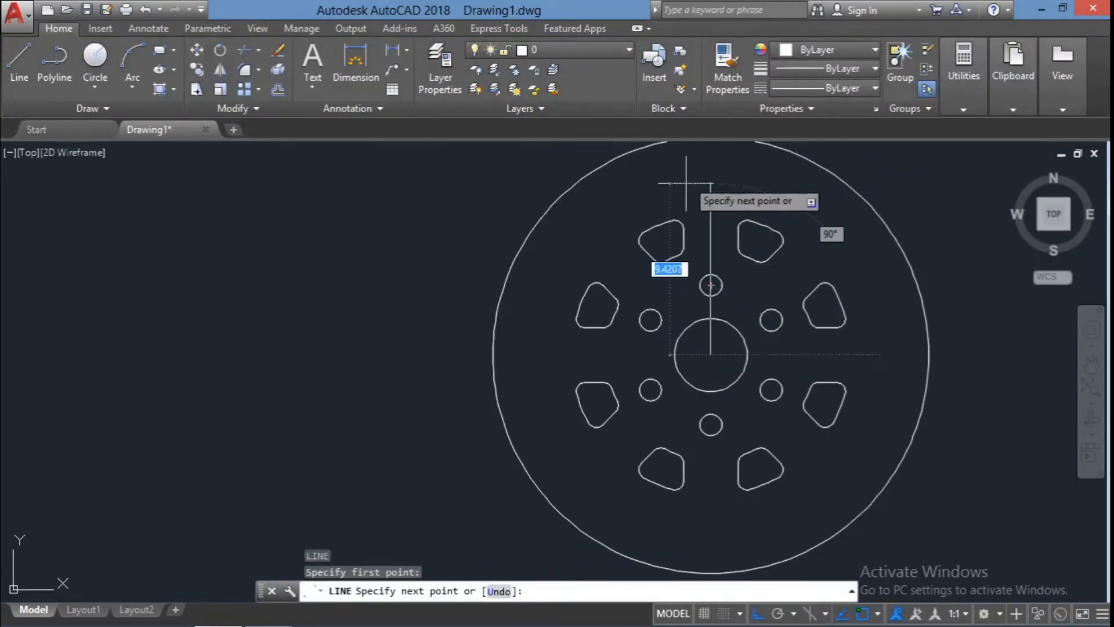
{"action": "left_click", "coordinate": [716, 155]}
{"action": "key", "text": "Escape"}
{"action": "key", "text": "Escape"}
{"action": "key", "text": "Escape"}
{"action": "type", "text": "l"}
{"action": "key", "text": "Return"}
{"action": "left_click", "coordinate": [711, 354]}
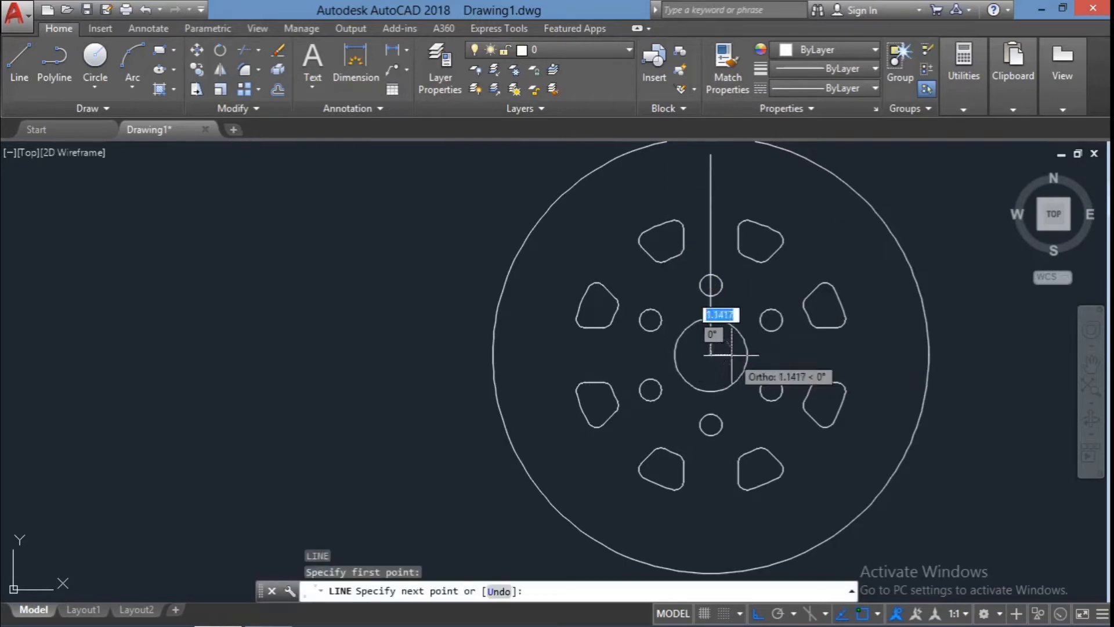
{"action": "key", "text": "Escape"}
{"action": "key", "text": "Escape"}
{"action": "type", "text": "l"}
{"action": "key", "text": "Return"}
{"action": "type", "text": "0.5"}
{"action": "key", "text": "Return"}
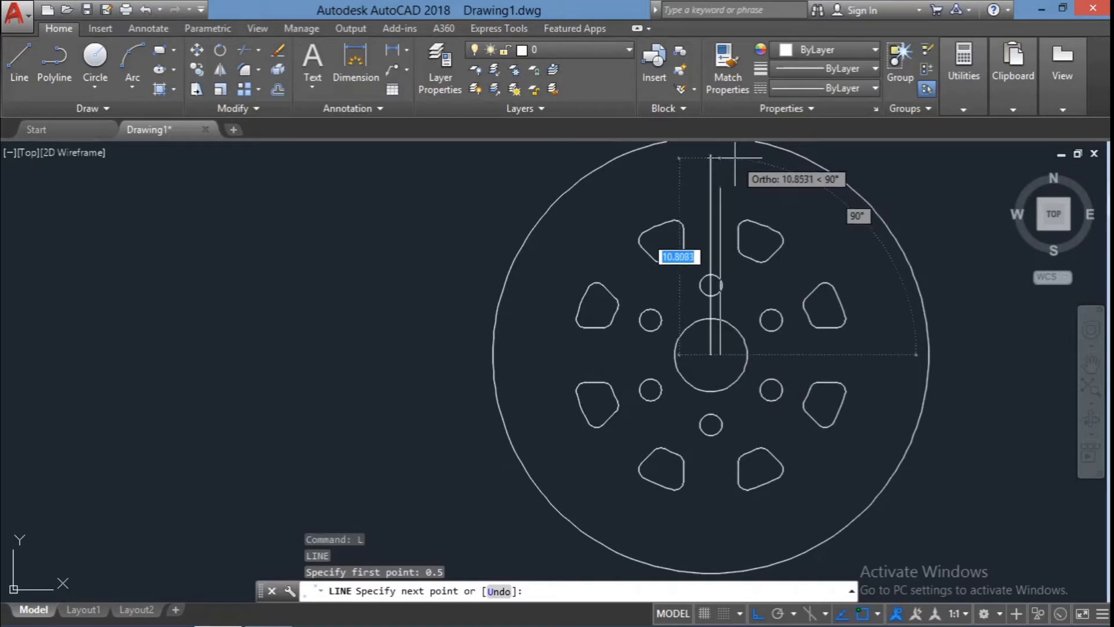
{"action": "key", "text": "Escape"}
{"action": "key", "text": "Escape"}
{"action": "scroll", "coordinate": [728, 227], "scroll_direction": "down", "scroll_amount": 2}
{"action": "scroll", "coordinate": [706, 149], "scroll_direction": "up", "scroll_amount": 2}
{"action": "type", "text": "l"}
{"action": "key", "text": "Return"}
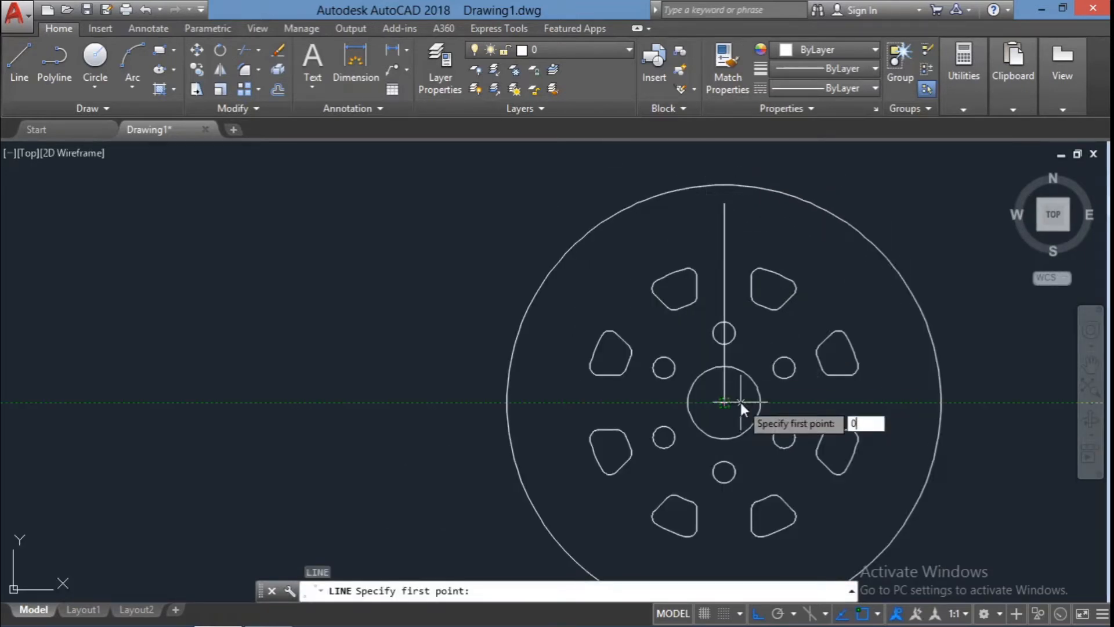
{"action": "key", "text": "Escape"}
Move the vertical line about 1 unit to the left of the hub centre.
{"action": "left_click", "coordinate": [724, 383]}
{"action": "type", "text": "m"}
{"action": "key", "text": "Return"}
{"action": "left_click", "coordinate": [724, 402]}
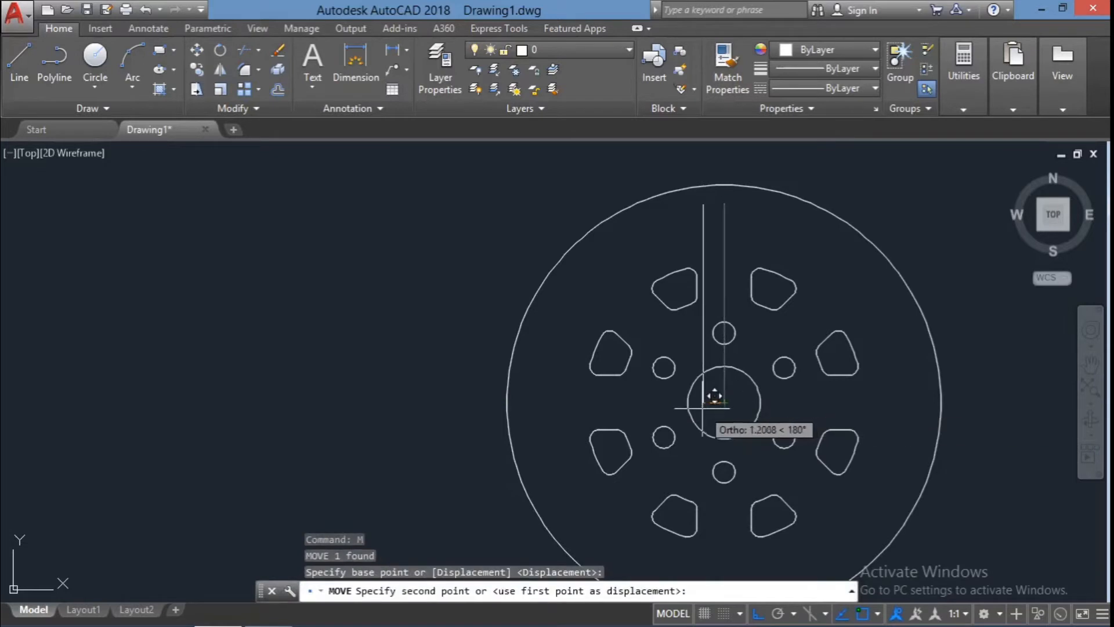
{"action": "left_click", "coordinate": [705, 402]}
{"action": "key", "text": "Escape"}
{"action": "key", "text": "Escape"}
Try a copy of the vertical line 0.5 units to the right, and erase that copy.
{"action": "left_click", "coordinate": [707, 406]}
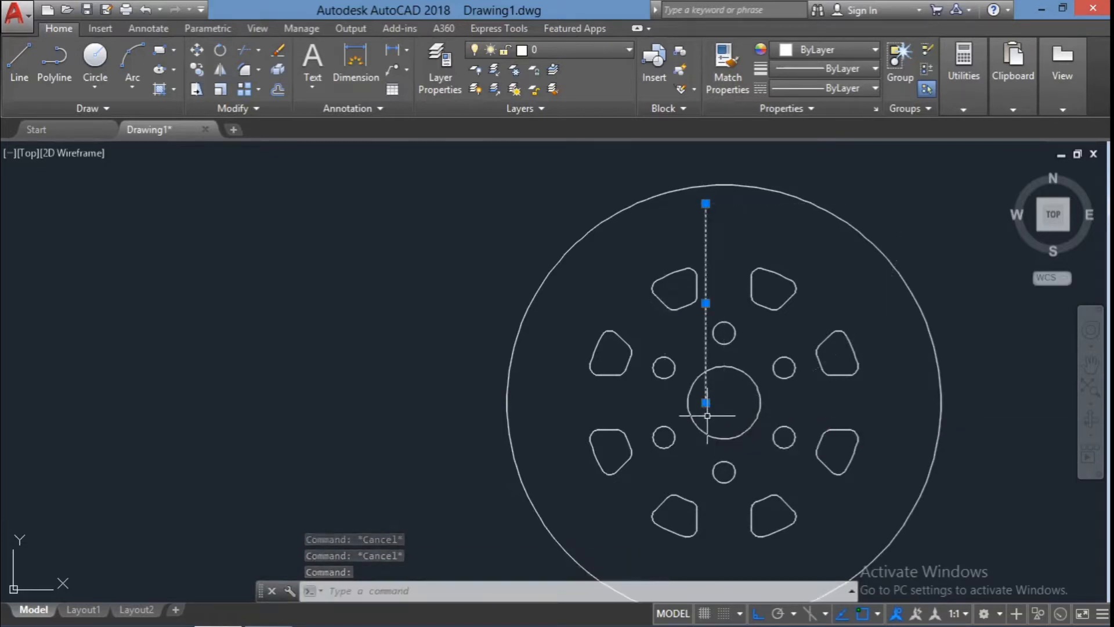
{"action": "type", "text": "co"}
{"action": "key", "text": "Return"}
{"action": "left_click", "coordinate": [706, 402]}
{"action": "type", "text": "0.5"}
{"action": "key", "text": "Return"}
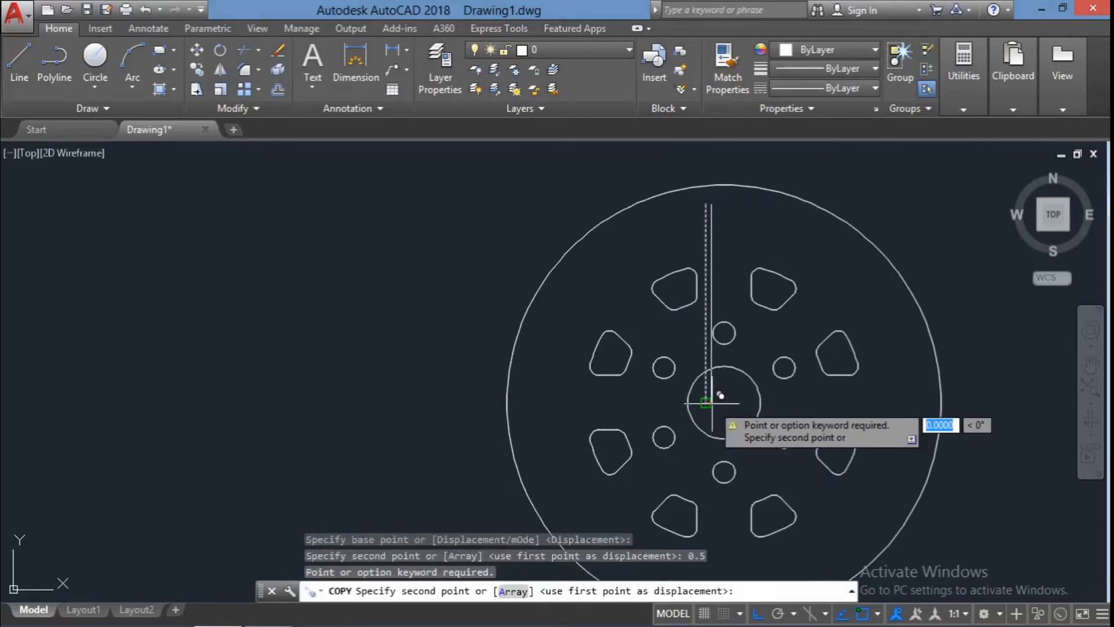
{"action": "type", "text": "0.5"}
{"action": "key", "text": "Return"}
{"action": "key", "text": "Escape"}
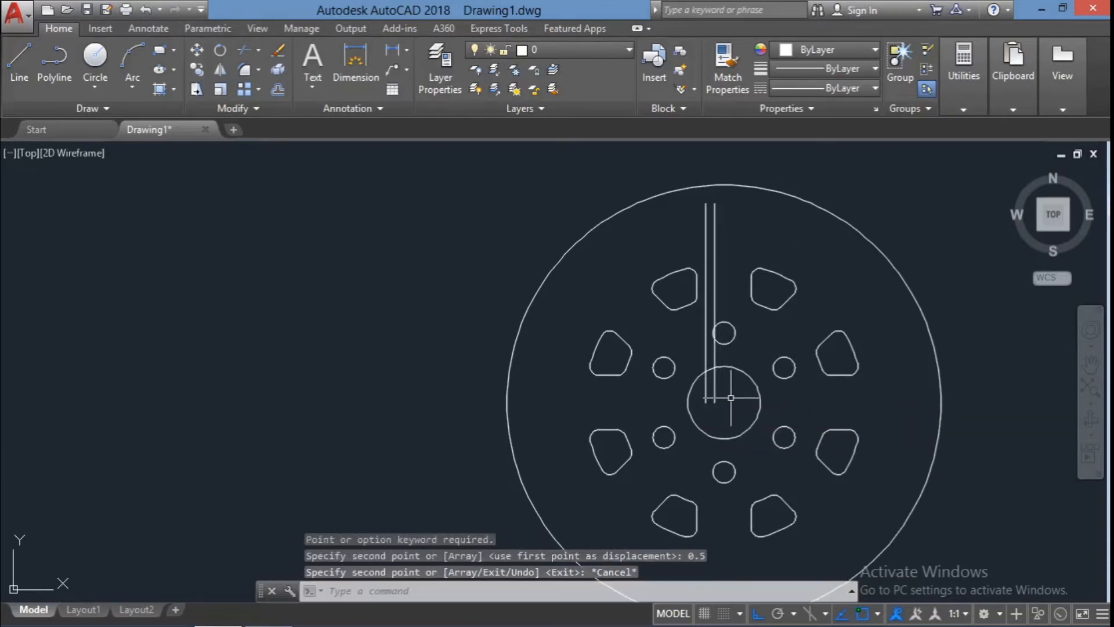
{"action": "left_click", "coordinate": [715, 391]}
{"action": "key", "text": "Escape"}
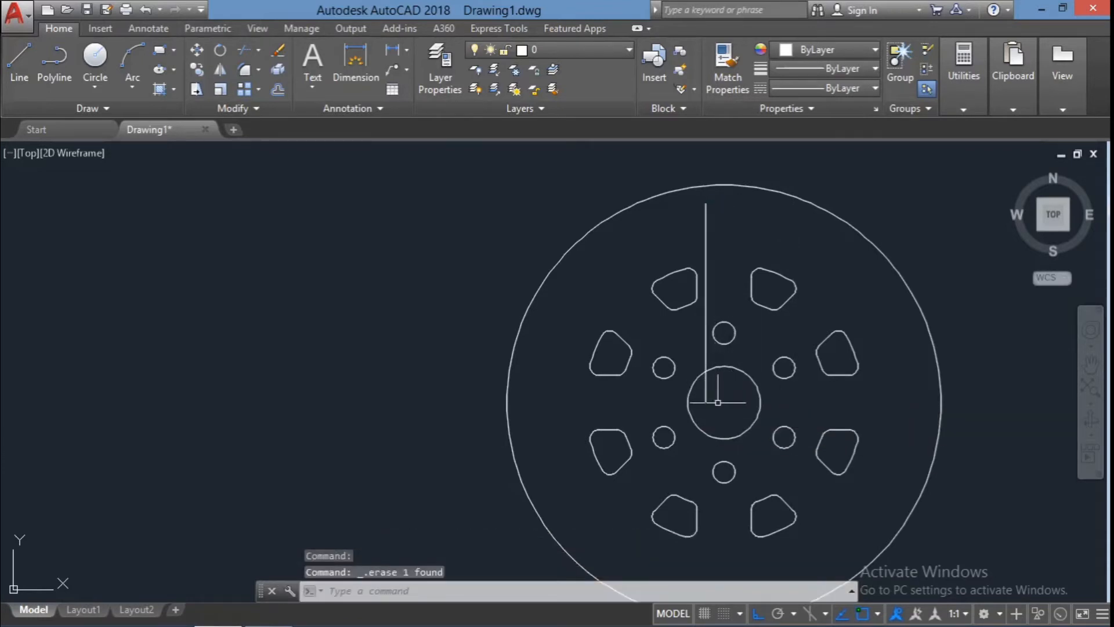
Copy the vertical line 1 and 2 units to the right.
{"action": "left_click", "coordinate": [717, 402]}
{"action": "left_click", "coordinate": [704, 391]}
{"action": "type", "text": "co"}
{"action": "key", "text": "Return"}
{"action": "left_click", "coordinate": [706, 403]}
{"action": "type", "text": "1"}
{"action": "key", "text": "Return"}
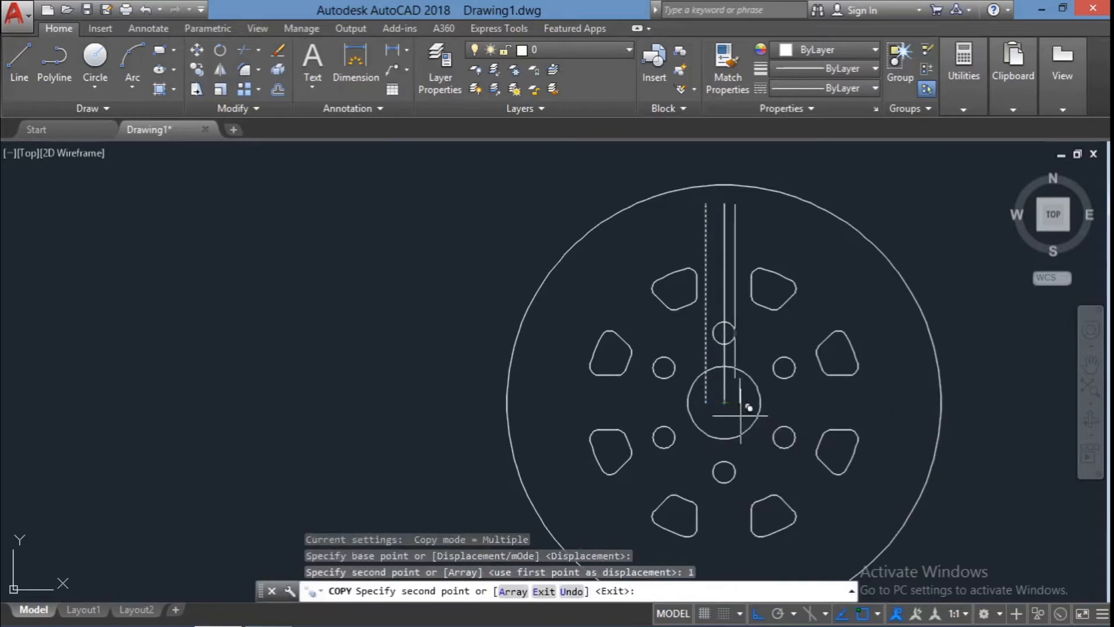
{"action": "type", "text": "2"}
{"action": "key", "text": "Return"}
{"action": "key", "text": "Escape"}
{"action": "key", "text": "Escape"}
{"action": "scroll", "coordinate": [698, 219], "scroll_direction": "up", "scroll_amount": 4}
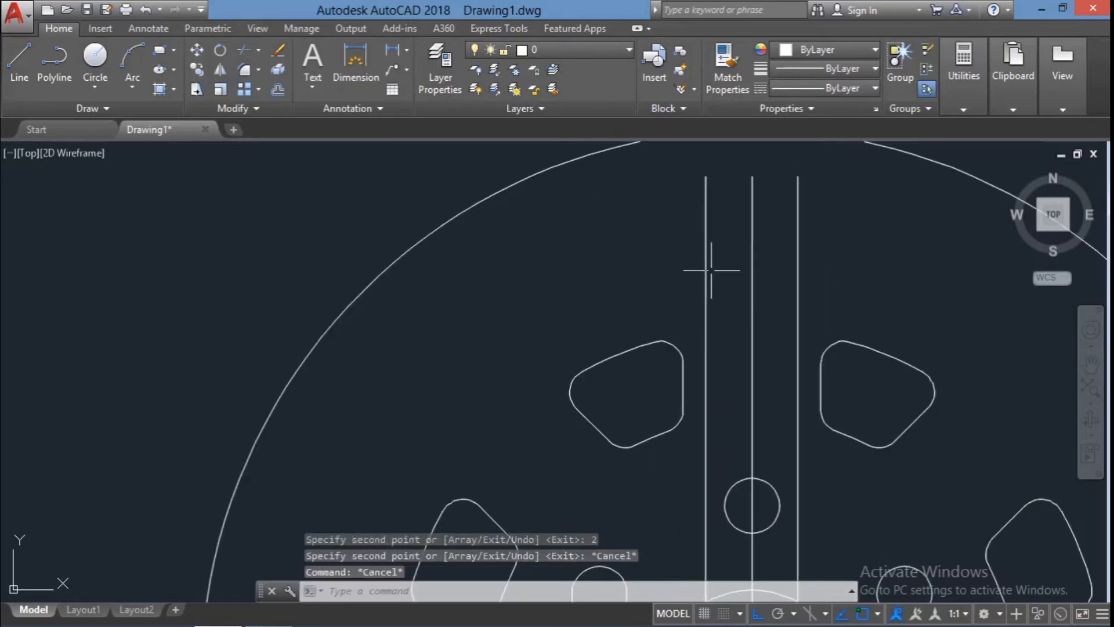
{"action": "type", "text": "l"}
{"action": "key", "text": "Return"}
{"action": "left_click", "coordinate": [797, 176]}
{"action": "key", "text": "Escape"}
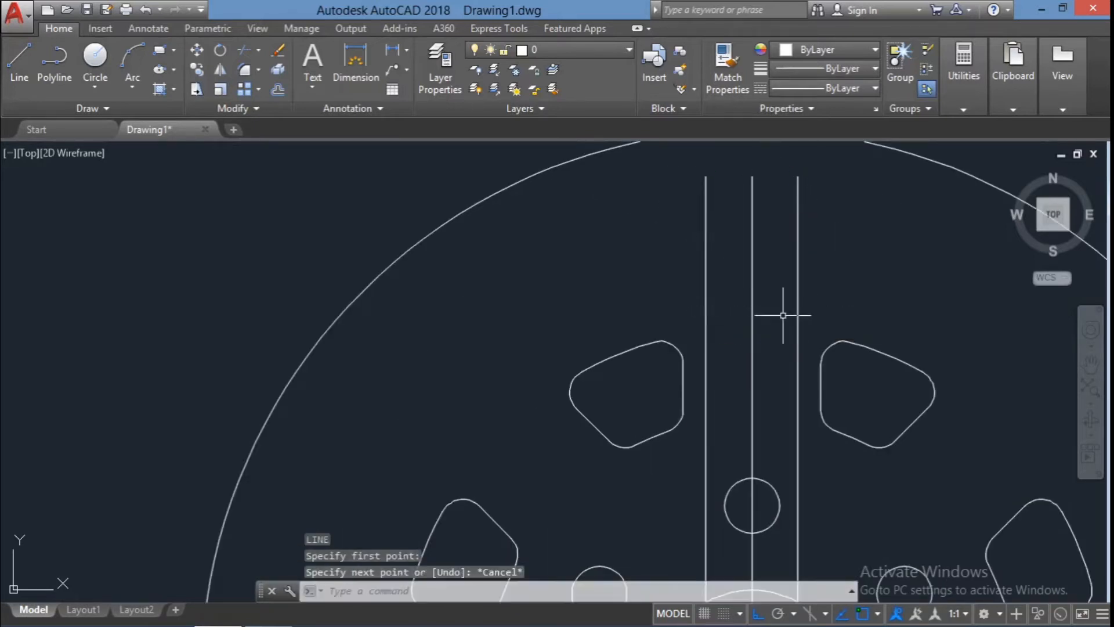
Draw a horizontal line across the three vertical lines, just above the top openings.
{"action": "key", "text": "Return"}
{"action": "left_click", "coordinate": [640, 302]}
{"action": "left_click", "coordinate": [838, 303]}
{"action": "key", "text": "Escape"}
{"action": "key", "text": "Return"}
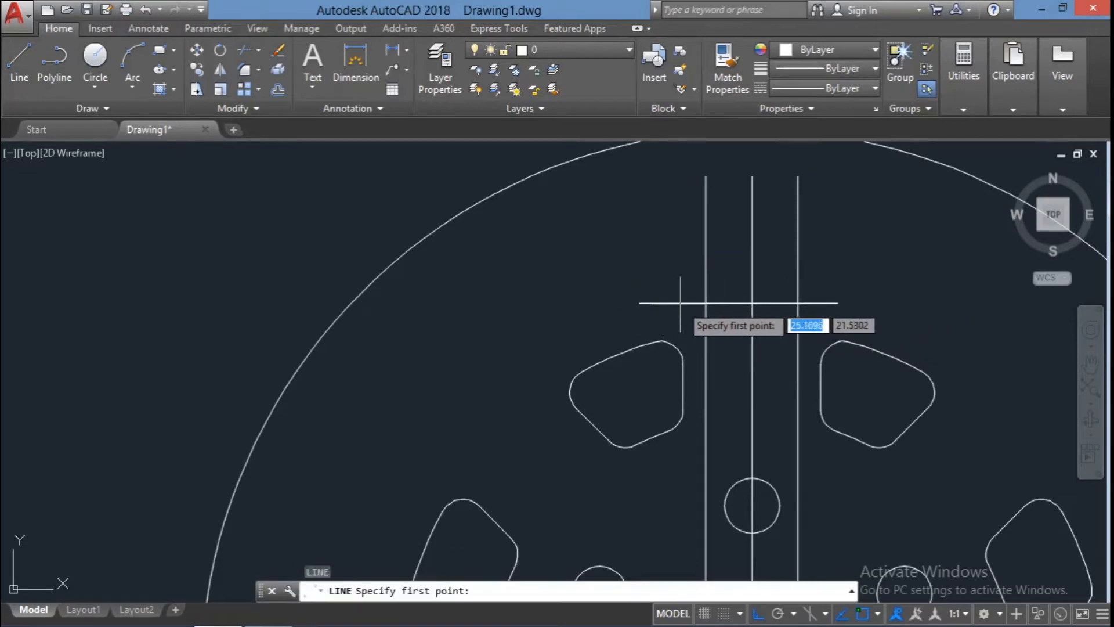
{"action": "key", "text": "Escape"}
Try a circle of radius 0.3 where the left vertical line meets the horizontal line, and erase it.
{"action": "type", "text": "c"}
{"action": "key", "text": "Return"}
{"action": "left_click", "coordinate": [706, 302]}
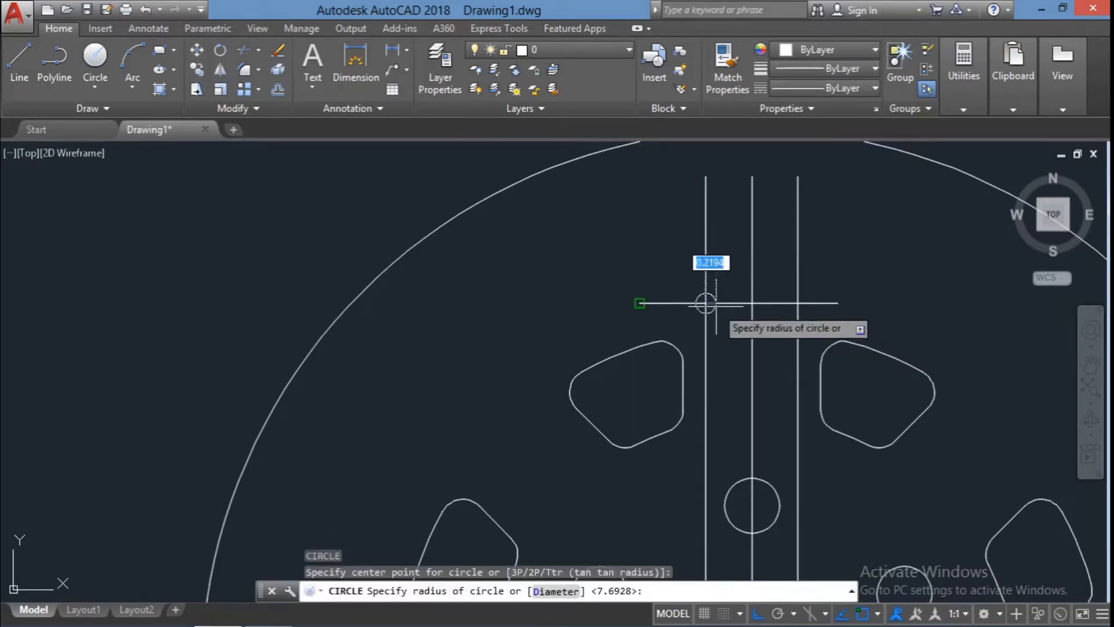
{"action": "type", "text": "0.3"}
{"action": "key", "text": "Return"}
{"action": "key", "text": "Escape"}
{"action": "key", "text": "Escape"}
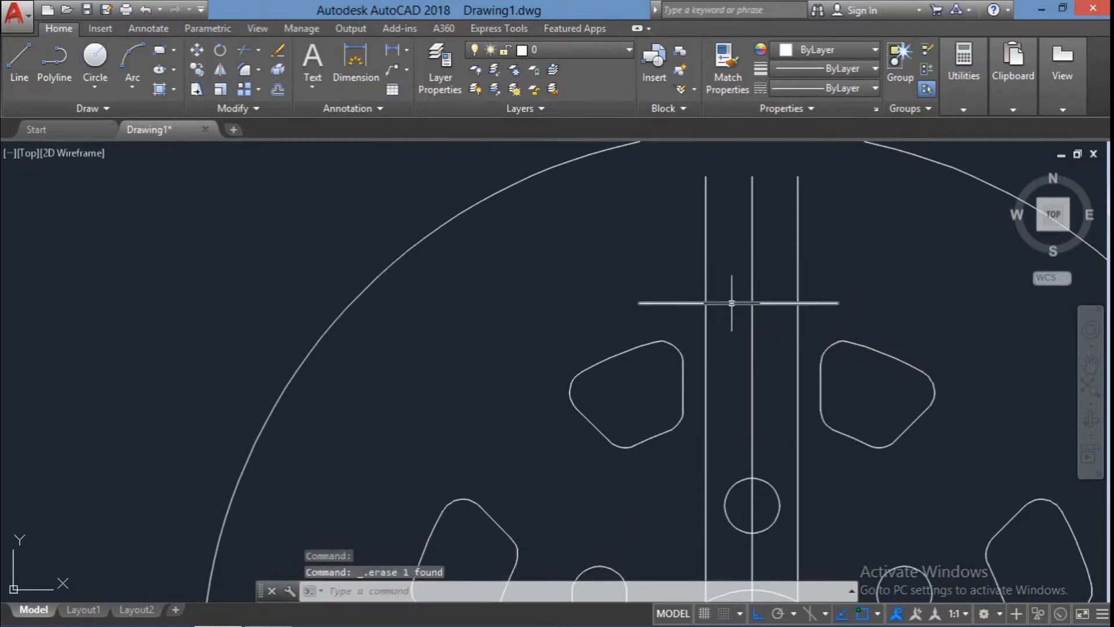
Move the horizontal line straight up, closer to the upper ends of the vertical lines.
{"action": "type", "text": "m"}
{"action": "key", "text": "Return"}
{"action": "left_click", "coordinate": [732, 303]}
{"action": "left_click", "coordinate": [651, 265]}
Draw a circle of radius 0.3 centred where the left vertical line crosses the raised horizontal line.
{"action": "type", "text": "c"}
{"action": "key", "text": "Return"}
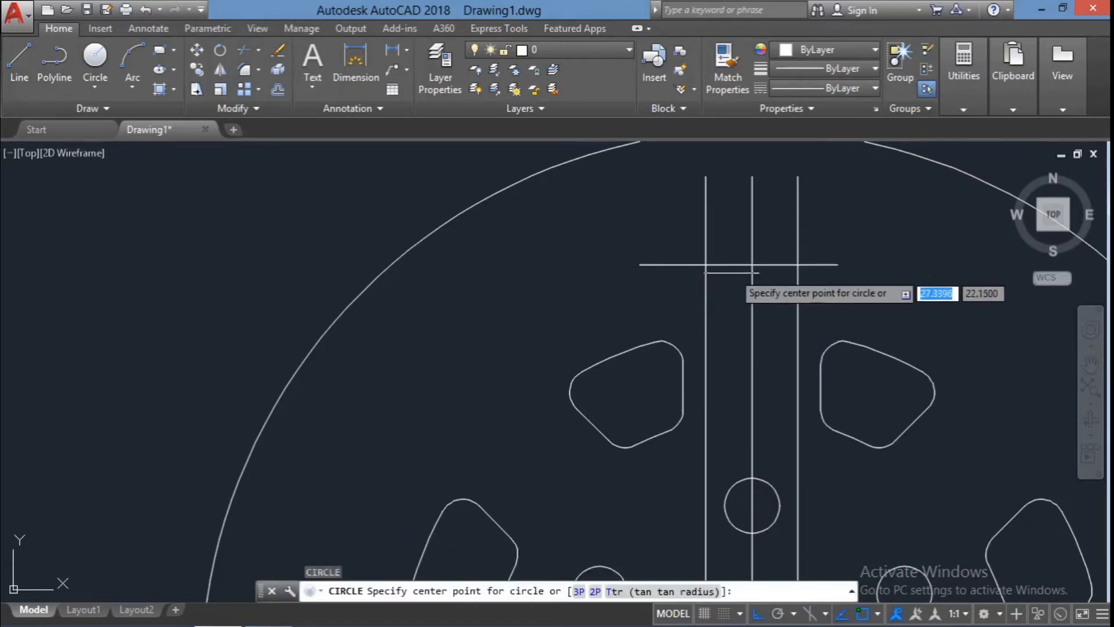
{"action": "left_click", "coordinate": [706, 265]}
{"action": "type", "text": "0.3"}
{"action": "key", "text": "Return"}
{"action": "key", "text": "Escape"}
{"action": "key", "text": "Escape"}
Copy the horizontal line 0.3 straight up.
{"action": "left_click", "coordinate": [744, 264]}
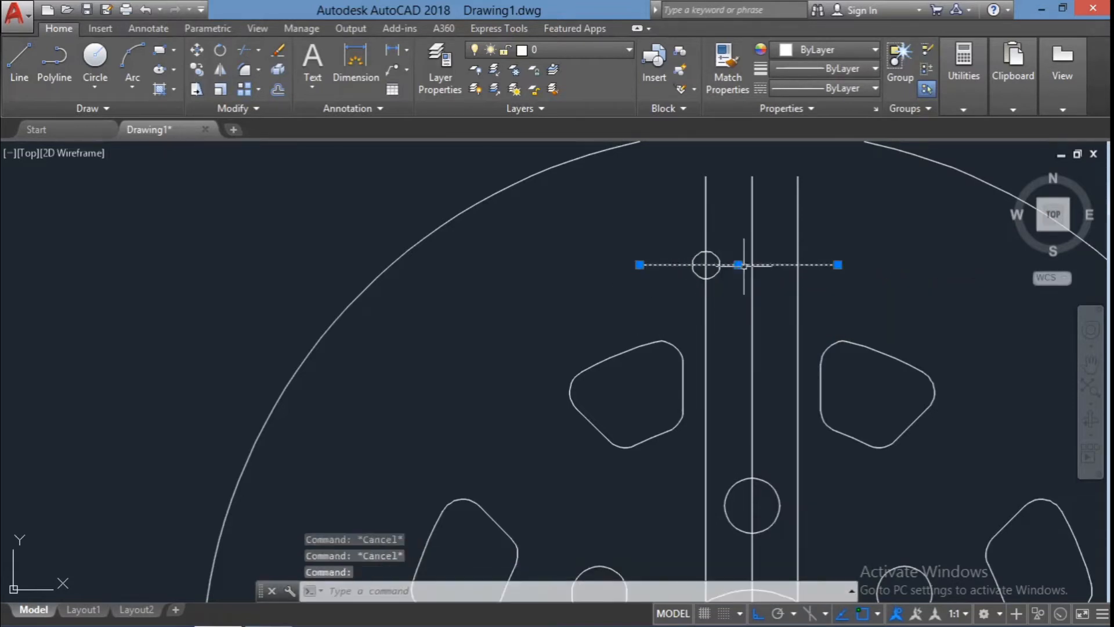
{"action": "type", "text": "co"}
{"action": "key", "text": "Return"}
{"action": "left_click", "coordinate": [705, 264]}
{"action": "type", "text": "0.3"}
{"action": "key", "text": "Return"}
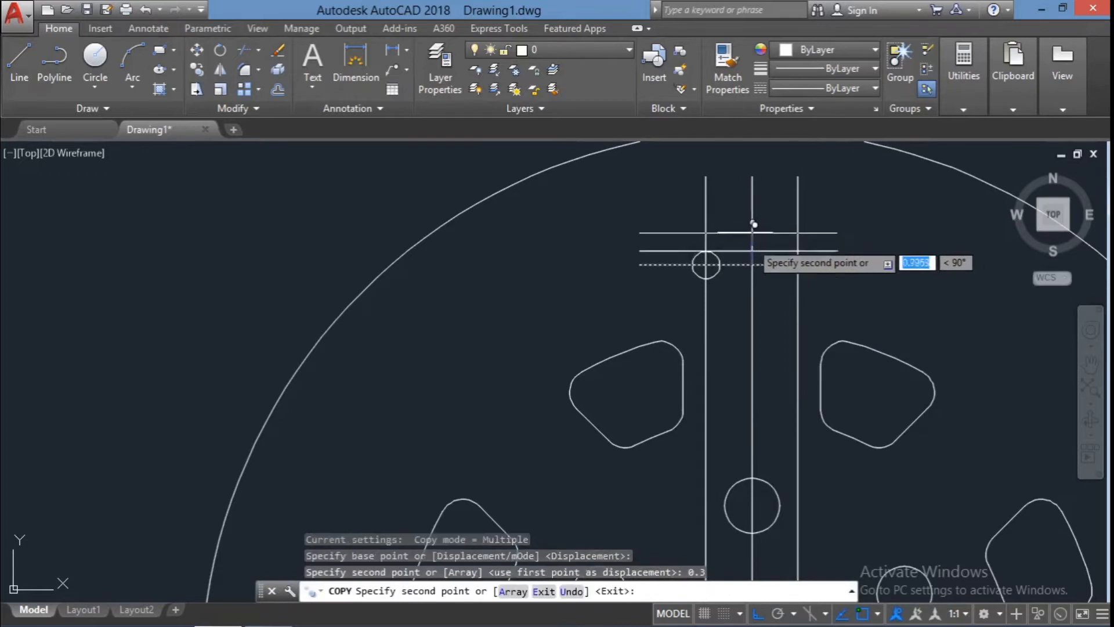
{"action": "key", "text": "Escape"}
Move the copied horizontal line another 0.3 straight up.
{"action": "left_click", "coordinate": [772, 250]}
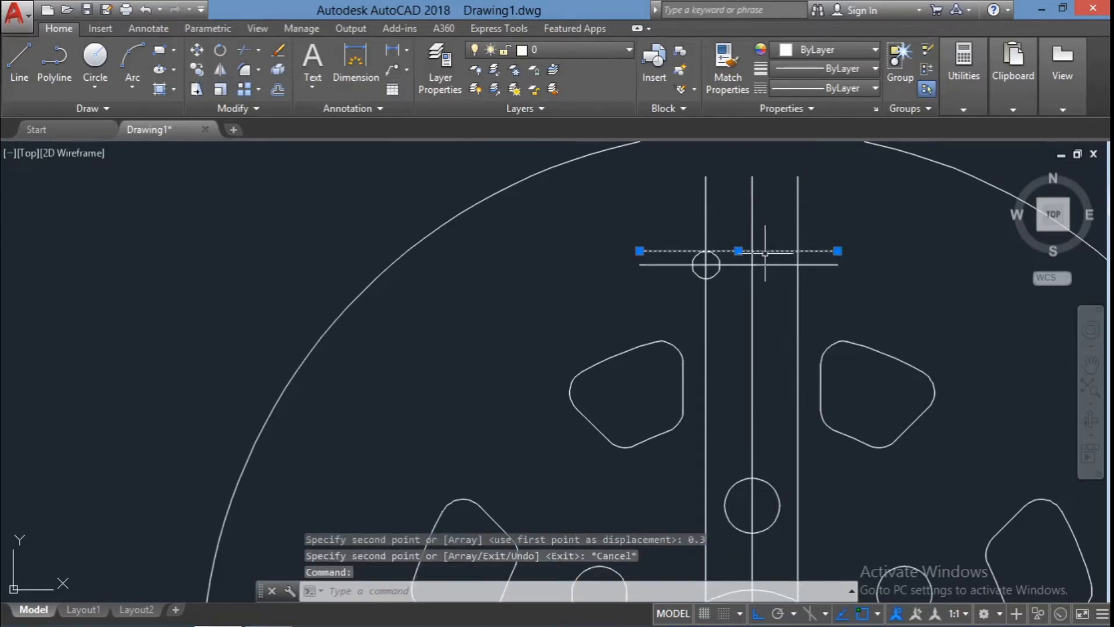
{"action": "type", "text": "m"}
{"action": "key", "text": "Return"}
{"action": "left_click", "coordinate": [752, 250]}
{"action": "type", "text": "0.3"}
{"action": "key", "text": "Return"}
Try a circle of radius 0.3 where the middle vertical line meets the copied line, and erase both the circle and that line.
{"action": "type", "text": "c"}
{"action": "key", "text": "Return"}
{"action": "left_click", "coordinate": [752, 237]}
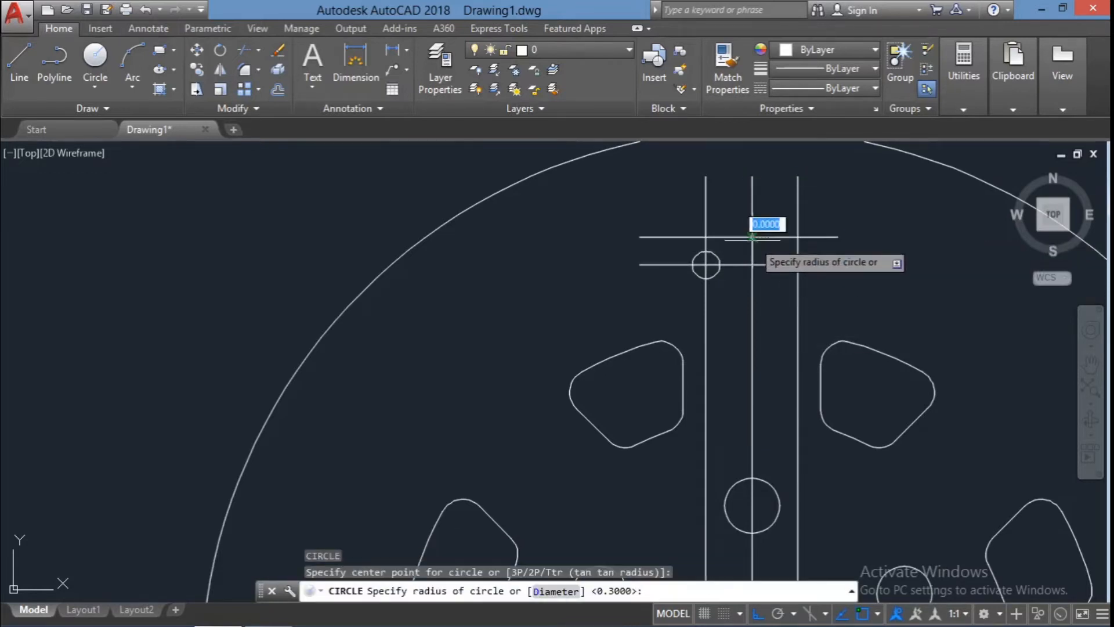
{"action": "type", "text": "0.3"}
{"action": "key", "text": "Return"}
{"action": "key", "text": "Escape"}
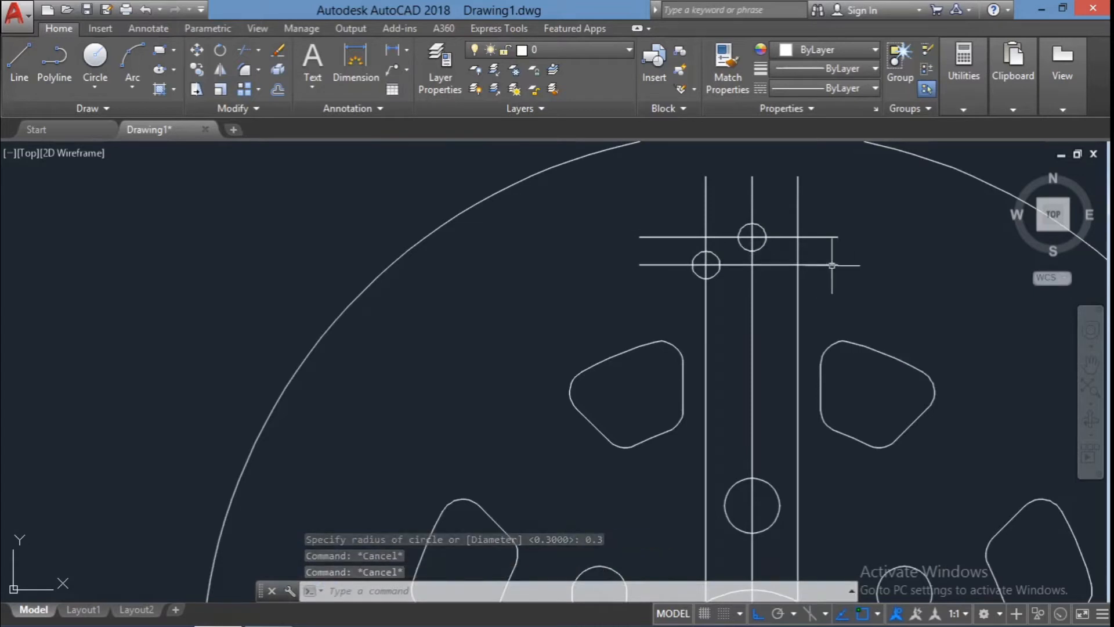
{"action": "key", "text": "Escape"}
Copy the horizontal line through the left small circle 1 unit straight up.
{"action": "type", "text": "c"}
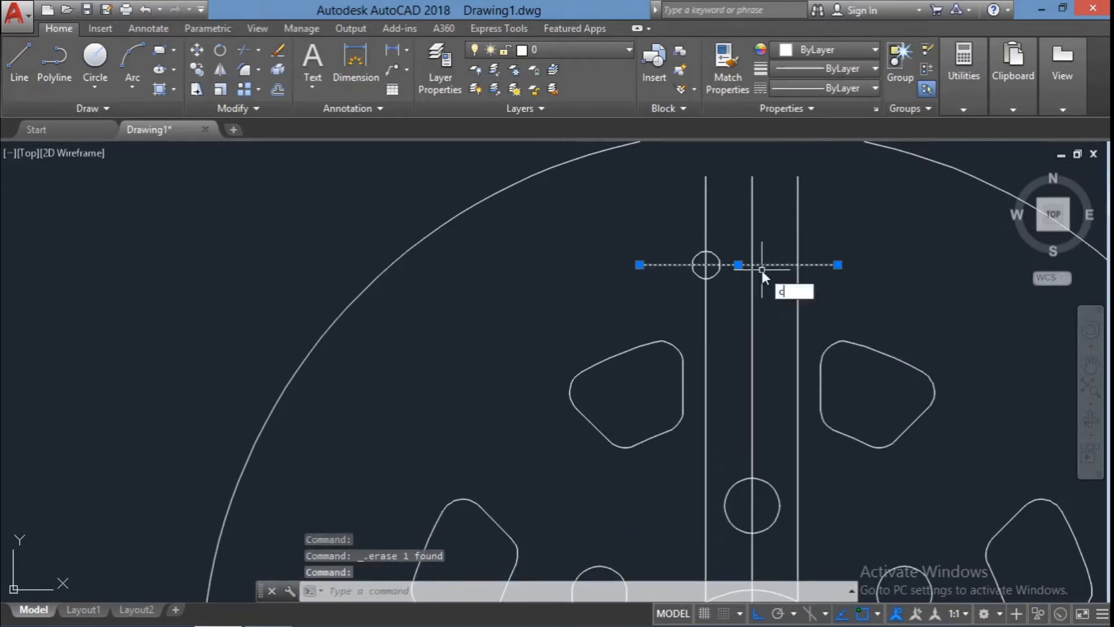
{"action": "type", "text": "o"}
{"action": "key", "text": "Return"}
{"action": "left_click", "coordinate": [753, 265]}
{"action": "type", "text": "1"}
{"action": "key", "text": "Return"}
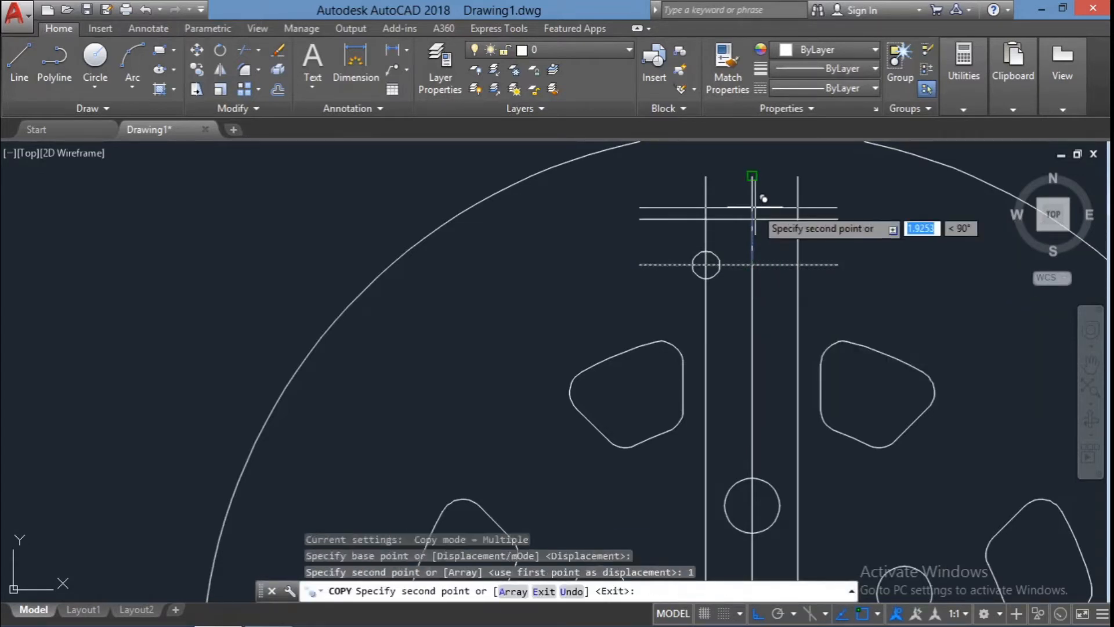
{"action": "key", "text": "Escape"}
Copy the upper horizontal line another 1 unit straight up.
{"action": "left_click", "coordinate": [796, 219]}
{"action": "type", "text": "co"}
{"action": "key", "text": "Return"}
{"action": "left_click", "coordinate": [798, 219]}
{"action": "type", "text": "1"}
{"action": "key", "text": "Return"}
{"action": "key", "text": "Escape"}
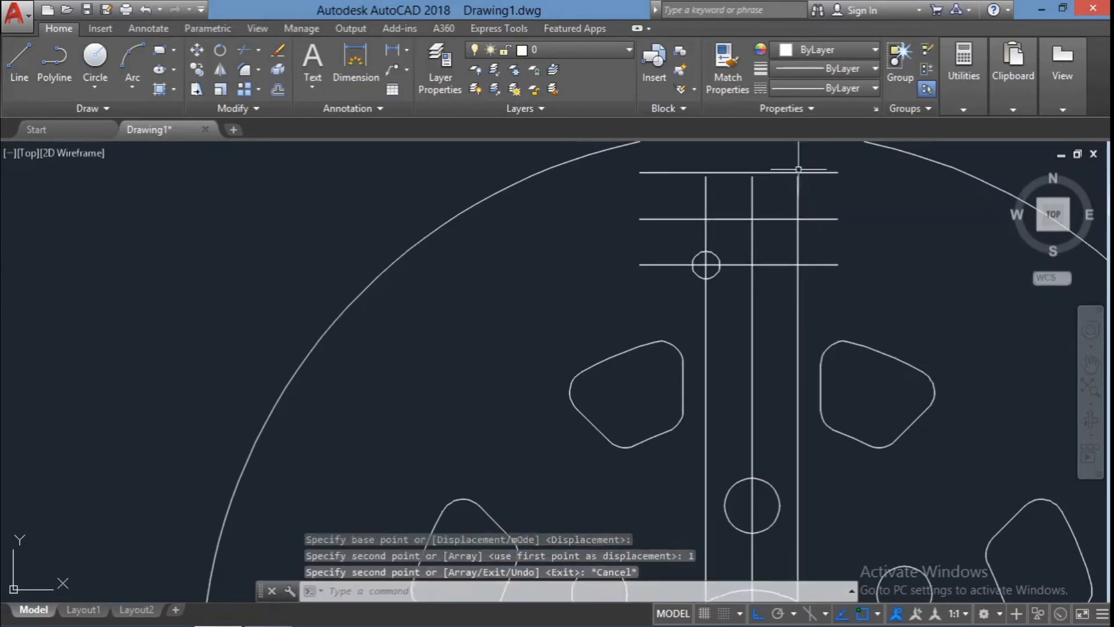
Extend the right vertical line up to the topmost horizontal line.
{"action": "key", "text": "Escape"}
{"action": "middle_click_drag", "start_coordinate": [799, 173], "coordinate": [806, 242]}
{"action": "left_click", "coordinate": [824, 224]}
{"action": "left_click", "coordinate": [780, 256]}
{"action": "key", "text": "Escape"}
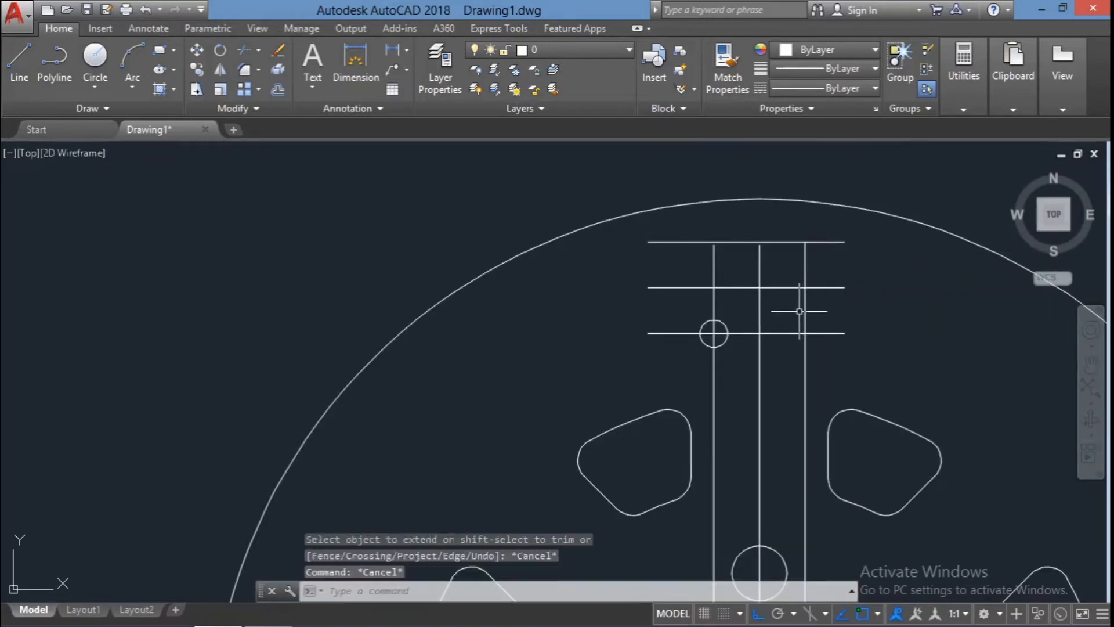
Draw a circle of radius 0.3 where the middle vertical line crosses the middle horizontal line.
{"action": "type", "text": "c"}
{"action": "key", "text": "Return"}
{"action": "left_click", "coordinate": [759, 288]}
{"action": "type", "text": "0.3"}
{"action": "key", "text": "Return"}
{"action": "key", "text": "Escape"}
Draw a circle of radius 0.3 where the right vertical line meets the topmost horizontal line.
{"action": "type", "text": "c"}
{"action": "key", "text": "Return"}
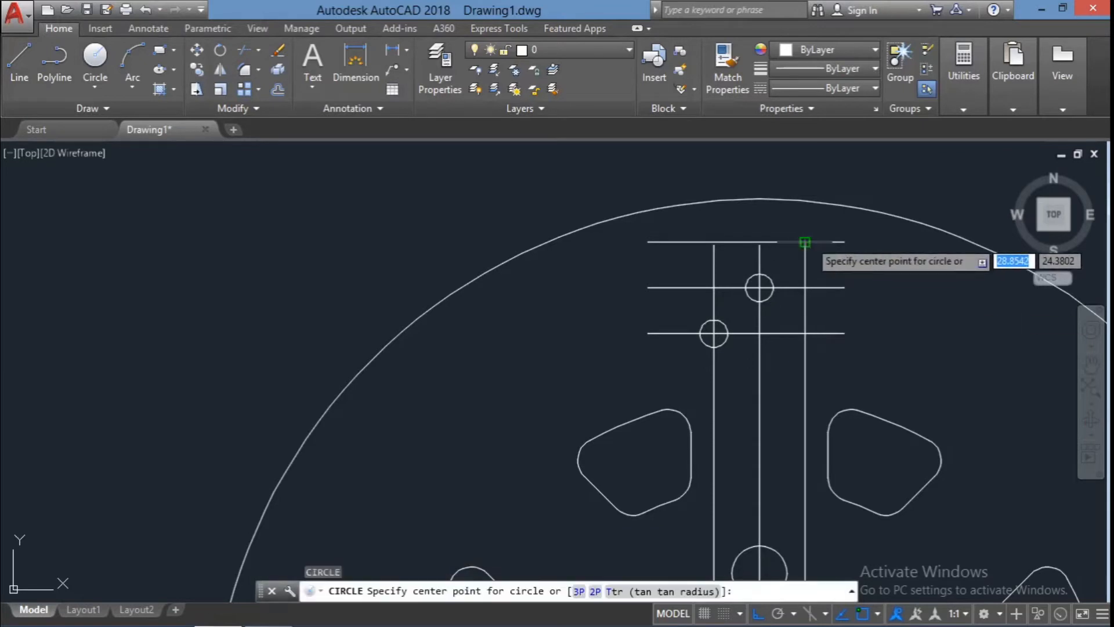
{"action": "left_click", "coordinate": [805, 241]}
{"action": "type", "text": "0.3"}
{"action": "key", "text": "Return"}
{"action": "key", "text": "Escape"}
{"action": "key", "text": "Escape"}
Trim away the construction line segments inside the three small circles.
{"action": "left_click", "coordinate": [866, 367]}
{"action": "left_click", "coordinate": [685, 206]}
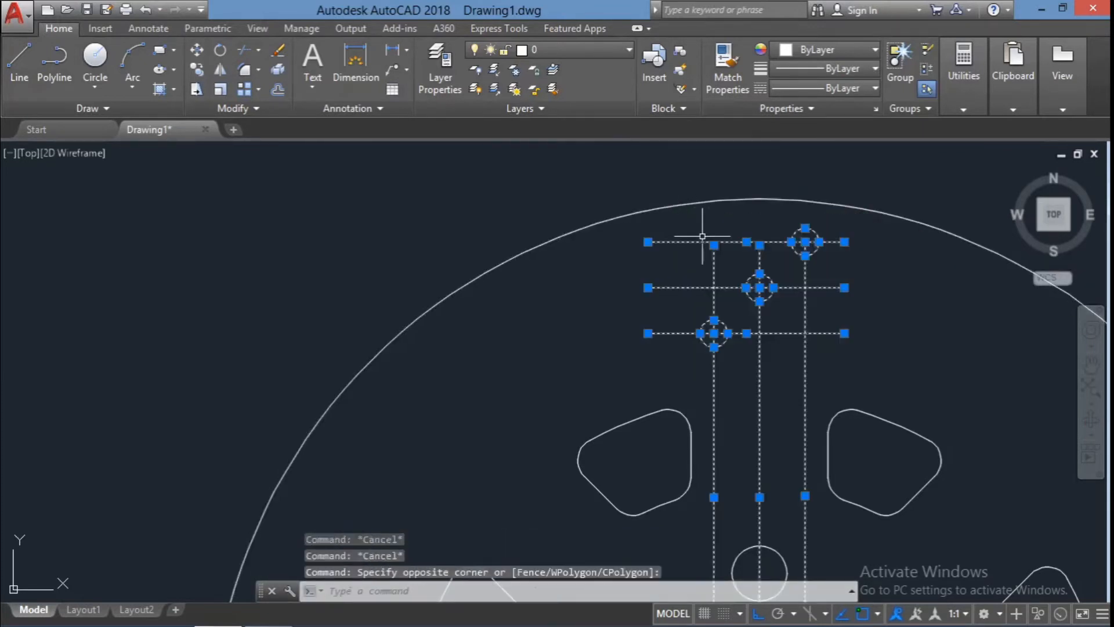
{"action": "type", "text": "tr"}
{"action": "key", "text": "Return"}
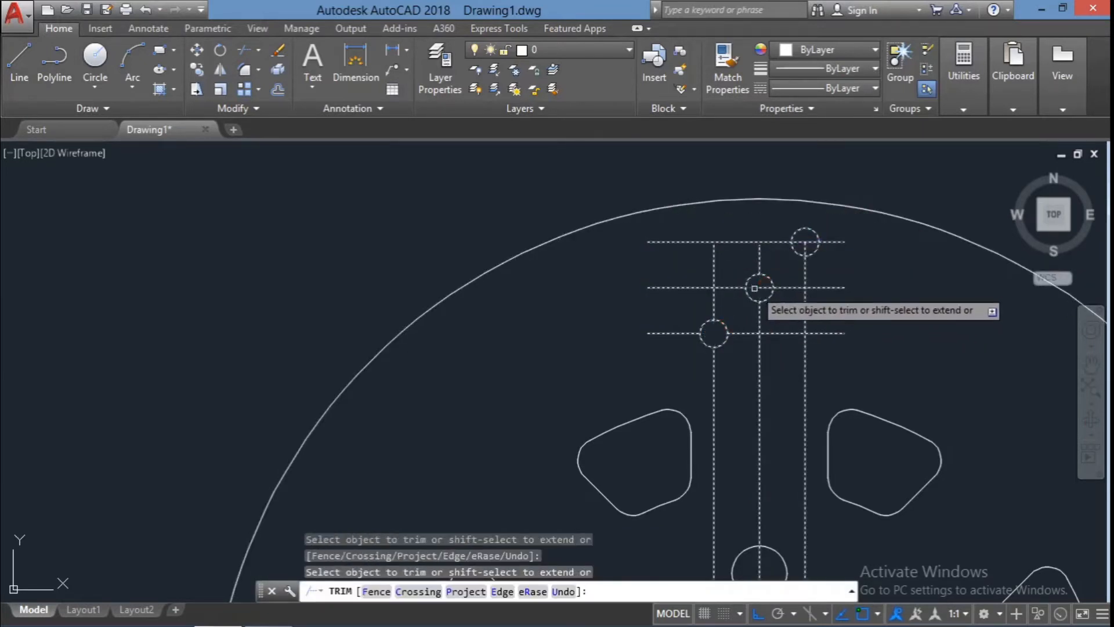
{"action": "left_click", "coordinate": [755, 287]}
{"action": "left_click", "coordinate": [807, 248]}
{"action": "key", "text": "Escape"}
{"action": "key", "text": "Escape"}
{"action": "key", "text": "Escape"}
Erase all remaining vertical and horizontal construction line pieces around the three small circles.
{"action": "left_click", "coordinate": [847, 378]}
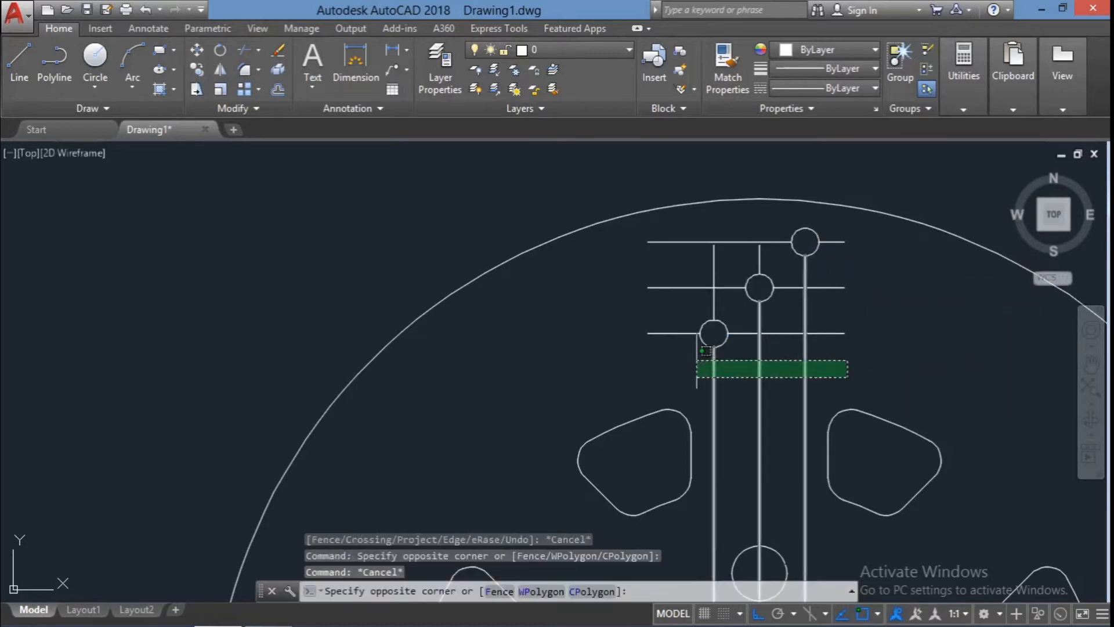
{"action": "left_click", "coordinate": [698, 360]}
{"action": "key", "text": "Delete"}
{"action": "left_click", "coordinate": [842, 342]}
{"action": "left_click", "coordinate": [824, 237]}
{"action": "key", "text": "Delete"}
{"action": "left_click", "coordinate": [690, 355]}
{"action": "left_click", "coordinate": [656, 233]}
{"action": "key", "text": "Delete"}
{"action": "left_click", "coordinate": [734, 249]}
{"action": "left_click", "coordinate": [699, 261]}
{"action": "key", "text": "Delete"}
{"action": "left_click", "coordinate": [773, 259]}
{"action": "left_click", "coordinate": [746, 240]}
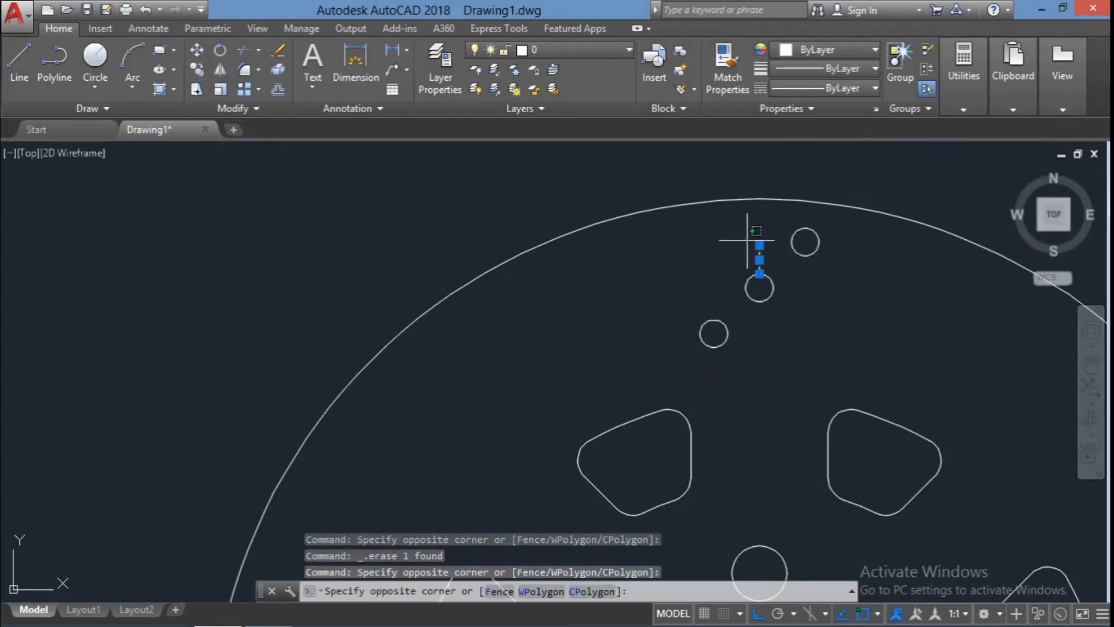
{"action": "key", "text": "Escape"}
{"action": "key", "text": "Escape"}
Enlarge the outer circle of the disc to a radius of 14.
{"action": "scroll", "coordinate": [777, 249], "scroll_direction": "down", "scroll_amount": 8}
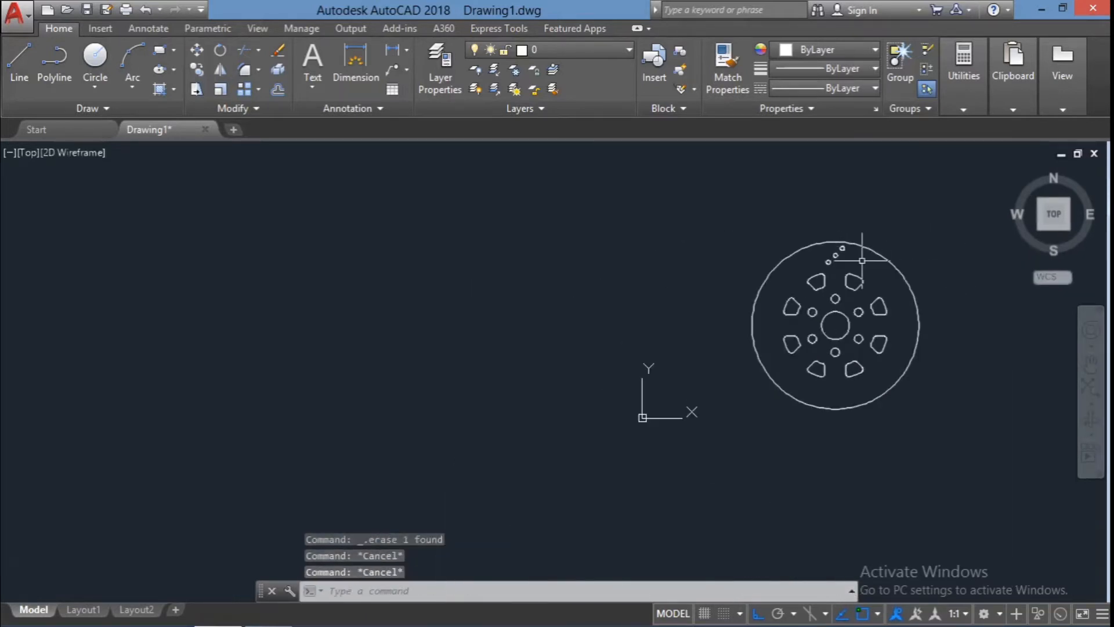
{"action": "scroll", "coordinate": [939, 339], "scroll_direction": "up", "scroll_amount": 2}
{"action": "left_click", "coordinate": [940, 339]}
{"action": "left_click", "coordinate": [940, 360]}
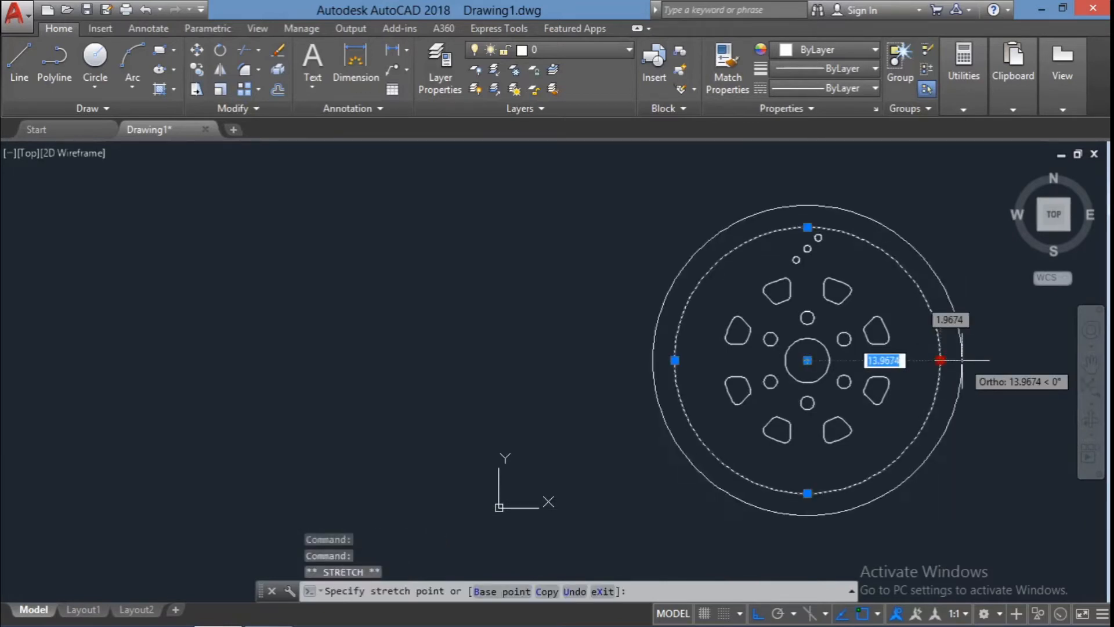
{"action": "key", "text": "Escape"}
{"action": "key", "text": "Escape"}
Create a polar array of the three small circles around the centre of the hub.
{"action": "scroll", "coordinate": [858, 210], "scroll_direction": "up", "scroll_amount": 2}
{"action": "left_click", "coordinate": [817, 301]}
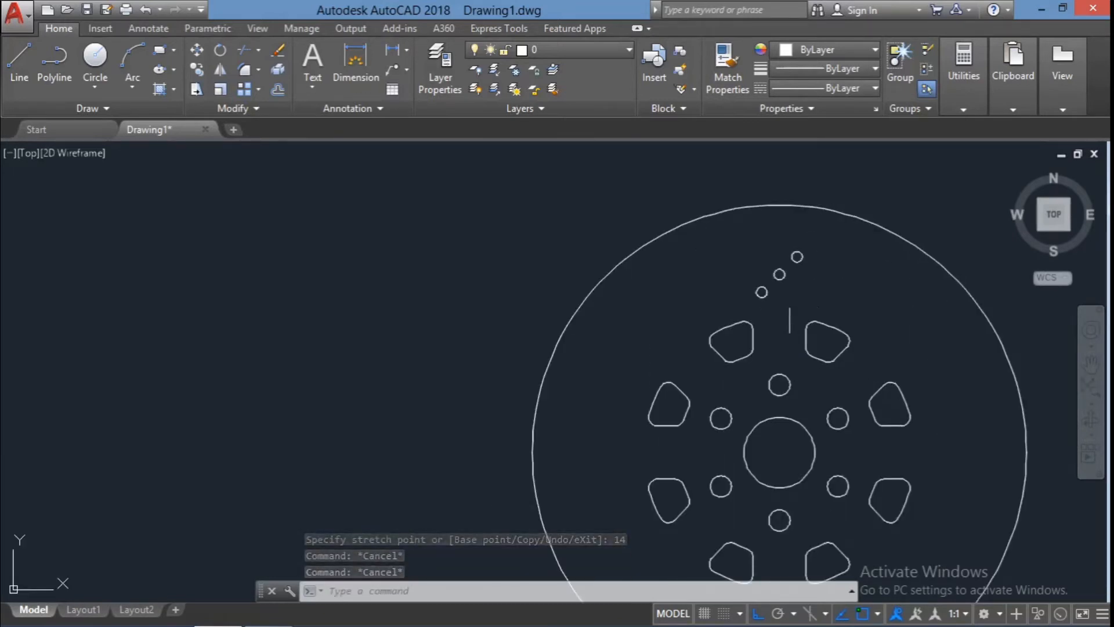
{"action": "left_click", "coordinate": [748, 238]}
{"action": "type", "text": "ar"}
{"action": "key", "text": "Return"}
{"action": "type", "text": "po"}
{"action": "key", "text": "Return"}
{"action": "left_click", "coordinate": [779, 453]}
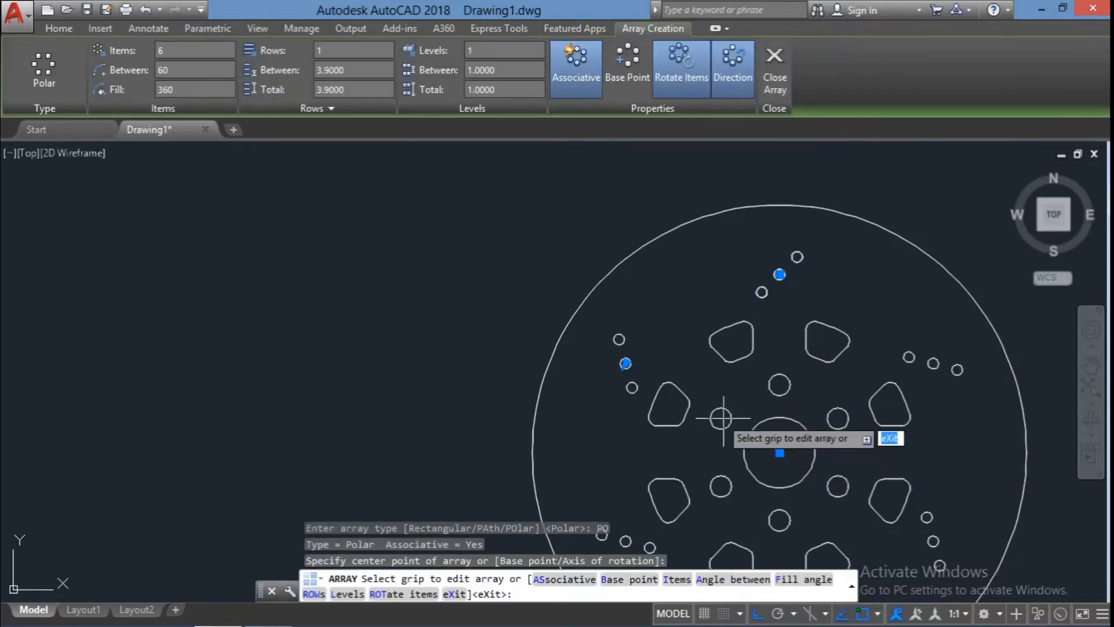
Set the polar array of small circles to 12 items and finish it.
{"action": "left_click", "coordinate": [177, 48]}
{"action": "type", "text": "12"}
{"action": "key", "text": "Return"}
{"action": "scroll", "coordinate": [274, 240], "scroll_direction": "down", "scroll_amount": 1}
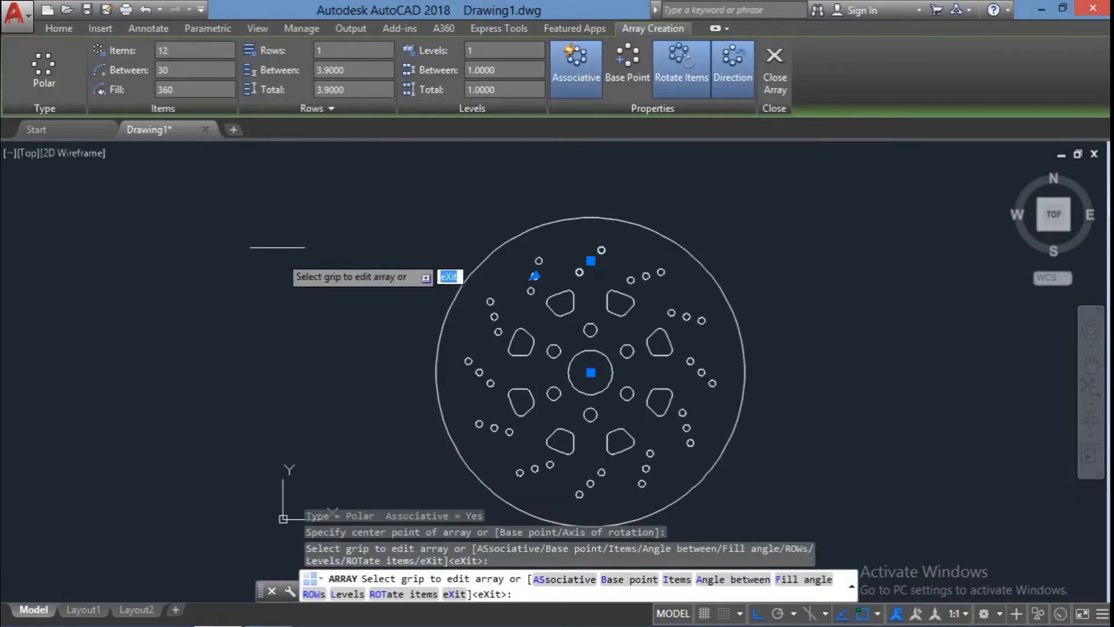
{"action": "left_click", "coordinate": [290, 310]}
{"action": "key", "text": "Escape"}
Switch the drawing to the isometric home view.
{"action": "middle_click_drag", "start_coordinate": [872, 399], "coordinate": [952, 376]}
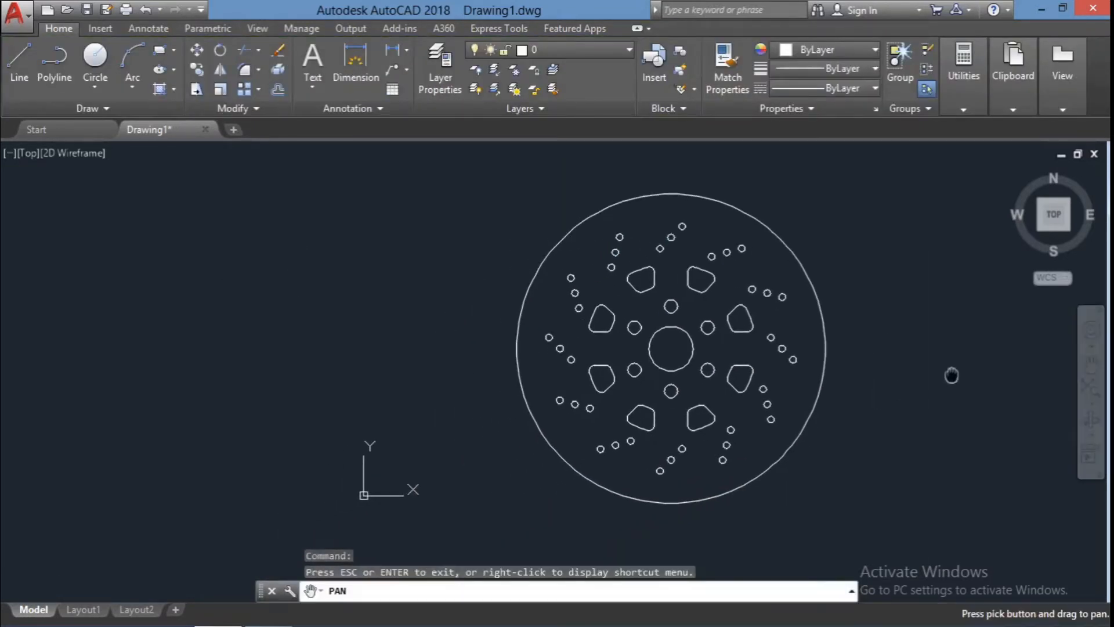
{"action": "key", "text": "Escape"}
{"action": "left_click", "coordinate": [1014, 173]}
{"action": "right_click", "coordinate": [1055, 203]}
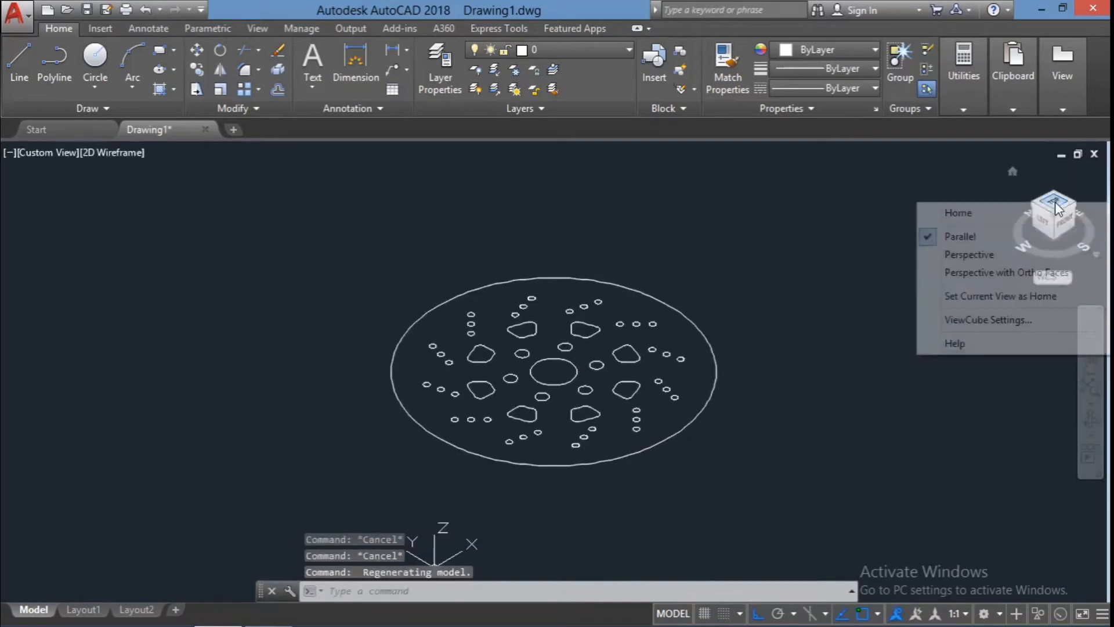
{"action": "key", "text": "Escape"}
{"action": "key", "text": "Escape"}
Extrude the outer circle 1.5 downward.
{"action": "scroll", "coordinate": [499, 419], "scroll_direction": "up", "scroll_amount": 2}
{"action": "scroll", "coordinate": [498, 419], "scroll_direction": "down", "scroll_amount": 2}
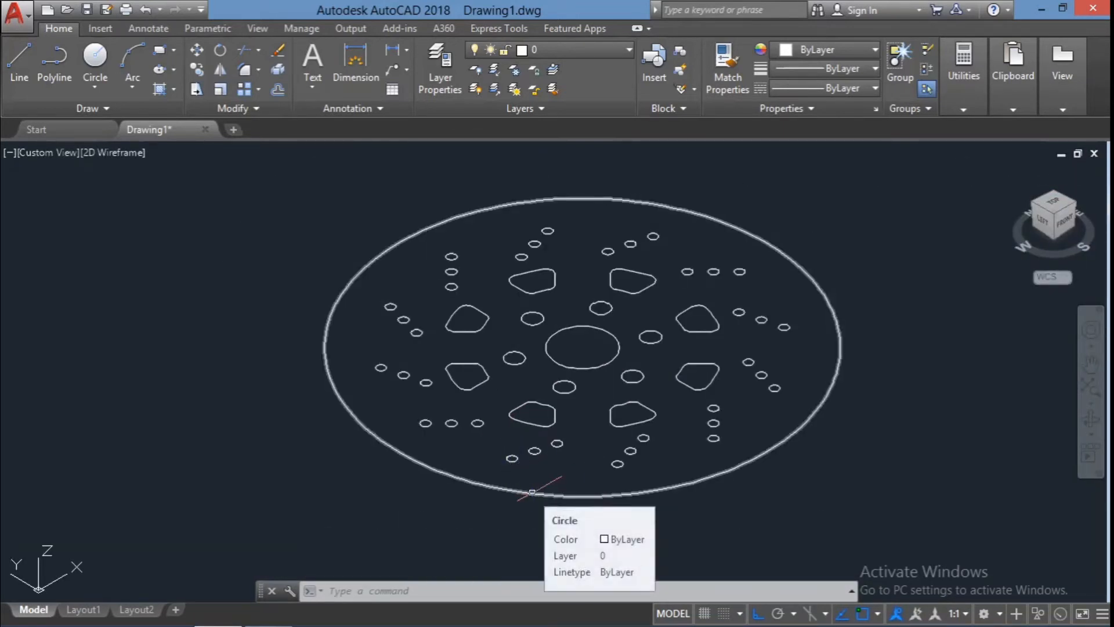
{"action": "left_click", "coordinate": [561, 495]}
{"action": "type", "text": "ex"}
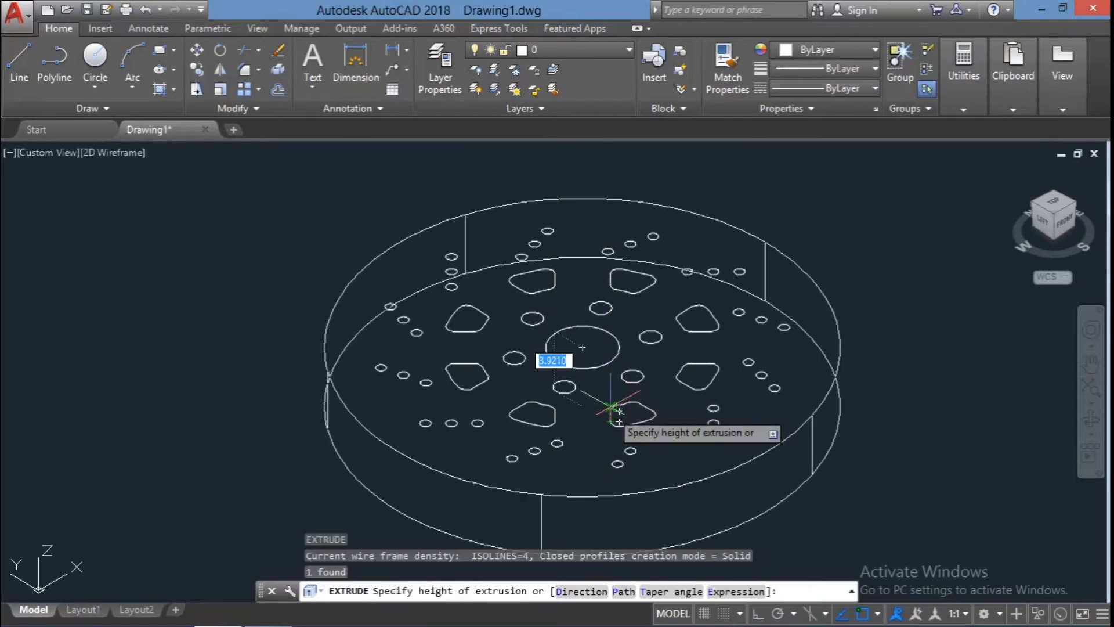
{"action": "type", "text": "1.5"}
{"action": "key", "text": "Return"}
{"action": "key", "text": "Escape"}
Try the Shaded visual style with an orbited view, and undo the changes back to the flat outer circle.
{"action": "left_click", "coordinate": [123, 152]}
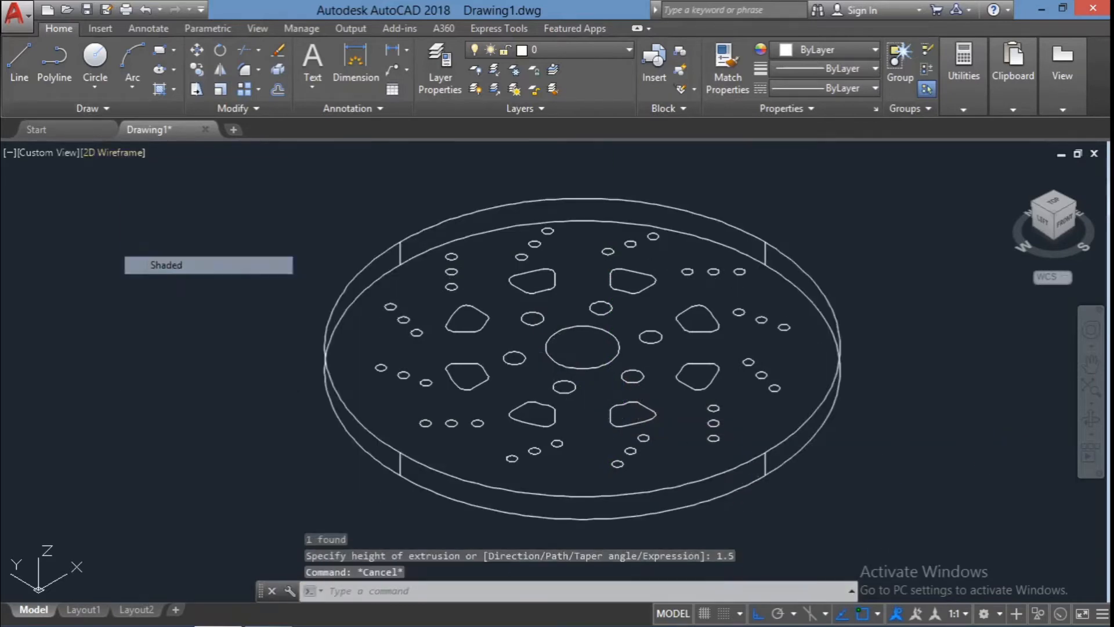
{"action": "left_click", "coordinate": [174, 261]}
{"action": "mouse_move", "coordinate": [953, 447]}
{"action": "middle_mouse_down", "text": "shift"}
{"action": "mouse_move", "coordinate": [931, 391]}
{"action": "mouse_move", "coordinate": [907, 400]}
{"action": "mouse_move", "coordinate": [915, 376]}
{"action": "mouse_move", "coordinate": [877, 448]}
{"action": "middle_mouse_up", "text": "shift"}
{"action": "key", "text": "ctrl+z"}
{"action": "key", "text": "ctrl+z"}
{"action": "key", "text": "ctrl+z"}
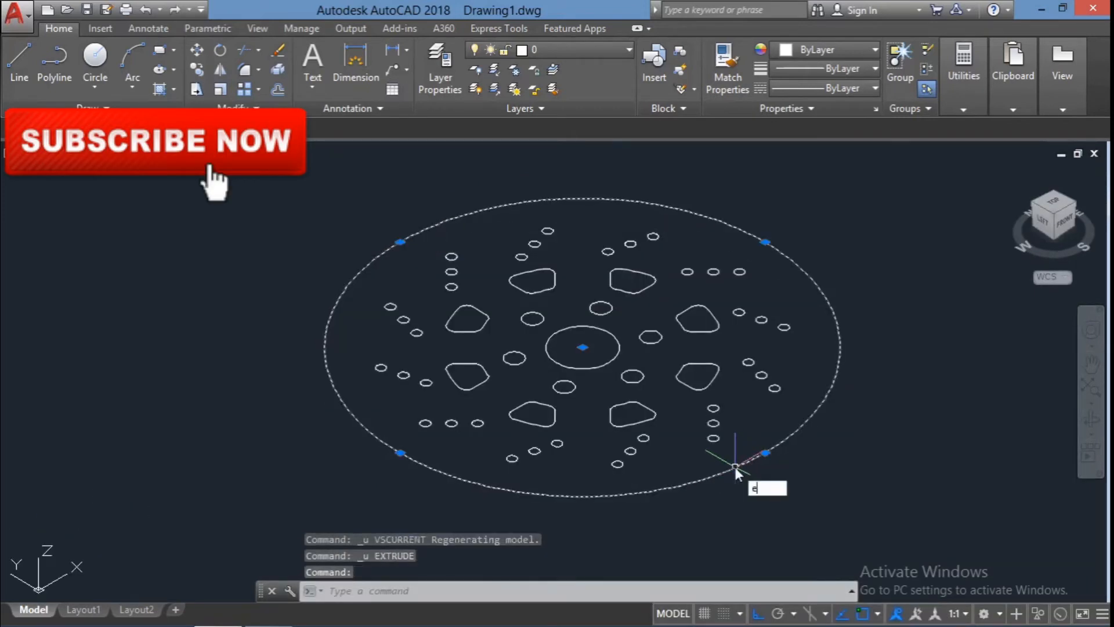
Extrude the outer circle 0.5 upward.
{"action": "type", "text": "x"}
{"action": "key", "text": "Return"}
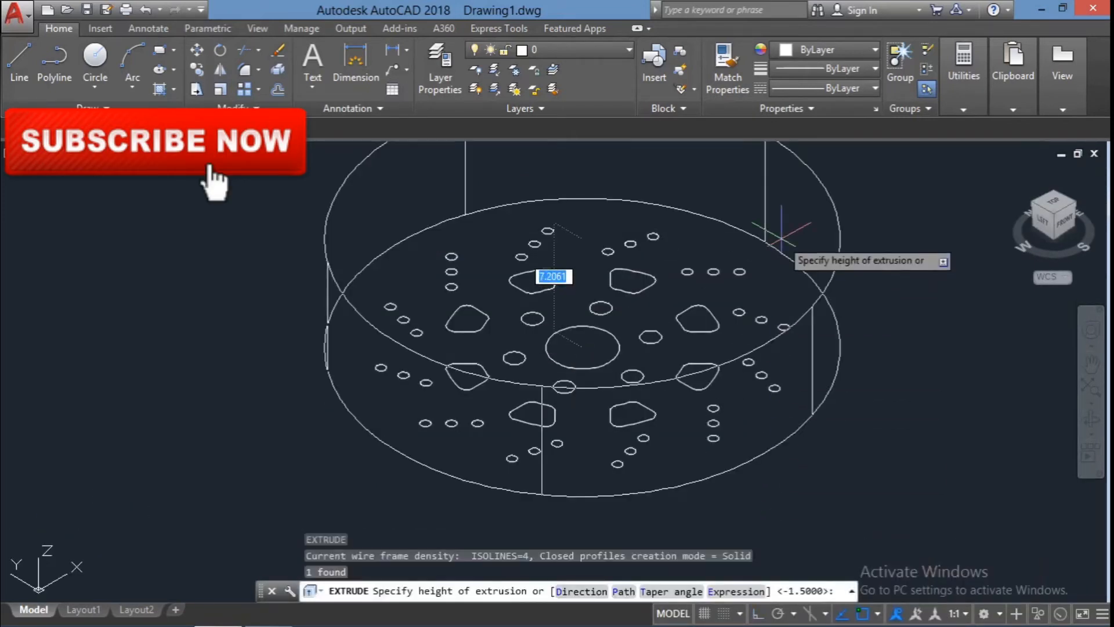
{"action": "key", "text": "Escape"}
{"action": "key", "text": "Escape"}
Explode the 12-item polar array of small circles near the rim.
{"action": "left_click", "coordinate": [510, 458]}
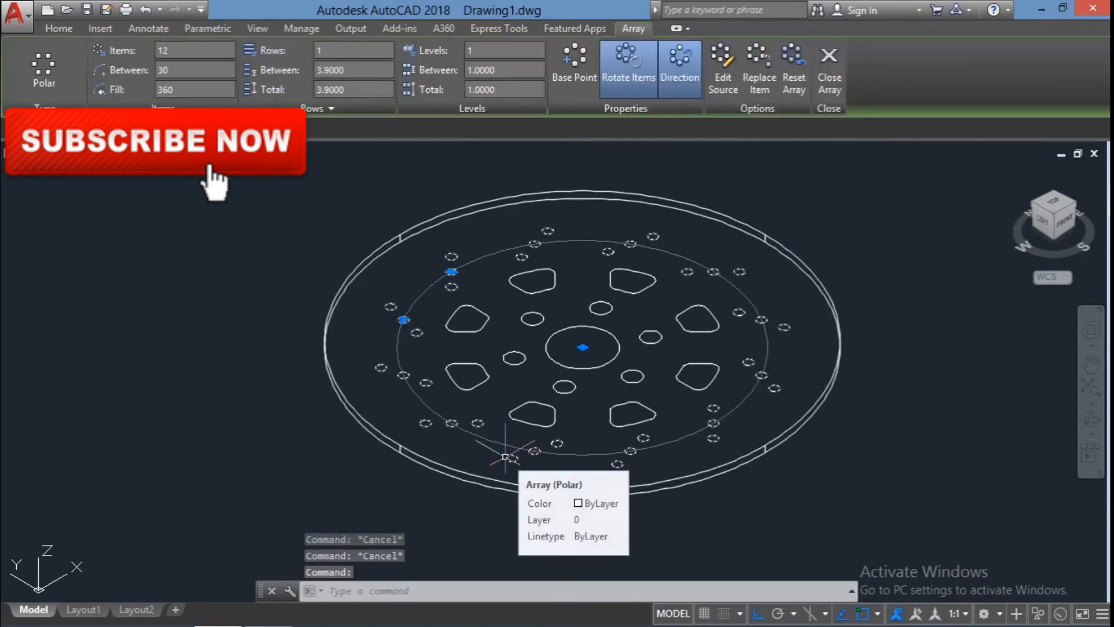
{"action": "type", "text": "A"}
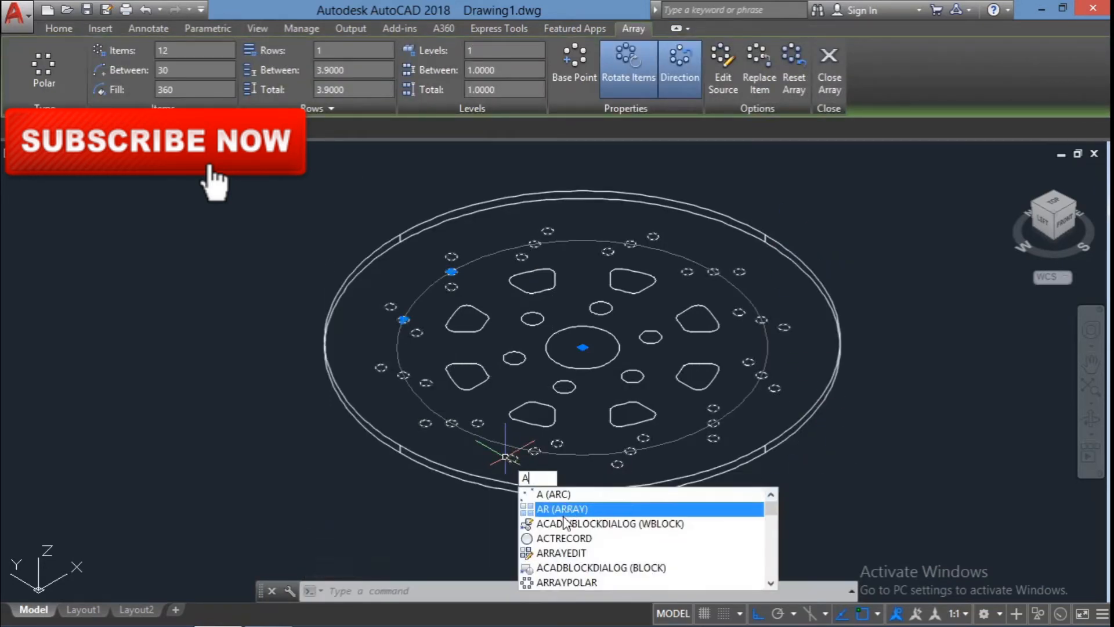
{"action": "left_click", "coordinate": [562, 510]}
{"action": "type", "text": "x"}
{"action": "key", "text": "Return"}
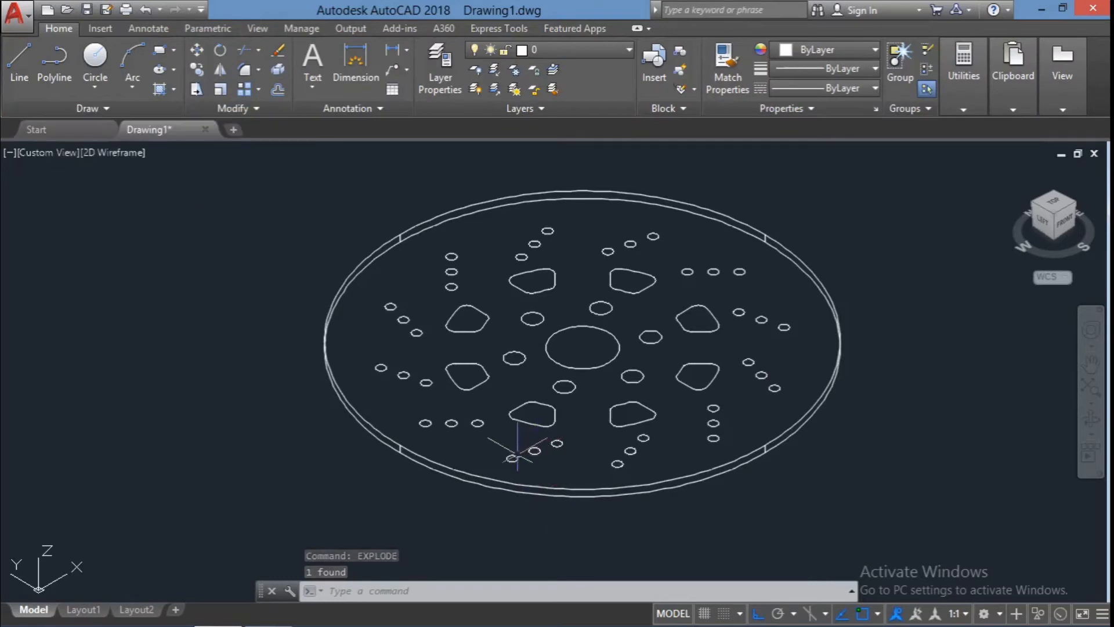
{"action": "type", "text": "ext"}
{"action": "key", "text": "Return"}
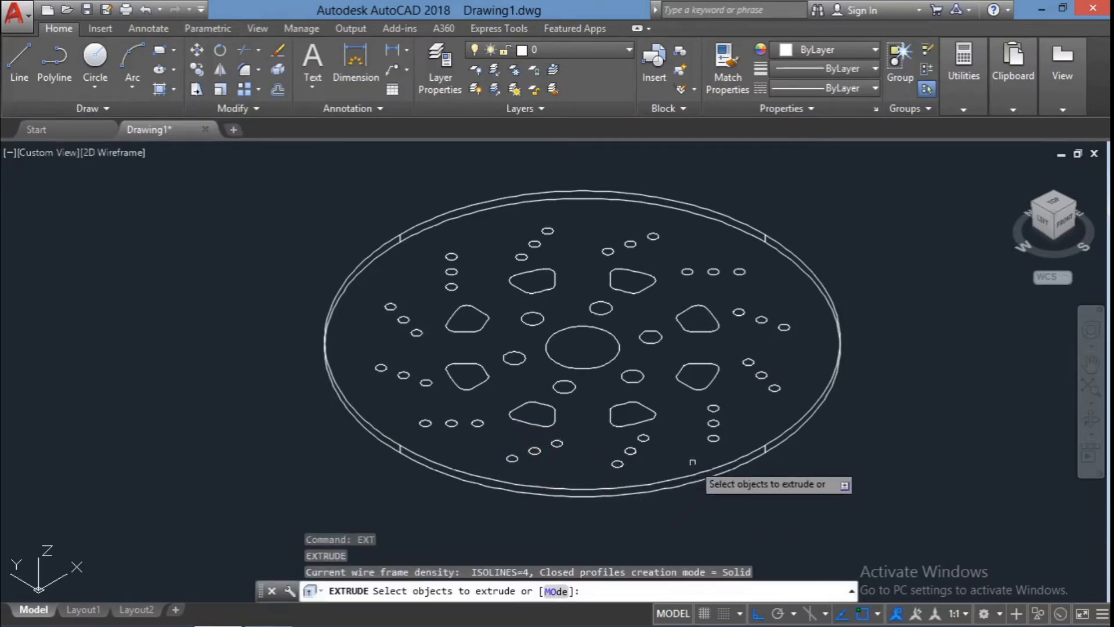
{"action": "left_click", "coordinate": [618, 461]}
{"action": "left_click", "coordinate": [631, 448]}
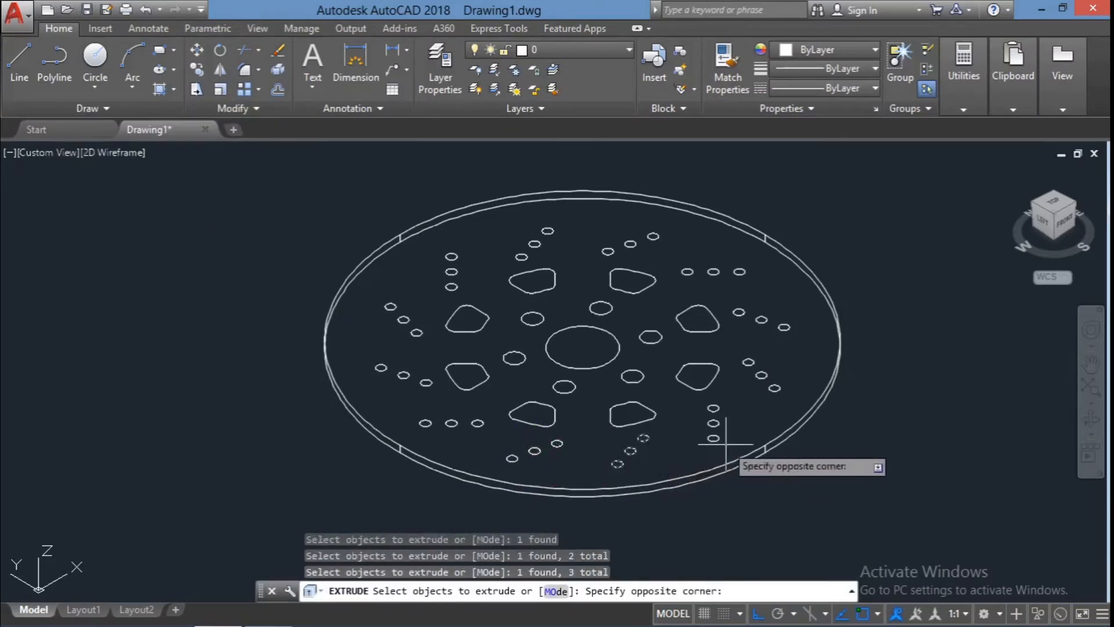
{"action": "left_click", "coordinate": [429, 247]}
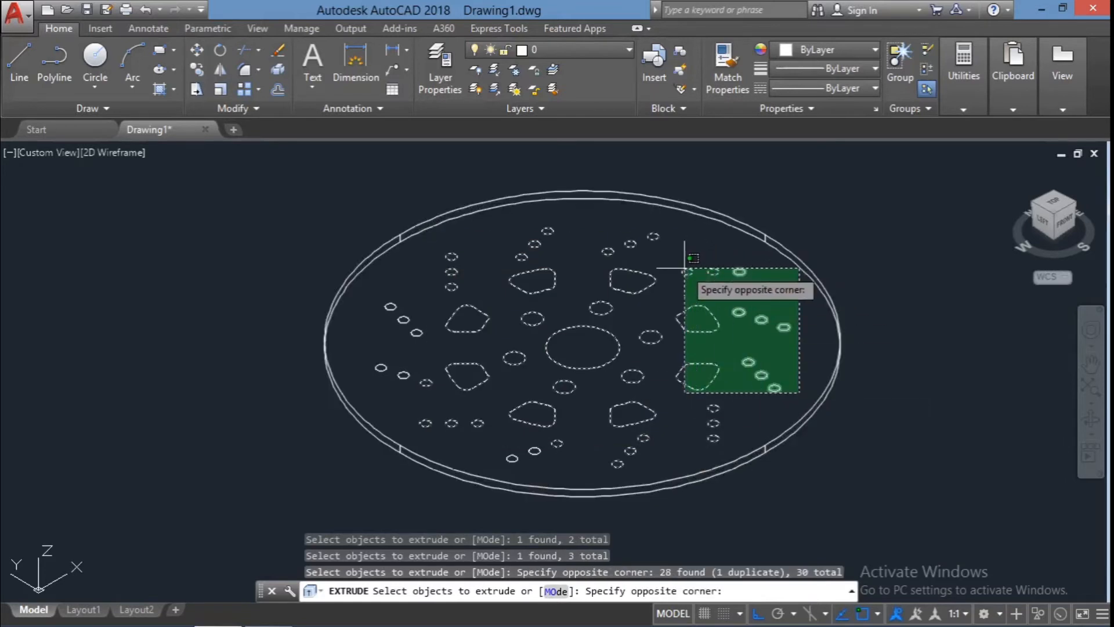
{"action": "left_click", "coordinate": [654, 245]}
{"action": "left_click", "coordinate": [559, 444]}
{"action": "left_click", "coordinate": [382, 271]}
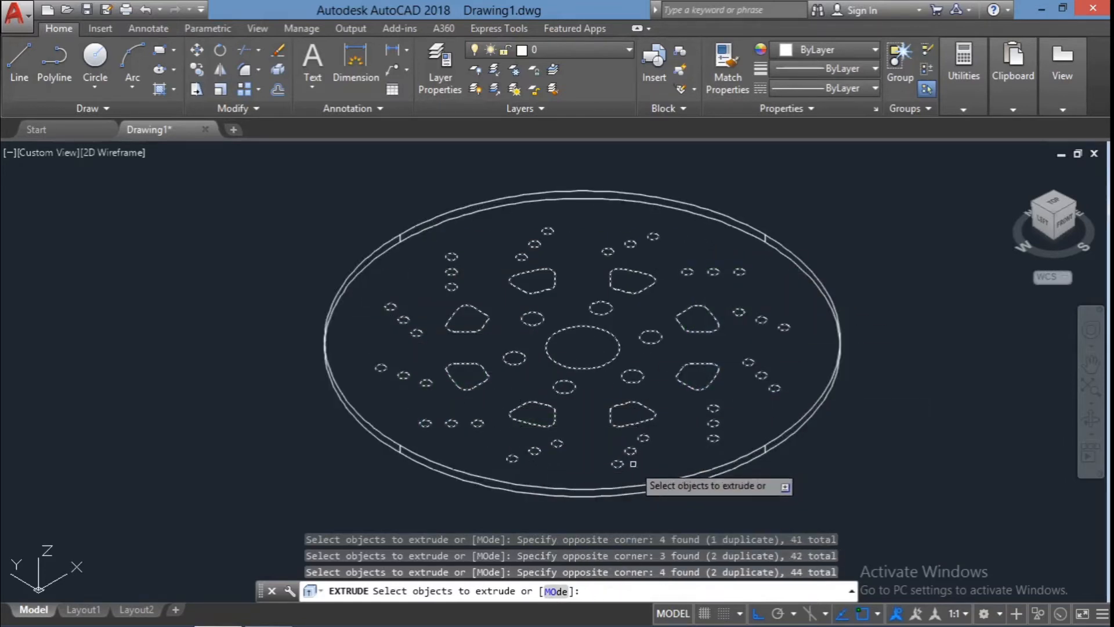
{"action": "key", "text": "Return"}
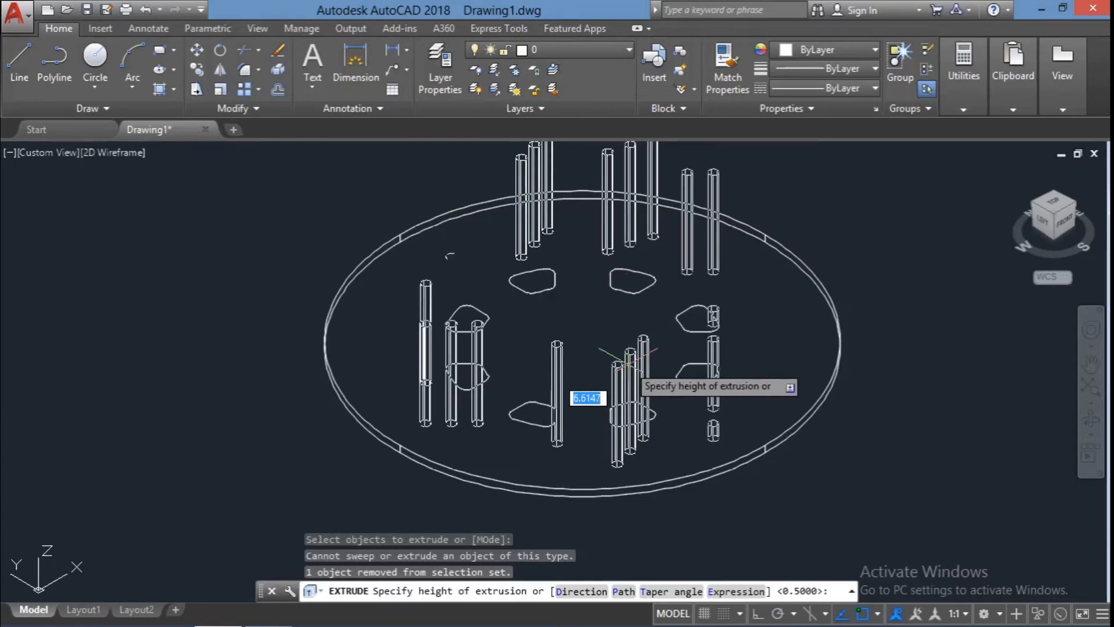
{"action": "key", "text": "Escape"}
{"action": "key", "text": "Escape"}
Explode the eight-item polar array of rounded openings around the hub.
{"action": "left_click", "coordinate": [653, 425]}
{"action": "type", "text": "EX"}
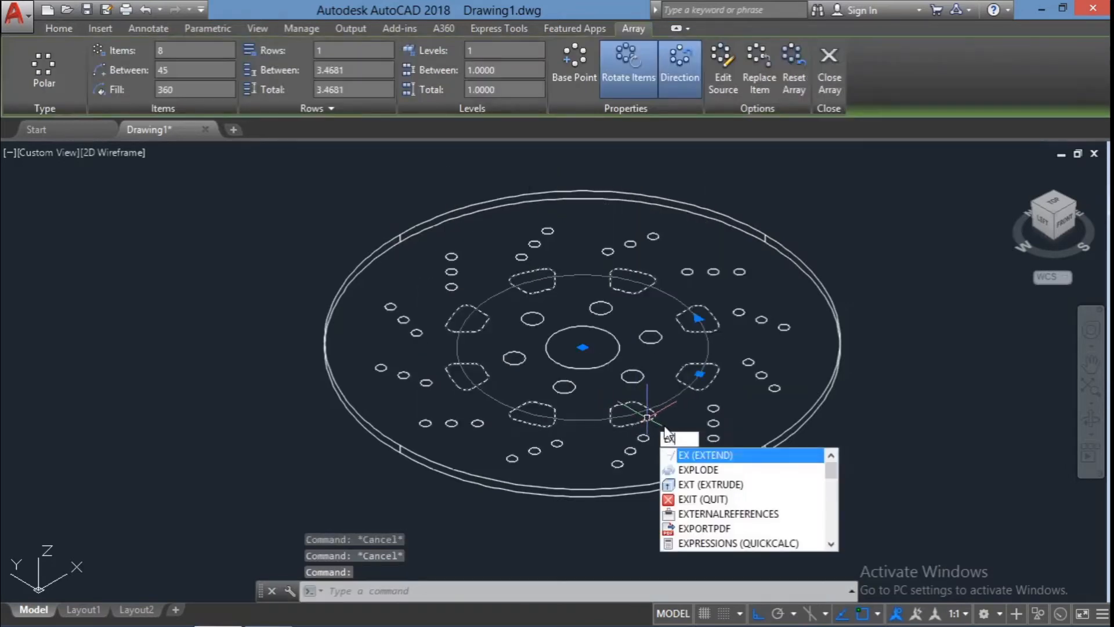
{"action": "key", "text": "Down"}
{"action": "key", "text": "Return"}
{"action": "left_click", "coordinate": [736, 450]}
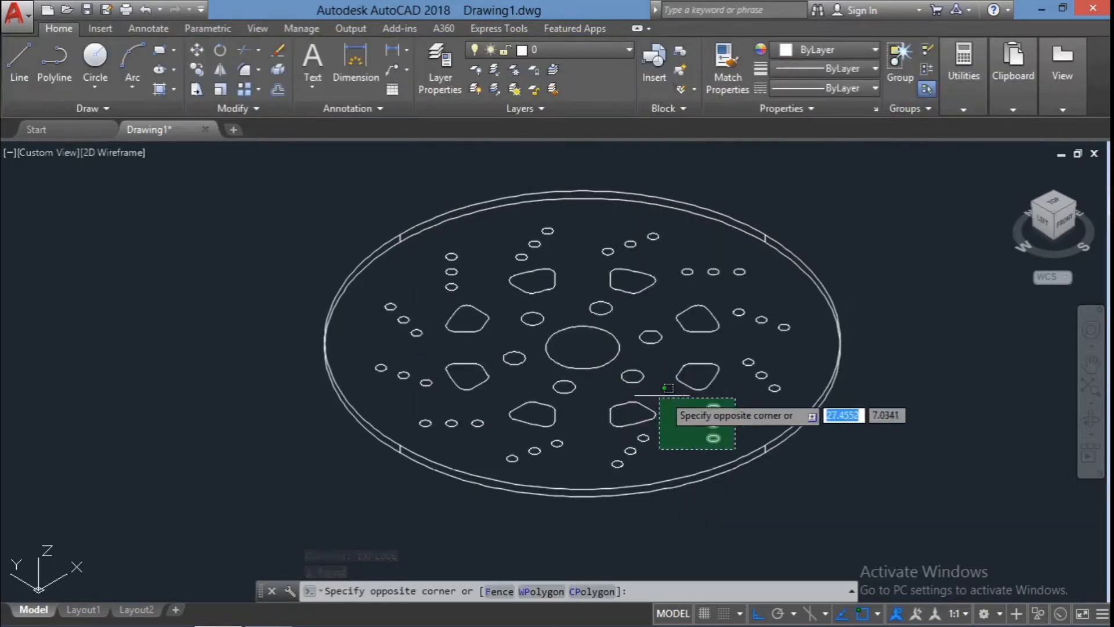
{"action": "key", "text": "Escape"}
{"action": "key", "text": "Escape"}
{"action": "left_click", "coordinate": [759, 453]}
{"action": "key", "text": "Escape"}
{"action": "key", "text": "Escape"}
{"action": "left_click", "coordinate": [741, 443]}
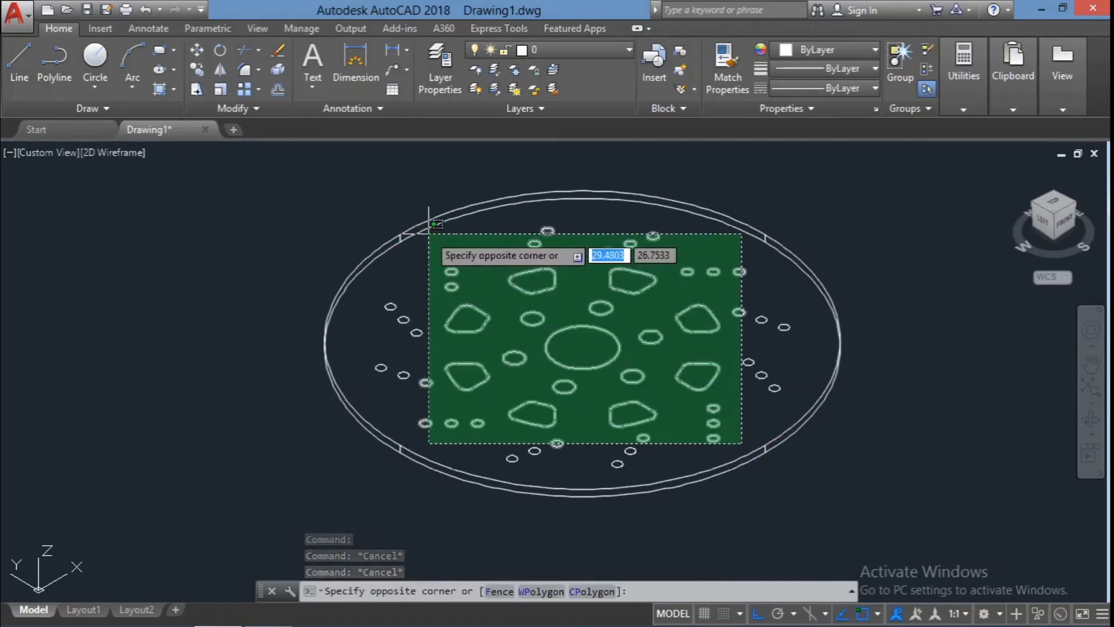
{"action": "left_click", "coordinate": [429, 234]}
{"action": "left_click", "coordinate": [567, 463]}
{"action": "left_click", "coordinate": [483, 429]}
{"action": "left_click", "coordinate": [495, 432]}
{"action": "left_click", "coordinate": [407, 299]}
{"action": "left_click", "coordinate": [423, 396]}
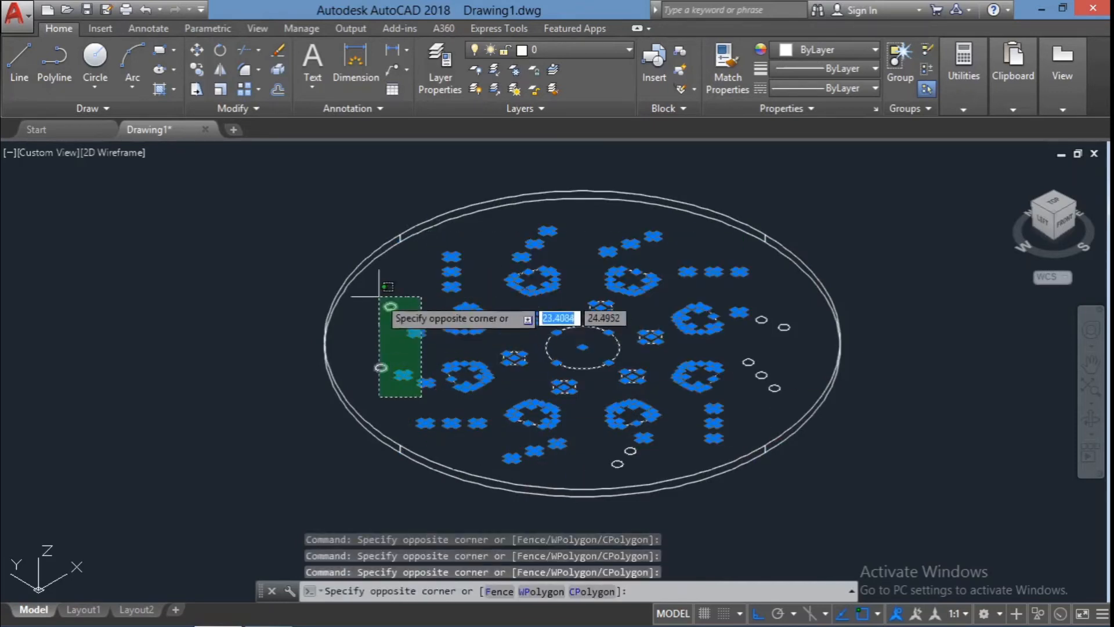
{"action": "left_click", "coordinate": [380, 296]}
{"action": "left_click", "coordinate": [676, 468]}
{"action": "left_click", "coordinate": [606, 430]}
{"action": "left_click", "coordinate": [805, 347]}
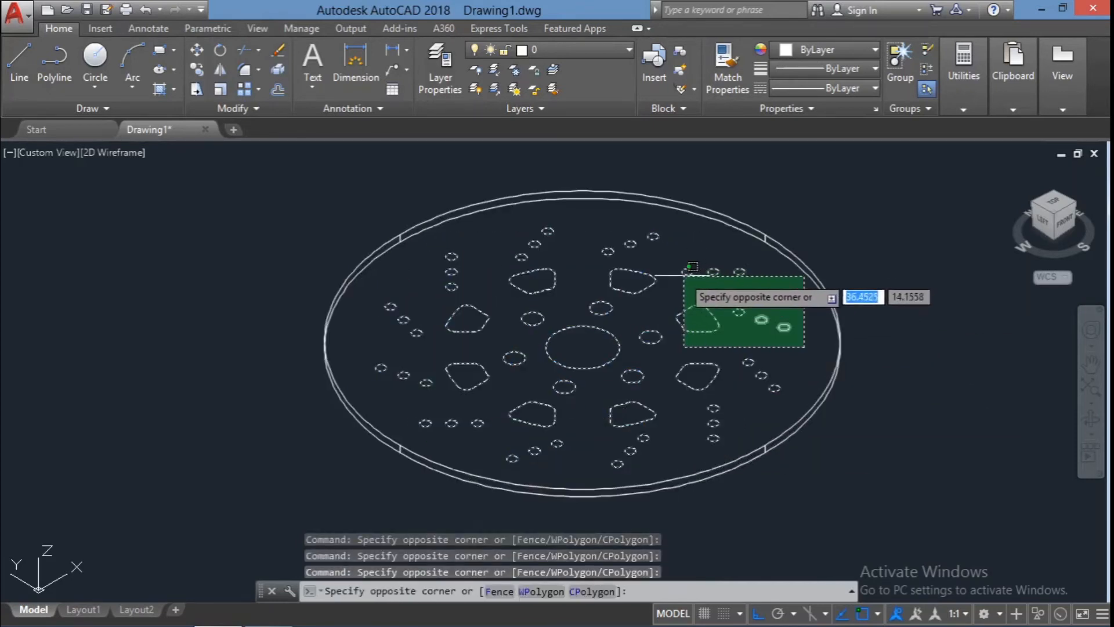
{"action": "left_click", "coordinate": [686, 279]}
{"action": "type", "text": "ext"}
{"action": "key", "text": "Return"}
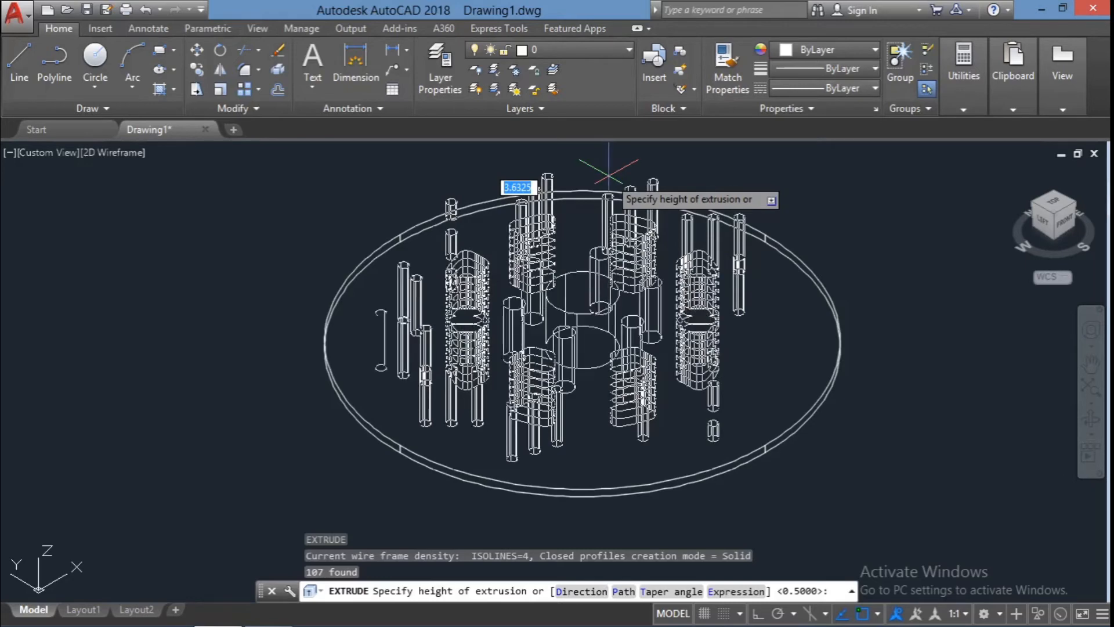
{"action": "key", "text": "Escape"}
{"action": "key", "text": "Escape"}
{"action": "key", "text": "Escape"}
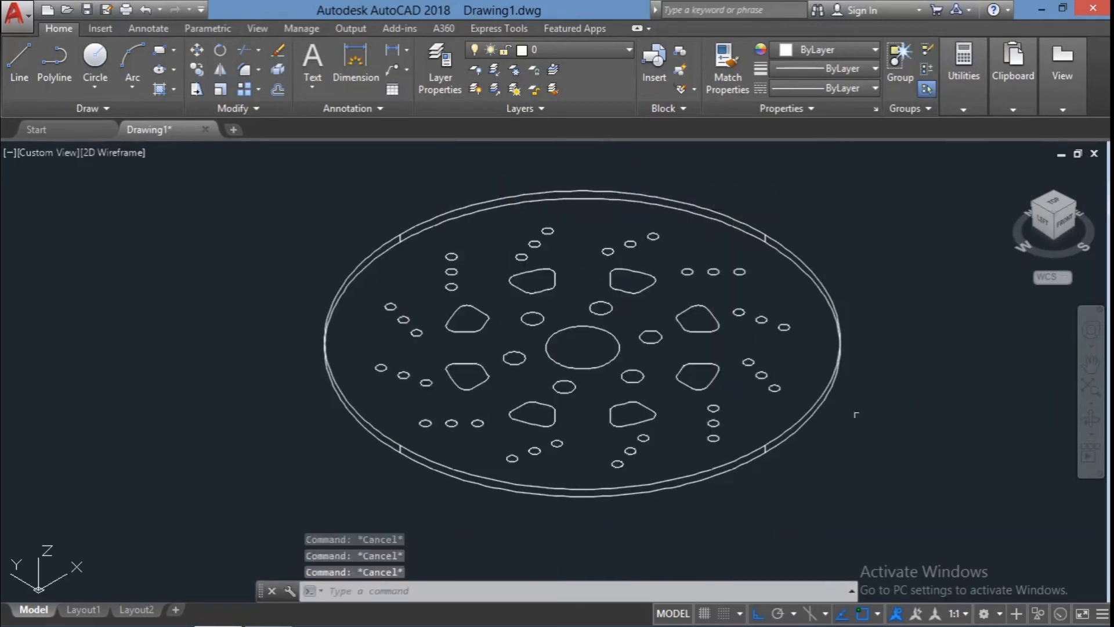
Try to create region boundaries from the round holes around the hub.
{"action": "type", "text": "bo"}
{"action": "key", "text": "Return"}
{"action": "left_click", "coordinate": [579, 257]}
{"action": "left_click", "coordinate": [488, 332]}
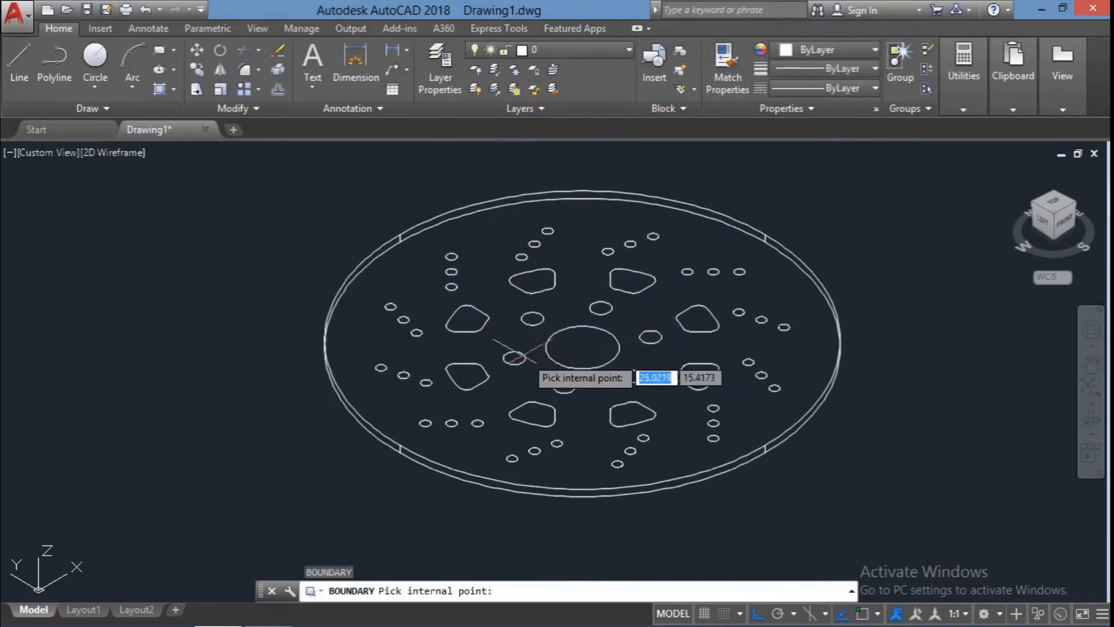
{"action": "left_click", "coordinate": [525, 352]}
{"action": "left_click", "coordinate": [532, 319]}
{"action": "key", "text": "Return"}
{"action": "key", "text": "Escape"}
{"action": "key", "text": "Escape"}
Replace the extruded outer disc with a flat circle of radius 14 centred on the hub.
{"action": "left_click", "coordinate": [801, 415]}
{"action": "key", "text": "Delete"}
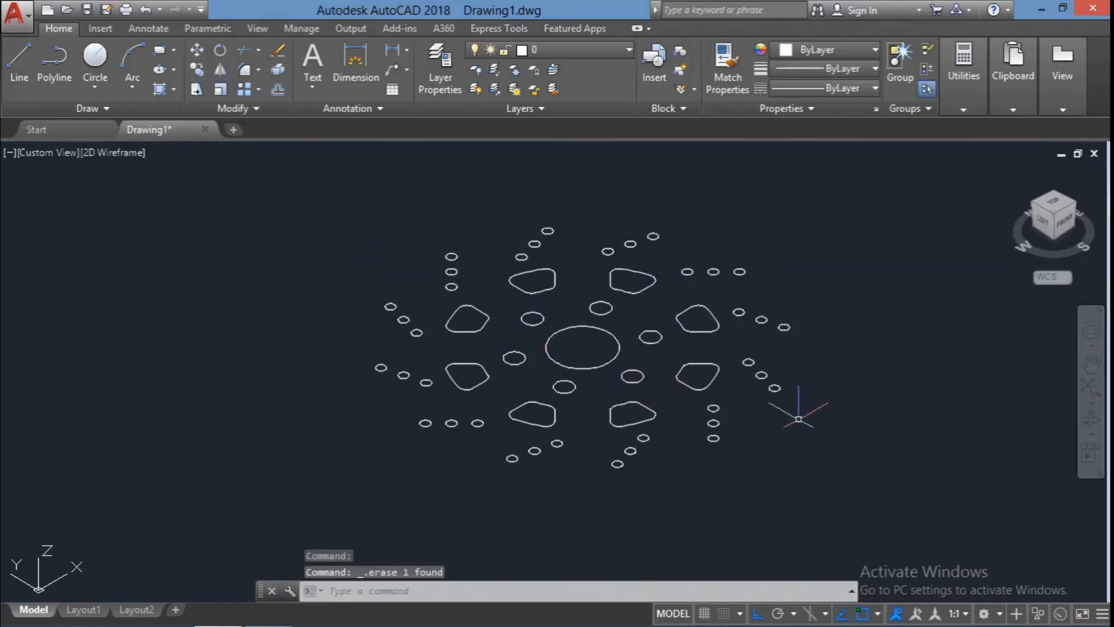
{"action": "type", "text": "c"}
{"action": "key", "text": "Return"}
{"action": "left_click", "coordinate": [582, 347]}
{"action": "type", "text": "14"}
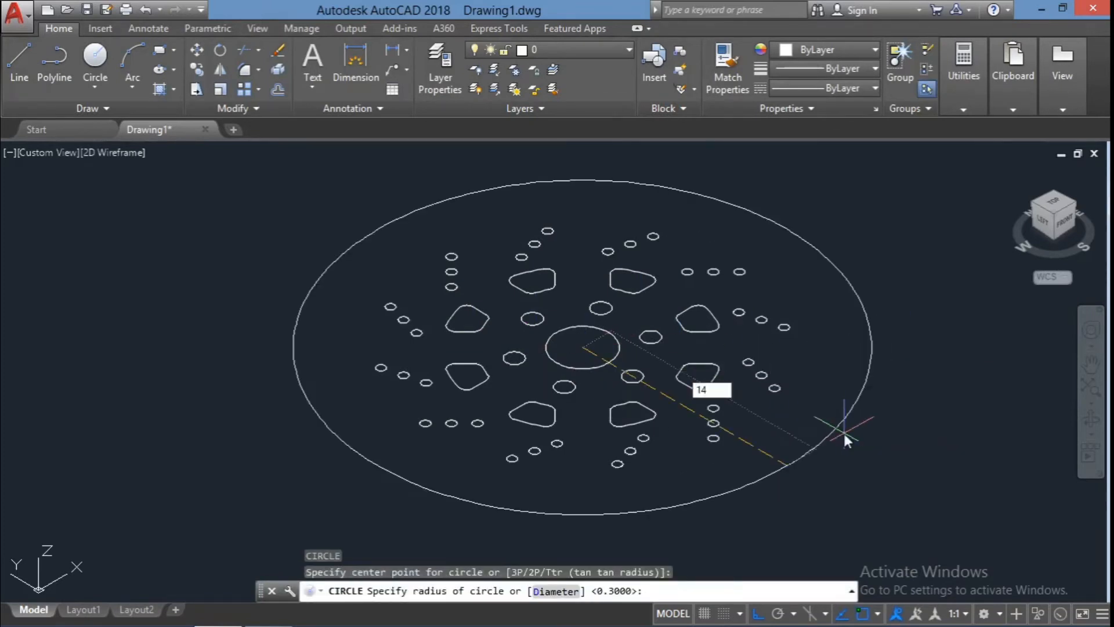
{"action": "key", "text": "Return"}
{"action": "key", "text": "Escape"}
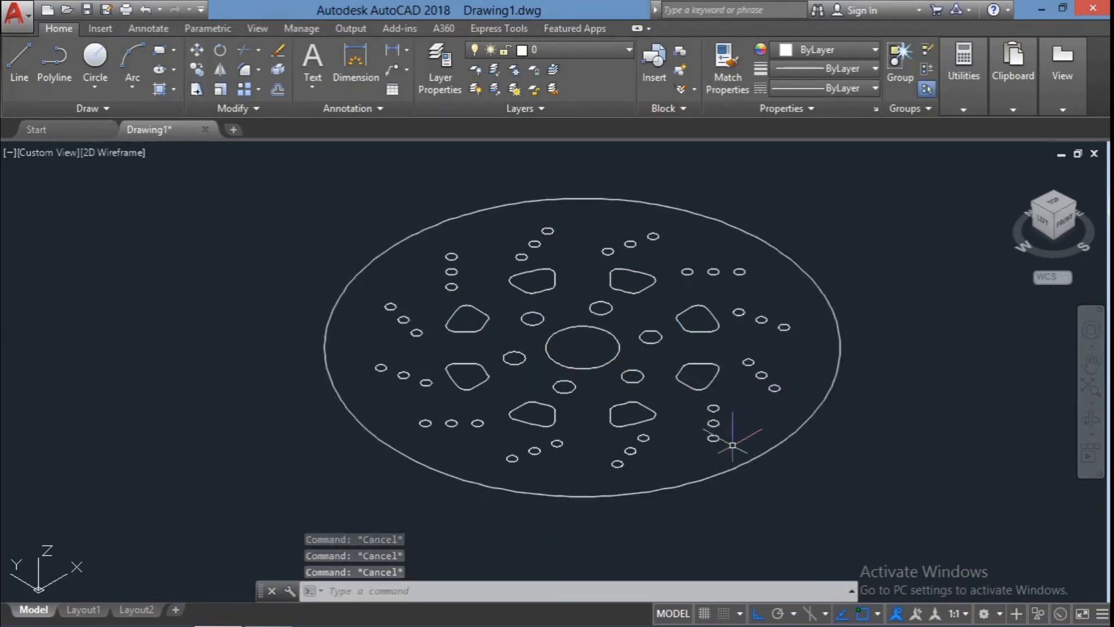
Create region boundaries for the hub, the six round holes, the eight rounded openings and the small rim holes.
{"action": "type", "text": "bo"}
{"action": "key", "text": "Return"}
{"action": "left_click", "coordinate": [568, 241]}
{"action": "left_click", "coordinate": [573, 254]}
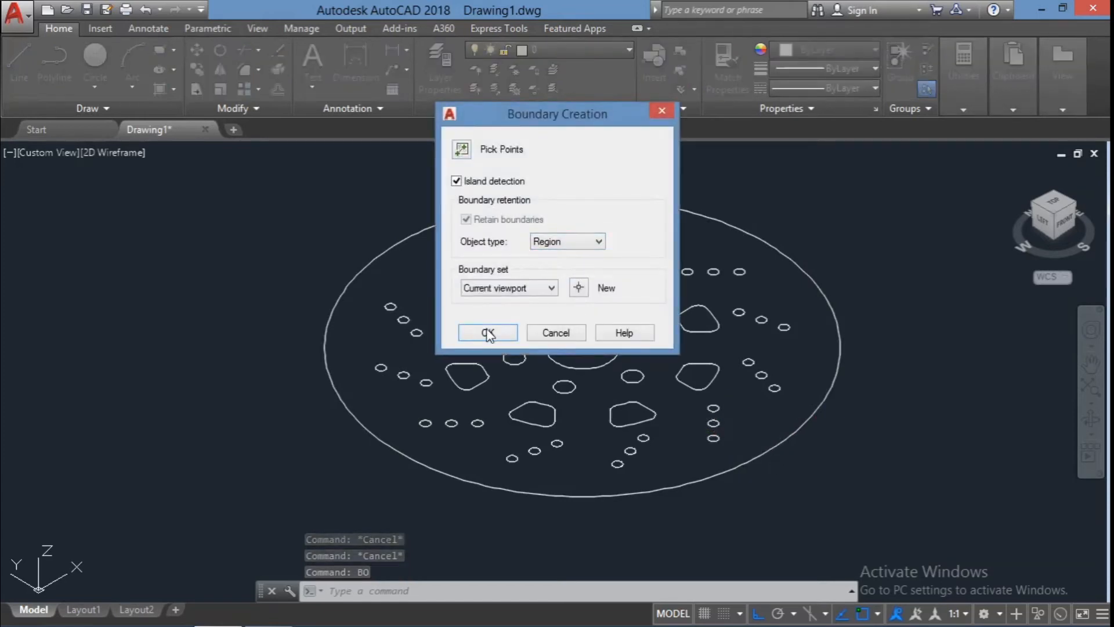
{"action": "left_click", "coordinate": [487, 332]}
{"action": "left_click", "coordinate": [497, 344]}
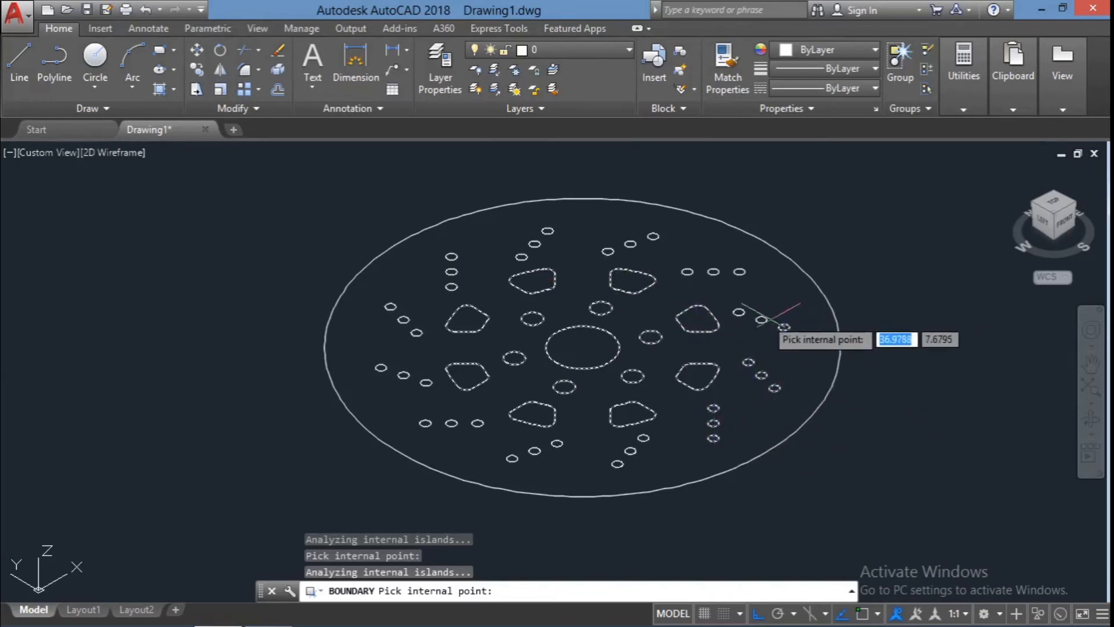
{"action": "left_click", "coordinate": [740, 310]}
{"action": "left_click", "coordinate": [739, 272]}
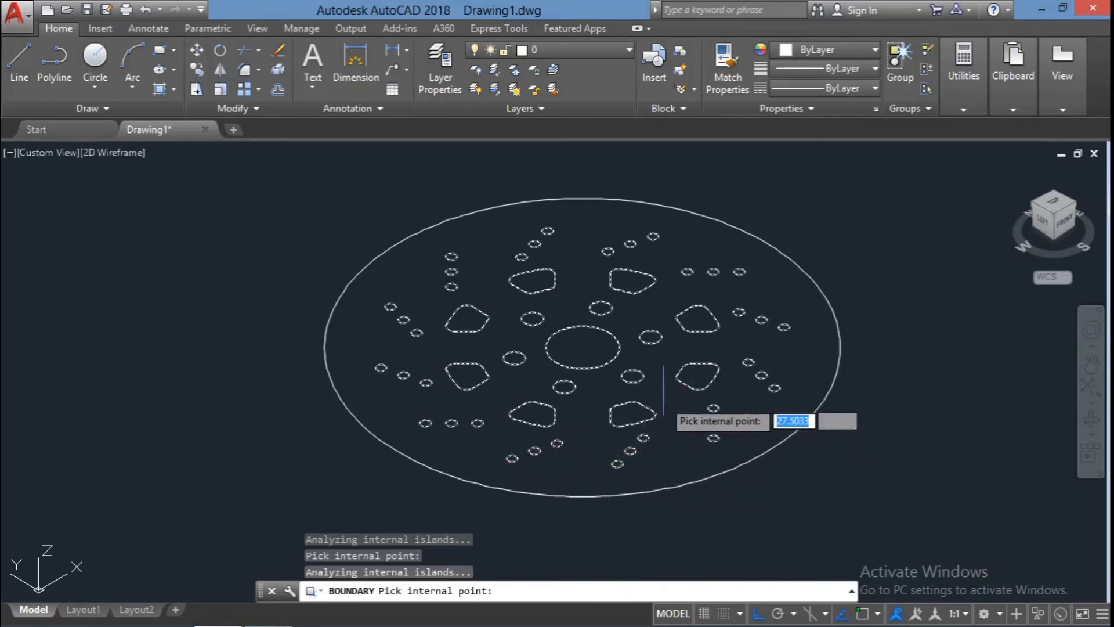
{"action": "key", "text": "Return"}
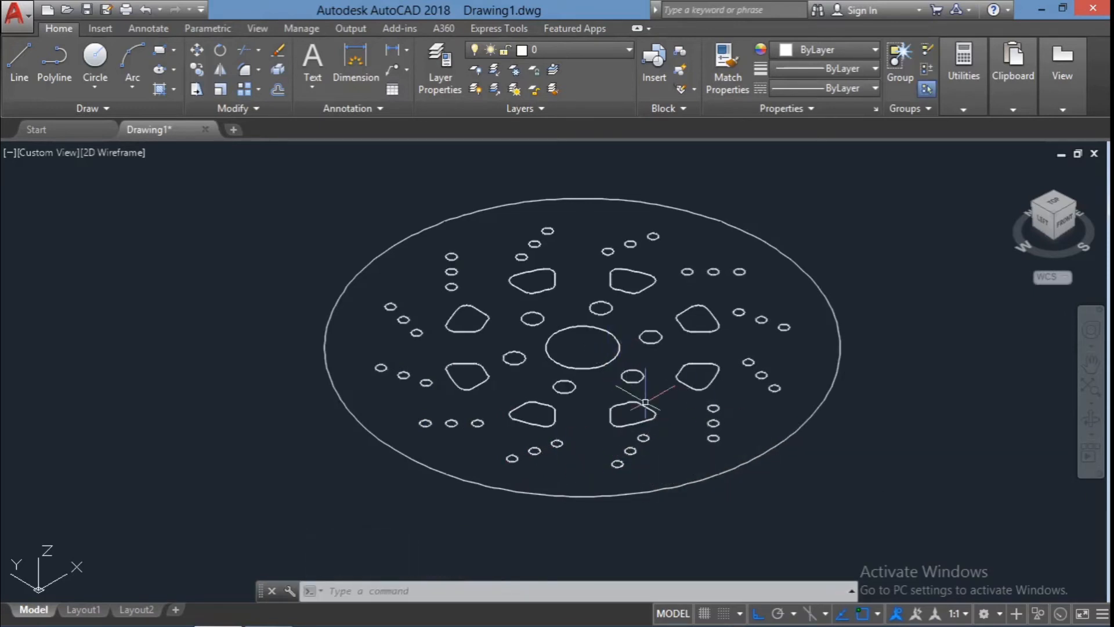
{"action": "key", "text": "Return"}
{"action": "left_click", "coordinate": [494, 332]}
{"action": "left_click", "coordinate": [685, 451]}
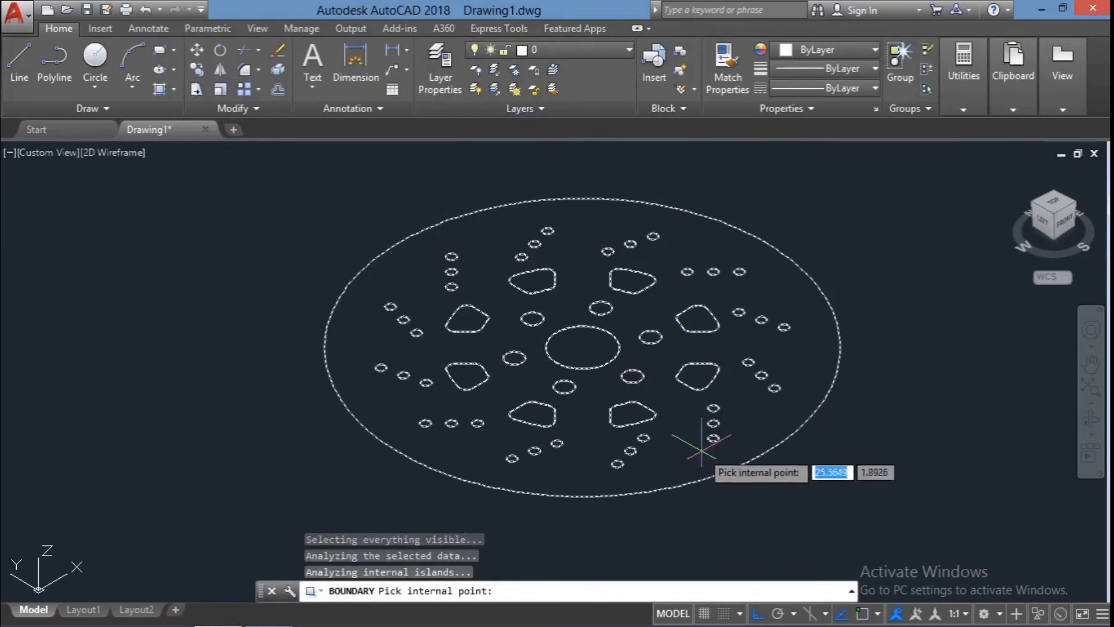
{"action": "key", "text": "Escape"}
{"action": "left_click", "coordinate": [763, 449]}
{"action": "left_click", "coordinate": [444, 235]}
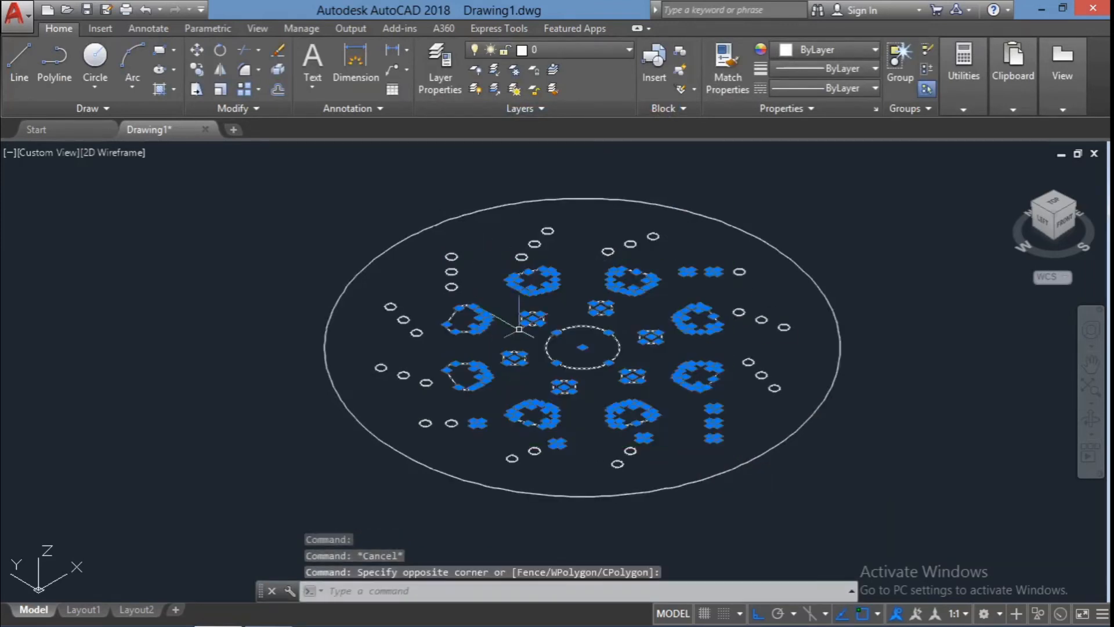
{"action": "key", "text": "Escape"}
{"action": "key", "text": "Escape"}
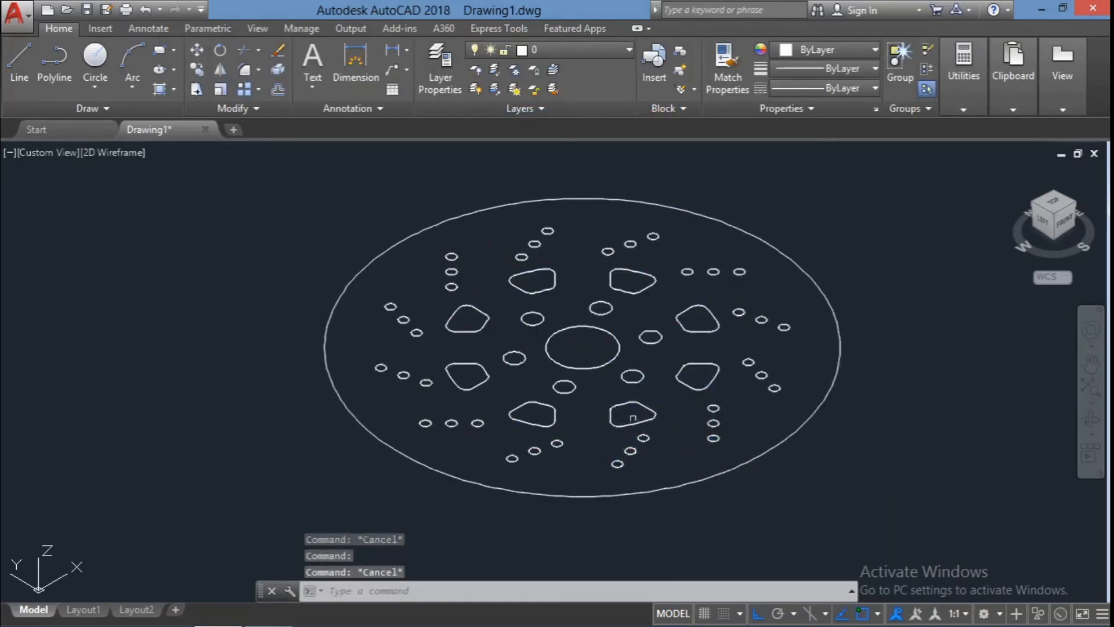
{"action": "key", "text": "Escape"}
Create region boundaries inside the eight rounded openings.
{"action": "type", "text": "bo"}
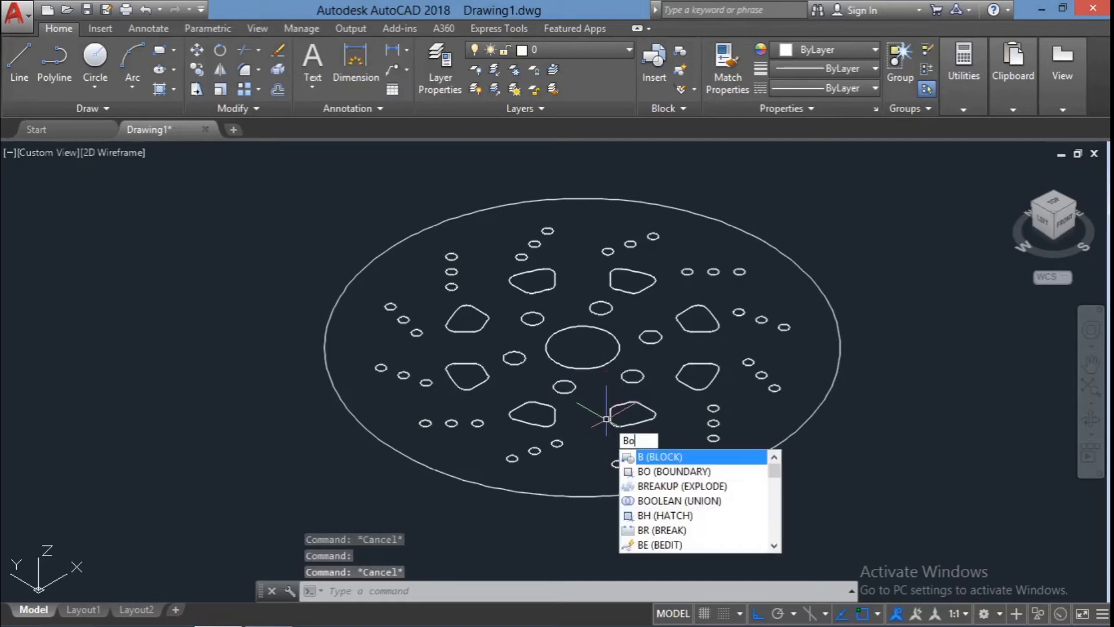
{"action": "key", "text": "Return"}
{"action": "left_click", "coordinate": [458, 149]}
{"action": "left_click", "coordinate": [633, 413]}
{"action": "left_click", "coordinate": [697, 375]}
{"action": "left_click", "coordinate": [697, 319]}
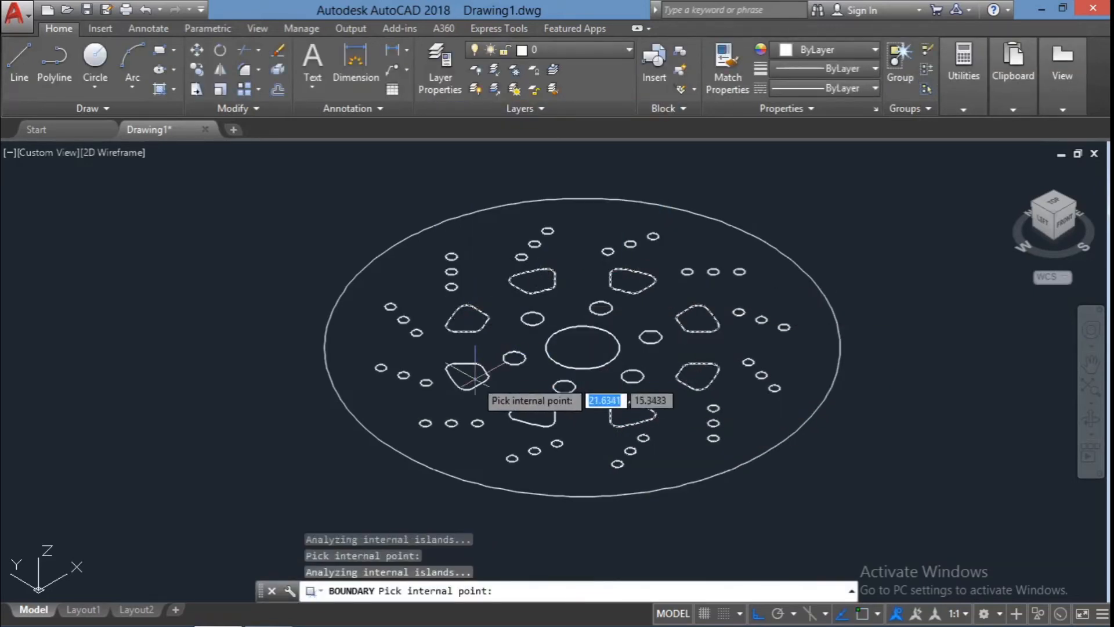
{"action": "key", "text": "Return"}
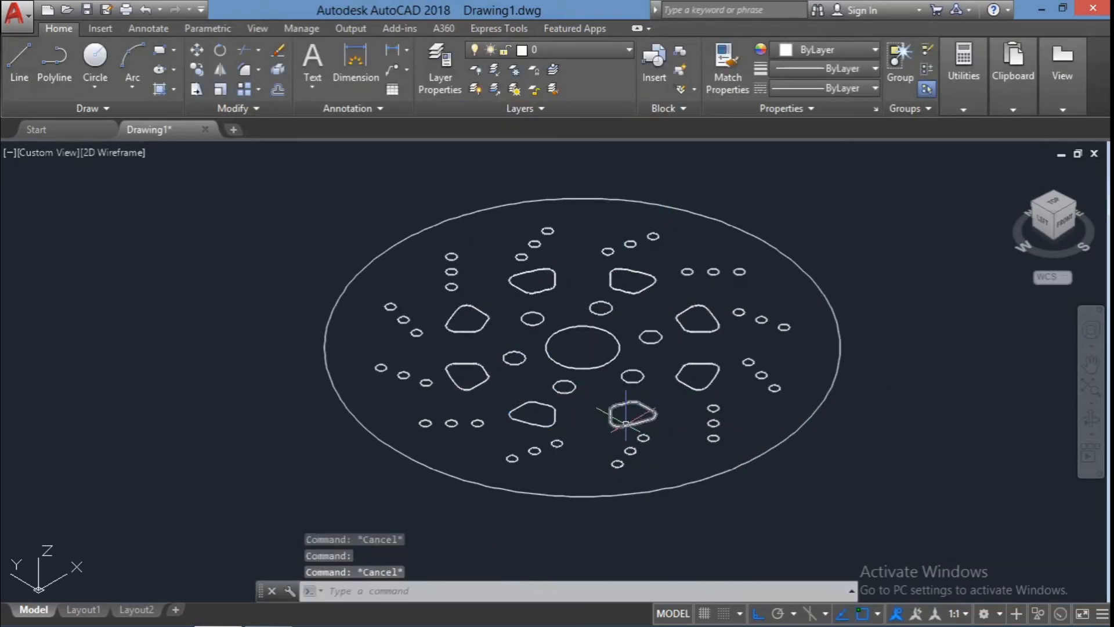
{"action": "type", "text": "ex"}
{"action": "key", "text": "Return"}
{"action": "key", "text": "Escape"}
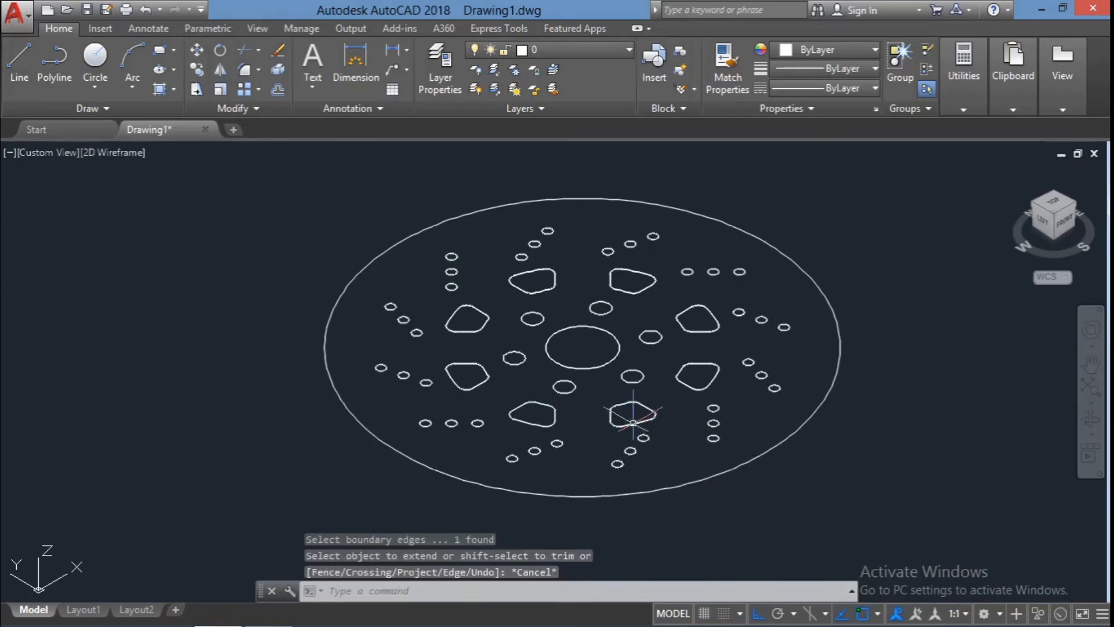
{"action": "type", "text": "ext"}
{"action": "key", "text": "Return"}
{"action": "key", "text": "Return"}
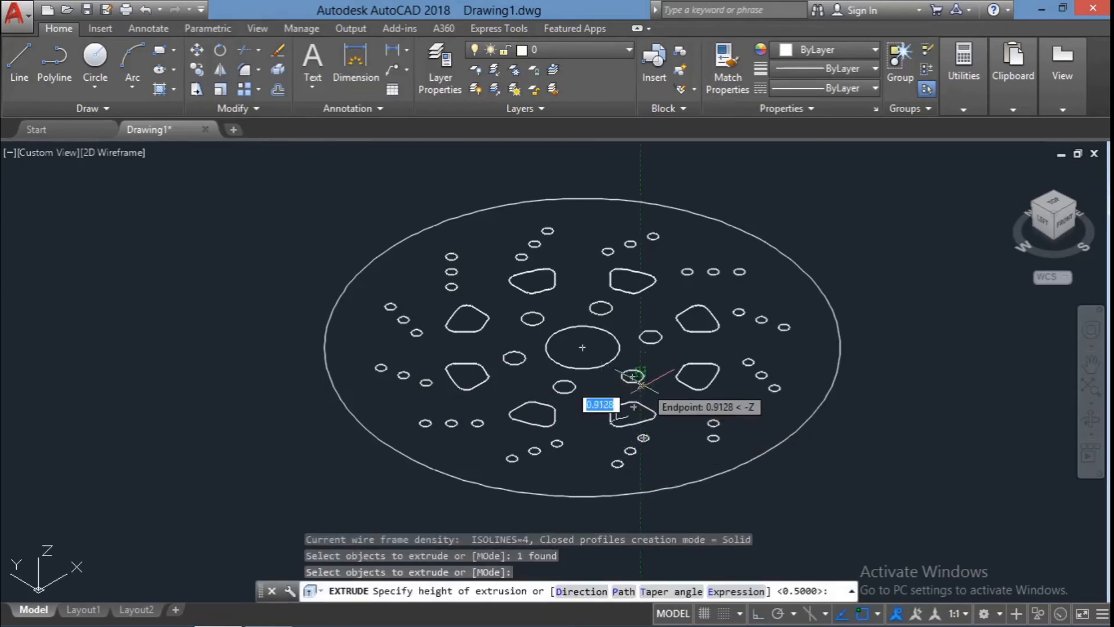
{"action": "key", "text": "Escape"}
{"action": "key", "text": "Escape"}
Move the outer circle by its centre to empty space clear of the hole pattern.
{"action": "left_click", "coordinate": [687, 483]}
{"action": "type", "text": "m"}
{"action": "key", "text": "Return"}
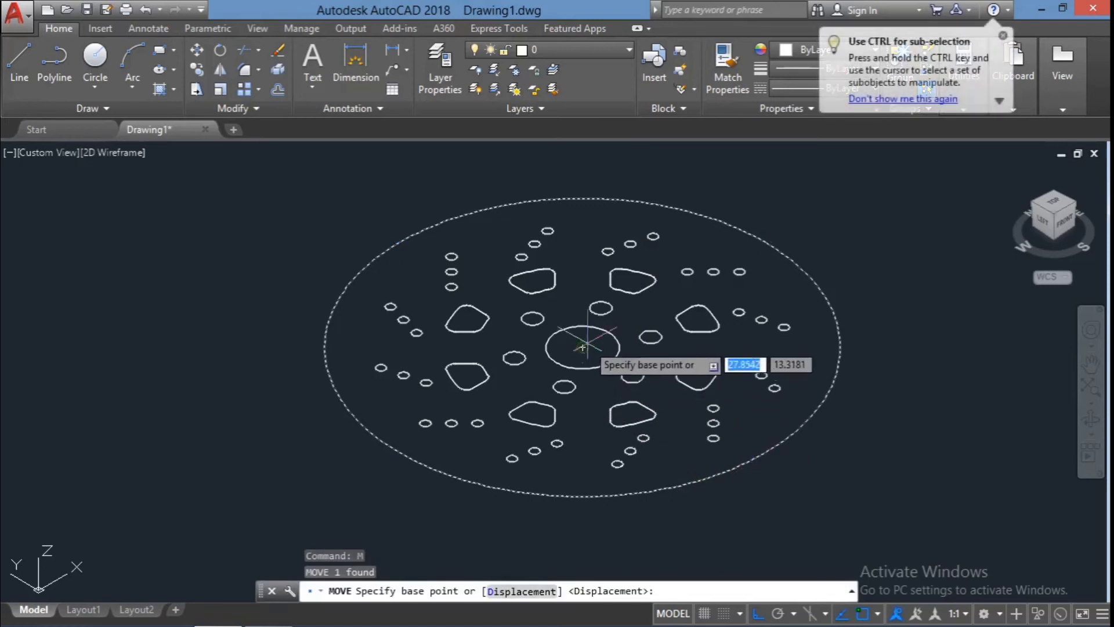
{"action": "left_click", "coordinate": [582, 347]}
{"action": "scroll", "coordinate": [293, 323], "scroll_direction": "down", "scroll_amount": 3}
{"action": "key", "text": "Escape"}
Create a region boundary from the inside of the relocated outer circle.
{"action": "type", "text": "b"}
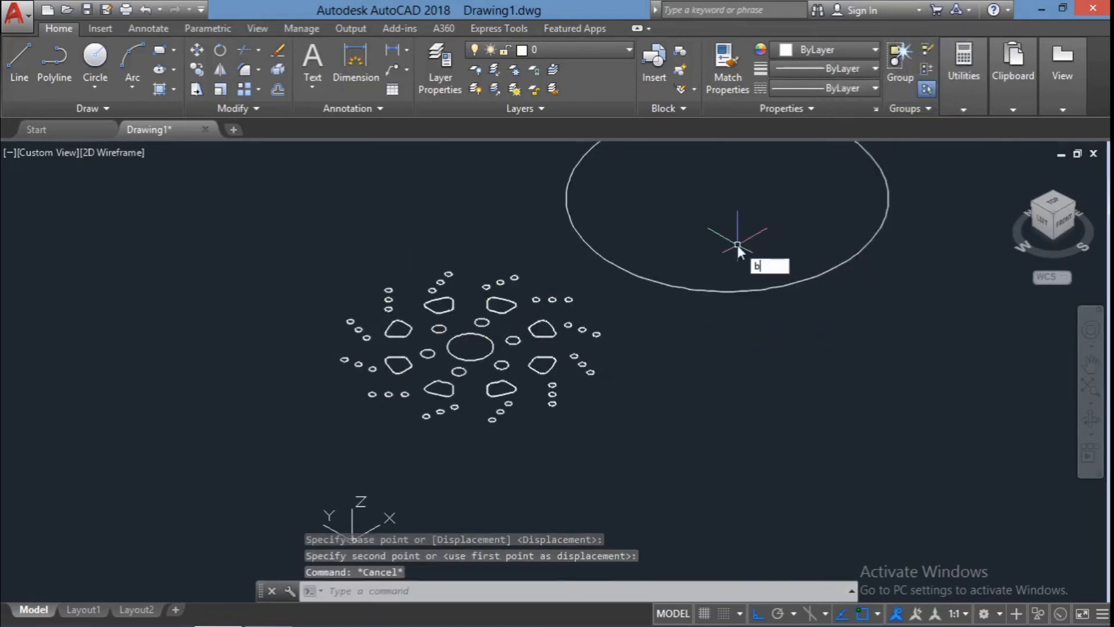
{"action": "type", "text": "o"}
{"action": "key", "text": "Return"}
{"action": "left_click", "coordinate": [493, 330]}
{"action": "left_click", "coordinate": [773, 259]}
{"action": "key", "text": "Return"}
Move the outer-circle region by its centre to a free area and erase the original circle left behind.
{"action": "left_click", "coordinate": [787, 283]}
{"action": "type", "text": "m"}
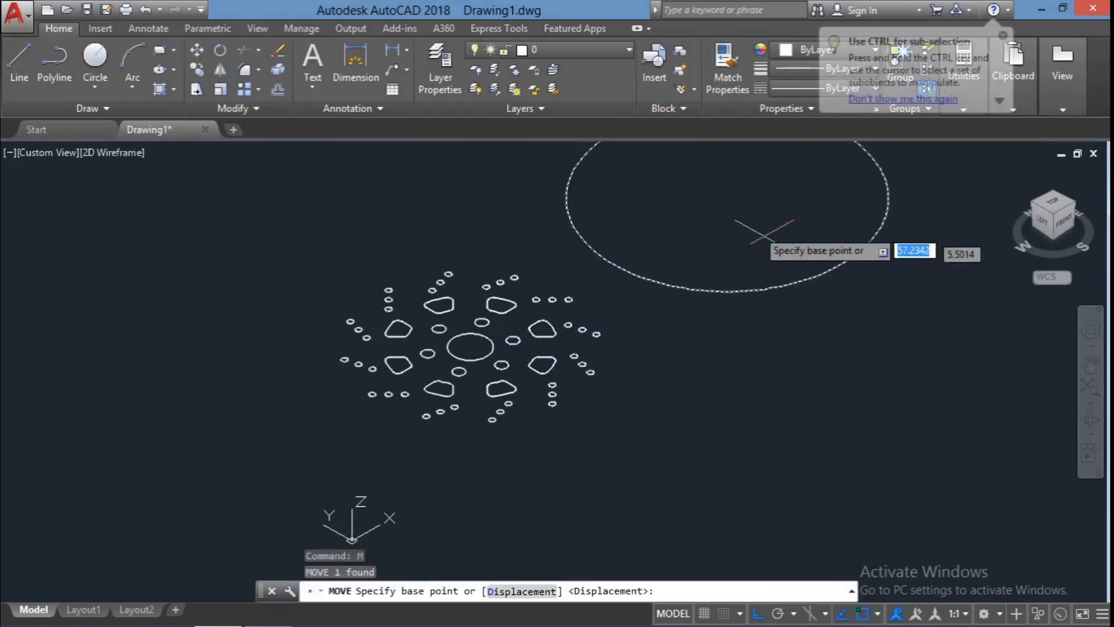
{"action": "left_click", "coordinate": [728, 199]}
{"action": "left_click", "coordinate": [861, 468]}
{"action": "key", "text": "Escape"}
{"action": "left_click", "coordinate": [851, 307]}
{"action": "left_click", "coordinate": [809, 261]}
{"action": "key", "text": "Delete"}
Move the hub, holes and openings together by the hub centre, farther away from the outer-circle region.
{"action": "scroll", "coordinate": [471, 375], "scroll_direction": "up", "scroll_amount": 2}
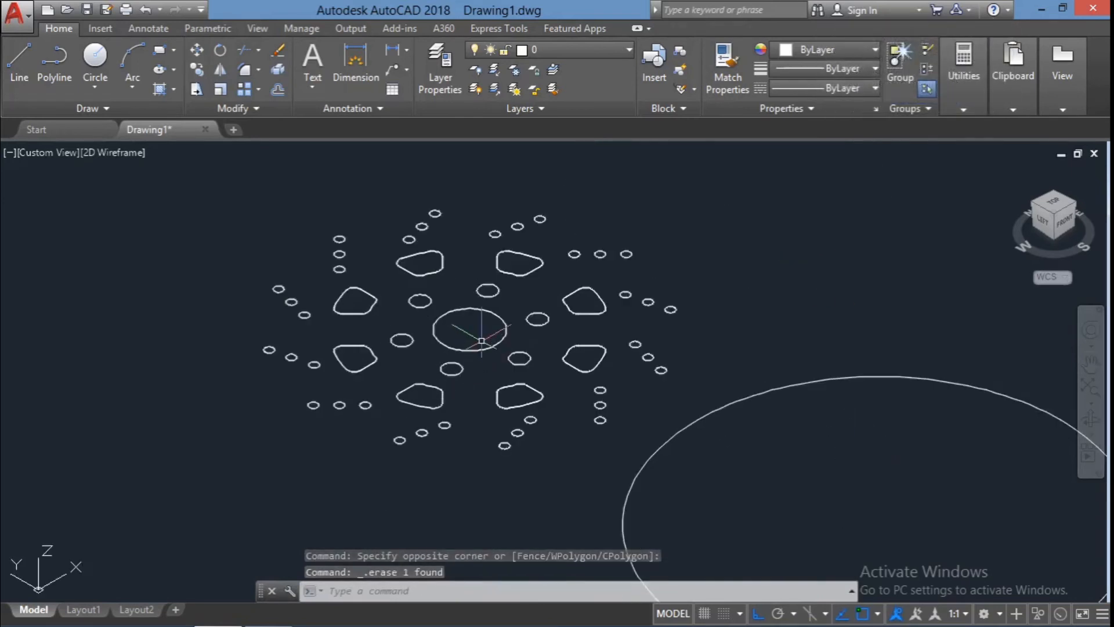
{"action": "left_click", "coordinate": [560, 464]}
{"action": "key", "text": "Escape"}
{"action": "left_click", "coordinate": [659, 430]}
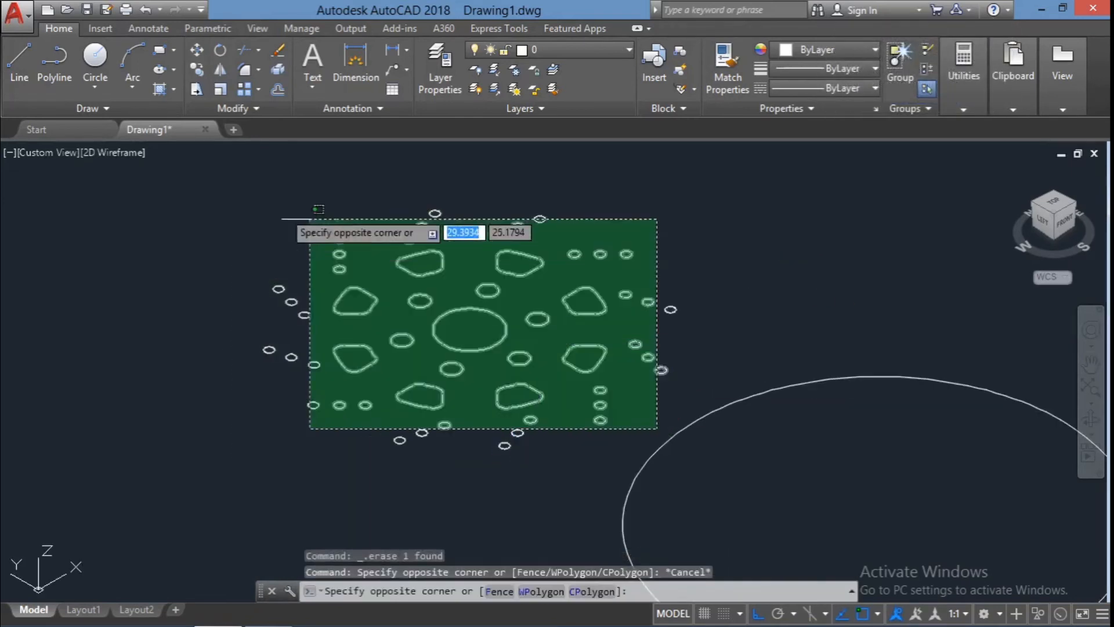
{"action": "left_click", "coordinate": [241, 205]}
{"action": "type", "text": "m"}
{"action": "key", "text": "Return"}
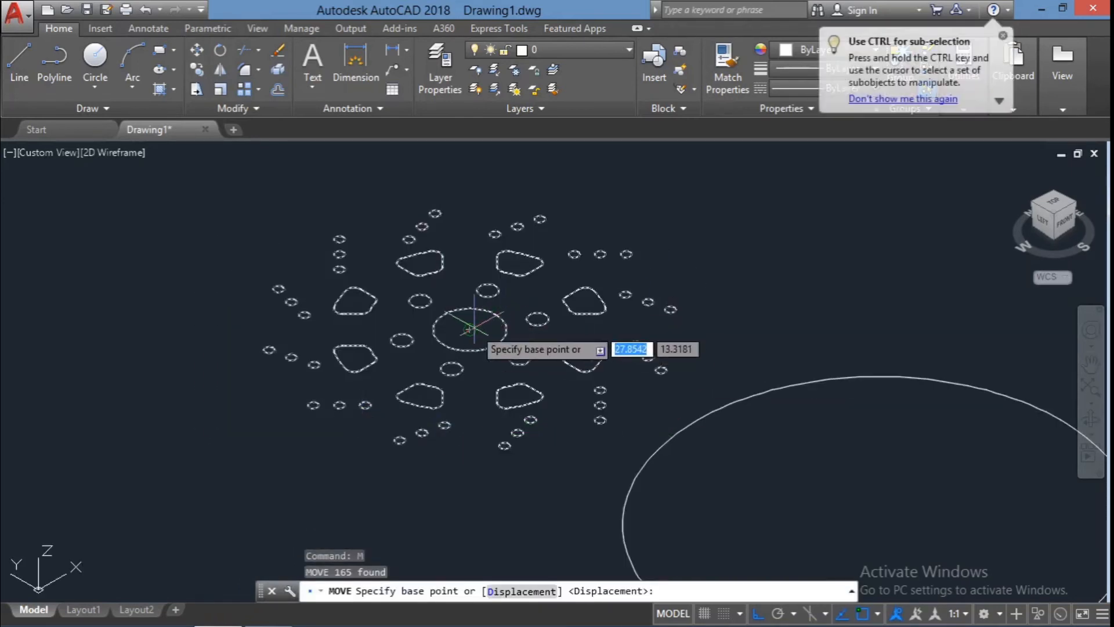
{"action": "left_click", "coordinate": [464, 330]}
{"action": "scroll", "coordinate": [914, 255], "scroll_direction": "down", "scroll_amount": 2}
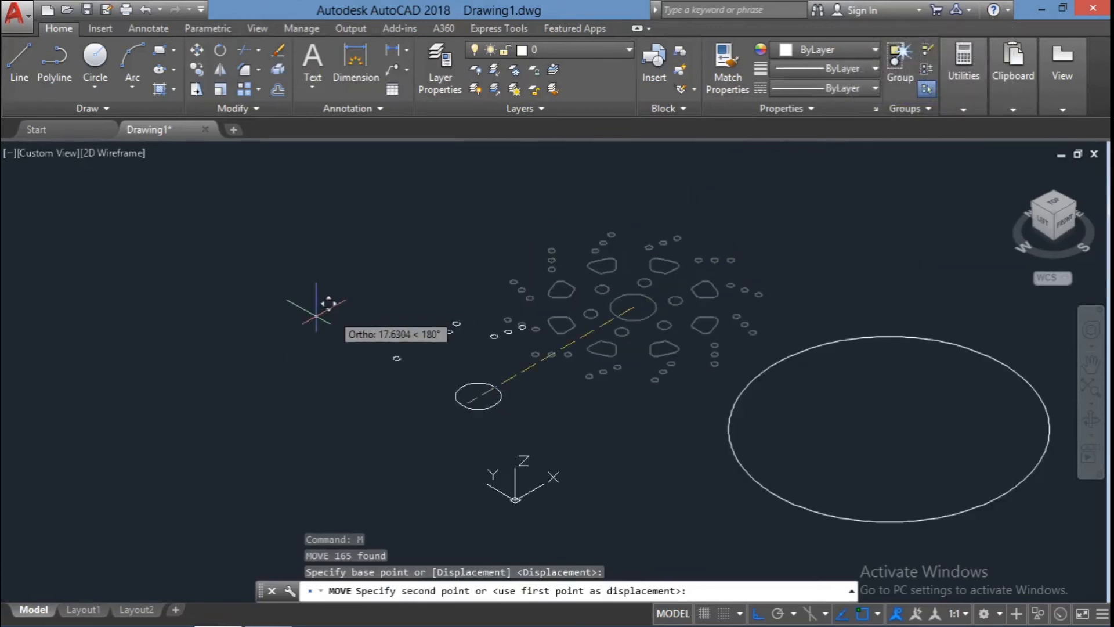
{"action": "left_click", "coordinate": [377, 453]}
{"action": "key", "text": "Escape"}
{"action": "key", "text": "Escape"}
{"action": "scroll", "coordinate": [390, 543], "scroll_direction": "up", "scroll_amount": 2}
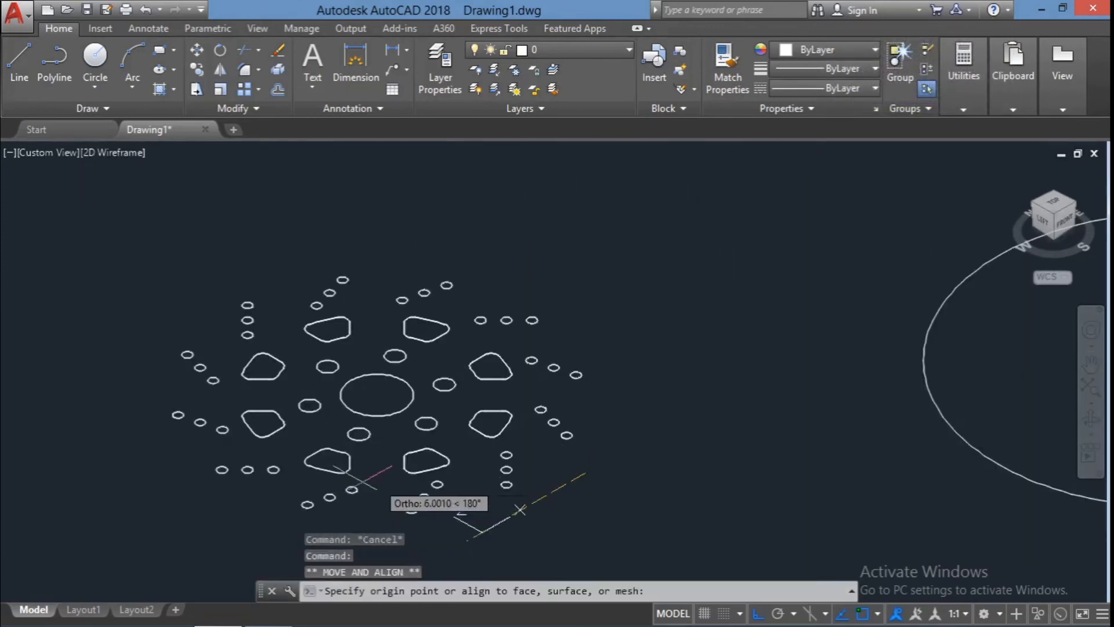
{"action": "key", "text": "Escape"}
{"action": "key", "text": "Escape"}
{"action": "key", "text": "Escape"}
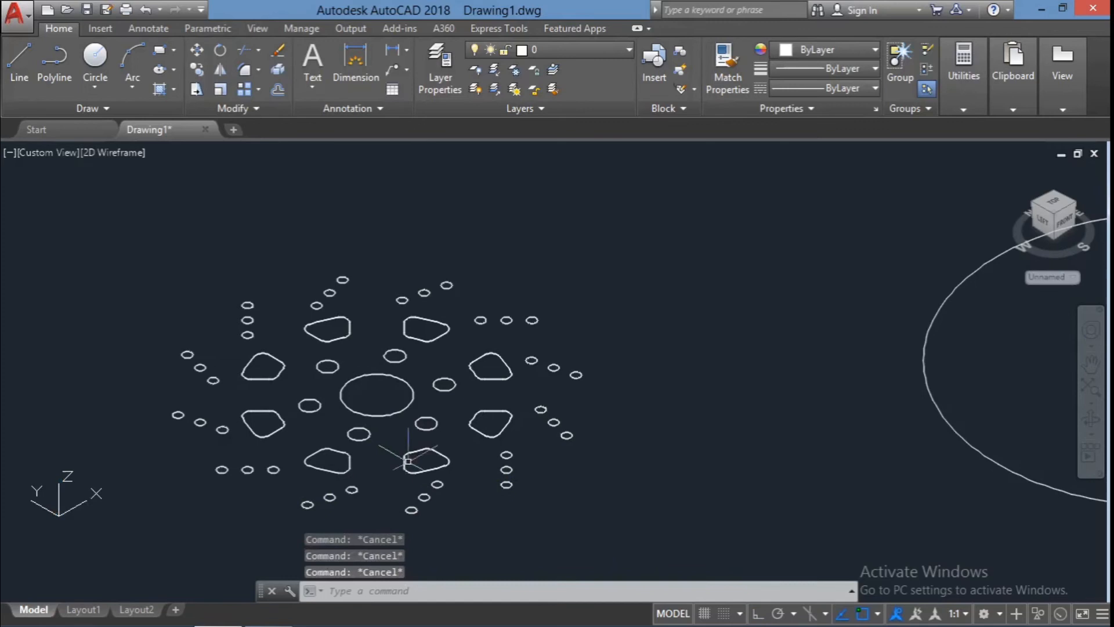
Extrude the hub, round holes, rounded openings and rim holes upward by 2.
{"action": "left_click", "coordinate": [585, 551]}
{"action": "left_click", "coordinate": [169, 243]}
{"action": "type", "text": "e"}
{"action": "key", "text": "Return"}
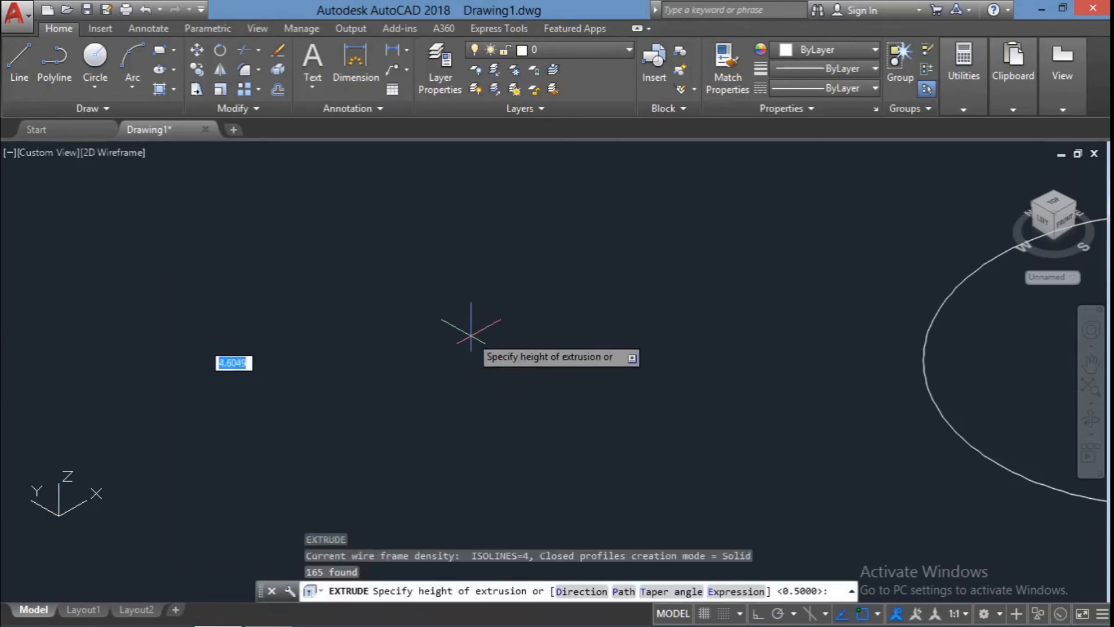
{"action": "type", "text": "2"}
{"action": "key", "text": "Return"}
{"action": "left_click", "coordinate": [657, 420]}
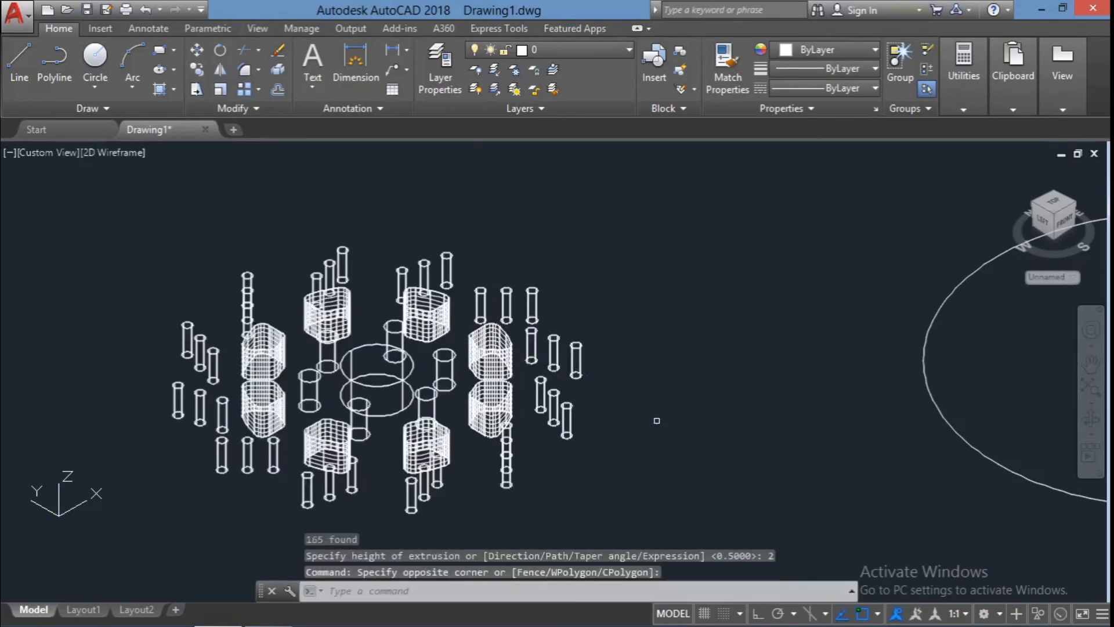
{"action": "key", "text": "Escape"}
{"action": "key", "text": "Escape"}
Switch the viewport to the Shaded visual style.
{"action": "left_click", "coordinate": [113, 154]}
{"action": "left_click", "coordinate": [155, 266]}
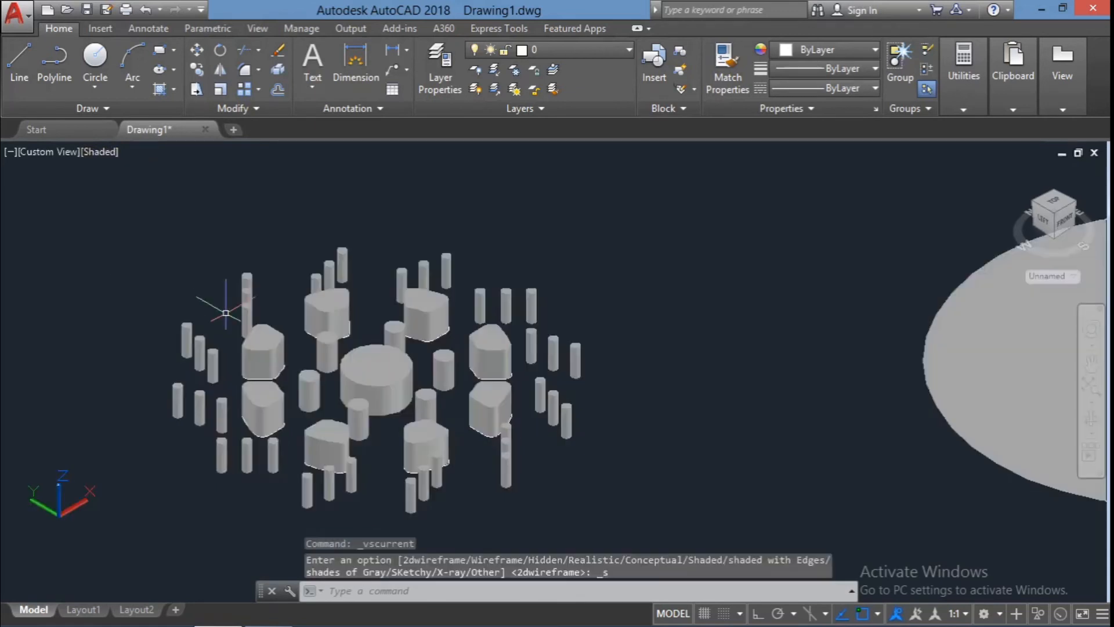
Erase one of the rounded-opening solids at the front of the extruded group.
{"action": "left_click", "coordinate": [324, 450]}
{"action": "key", "text": "Delete"}
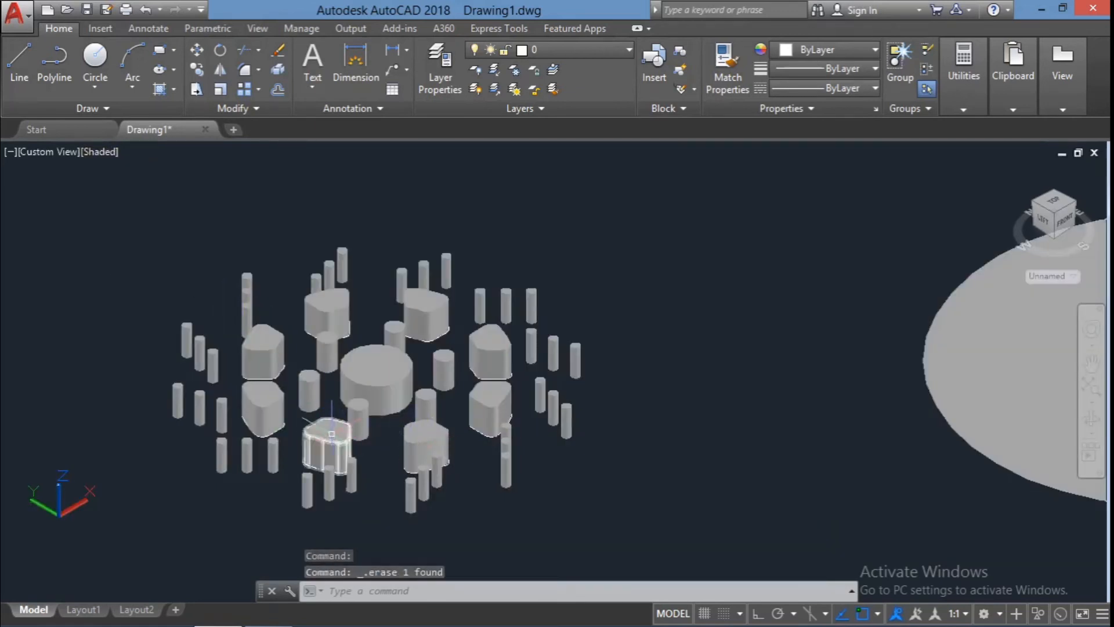
Extrude the outer-circle region upward by 0.5 to form the disc.
{"action": "scroll", "coordinate": [597, 427], "scroll_direction": "down", "scroll_amount": 2}
{"action": "left_click", "coordinate": [915, 424]}
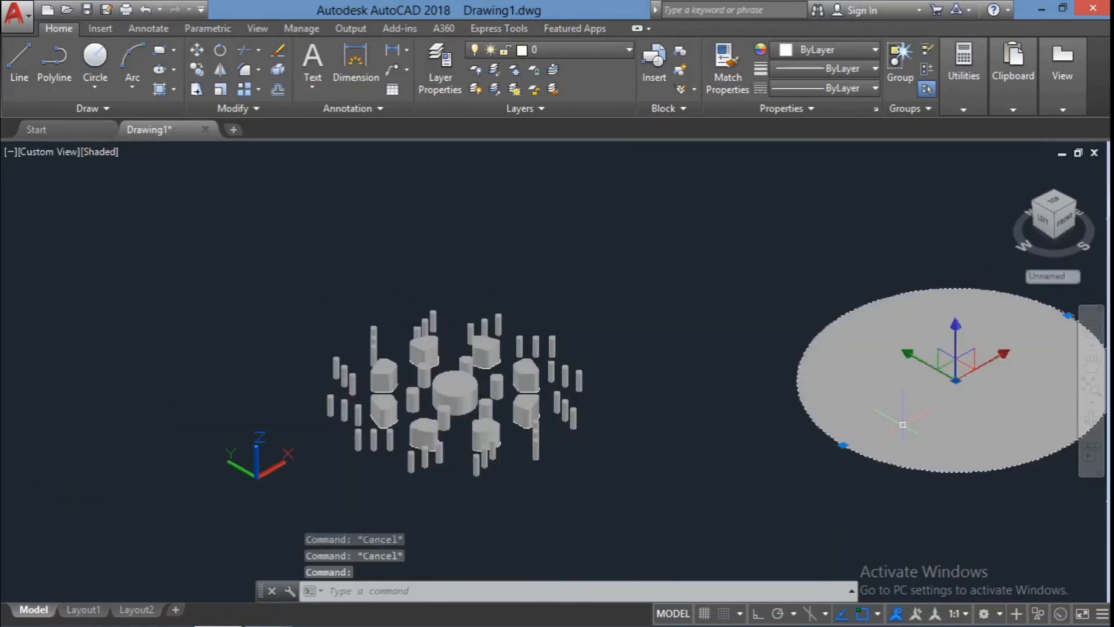
{"action": "type", "text": "ex"}
{"action": "key", "text": "Down"}
{"action": "key", "text": "Return"}
{"action": "type", "text": "0.5"}
{"action": "key", "text": "Return"}
{"action": "key", "text": "Escape"}
{"action": "key", "text": "Escape"}
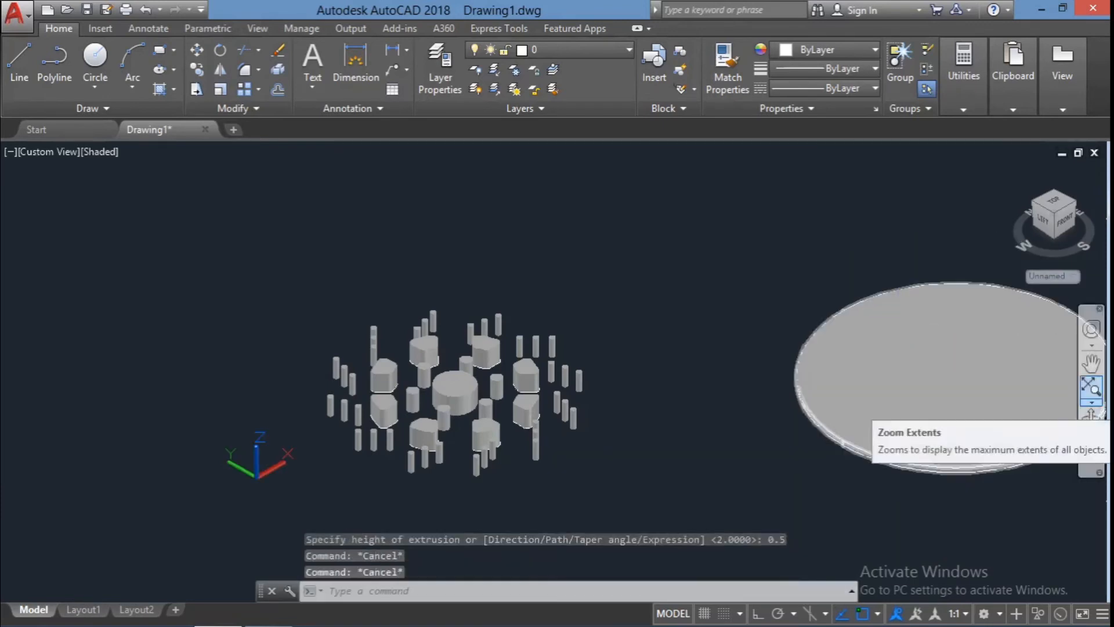
Select all hub, round-hole, rounded-opening and rim-hole solids and move them by the hub's base centre to the disc's centre.
{"action": "scroll", "coordinate": [751, 432], "scroll_direction": "up", "scroll_amount": 3}
{"action": "left_click", "coordinate": [443, 432]}
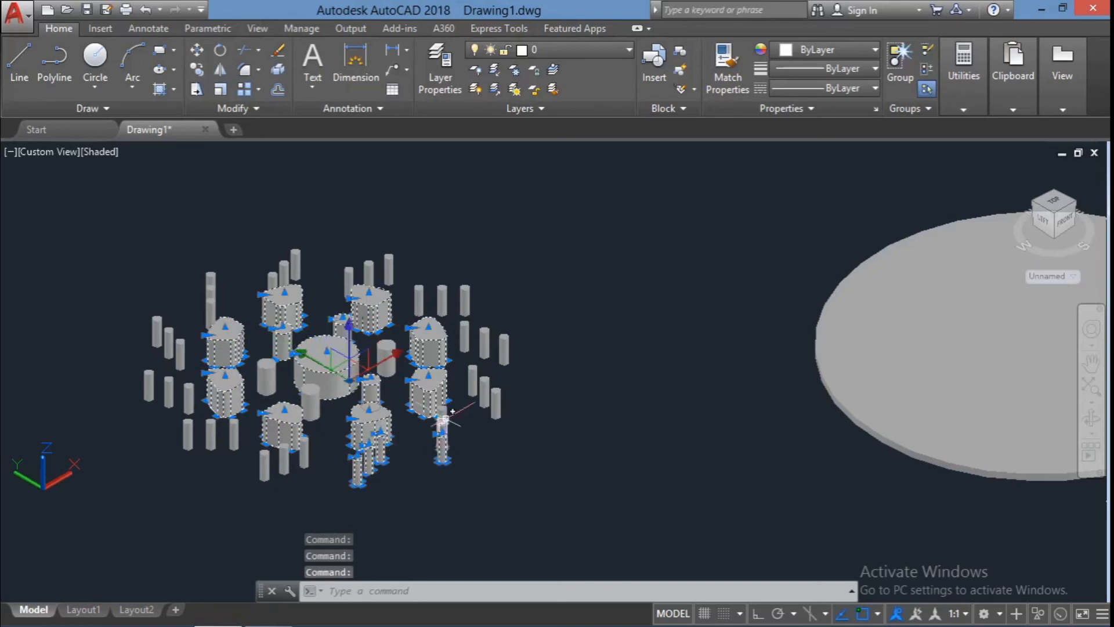
{"action": "left_click", "coordinate": [537, 342]}
{"action": "left_click", "coordinate": [464, 316]}
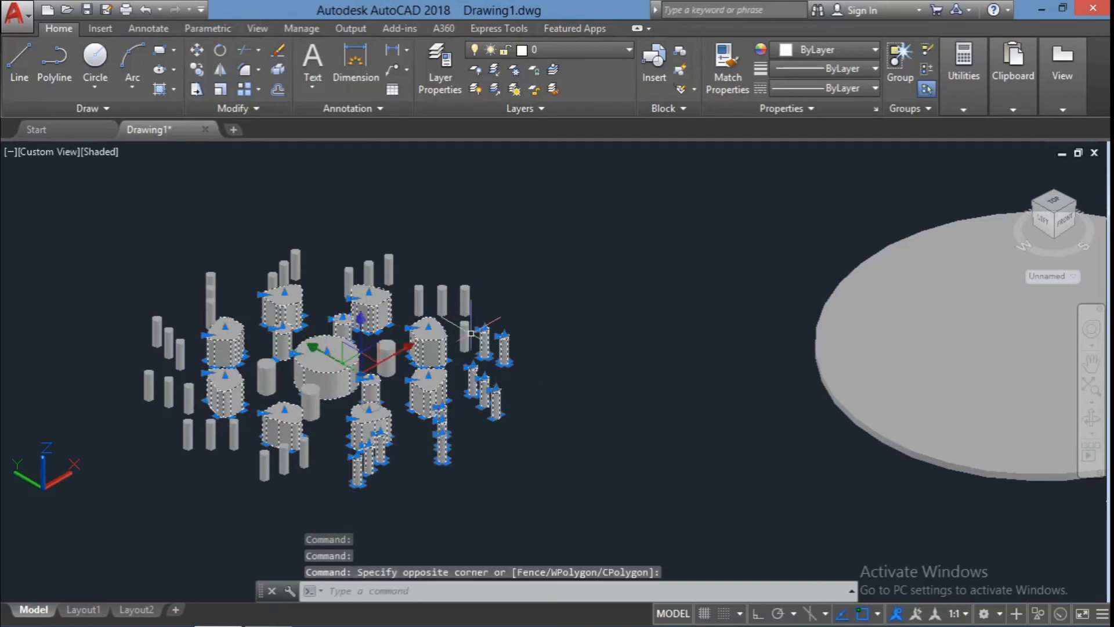
{"action": "left_click", "coordinate": [488, 289]}
{"action": "left_click", "coordinate": [400, 253]}
{"action": "left_click", "coordinate": [400, 250]}
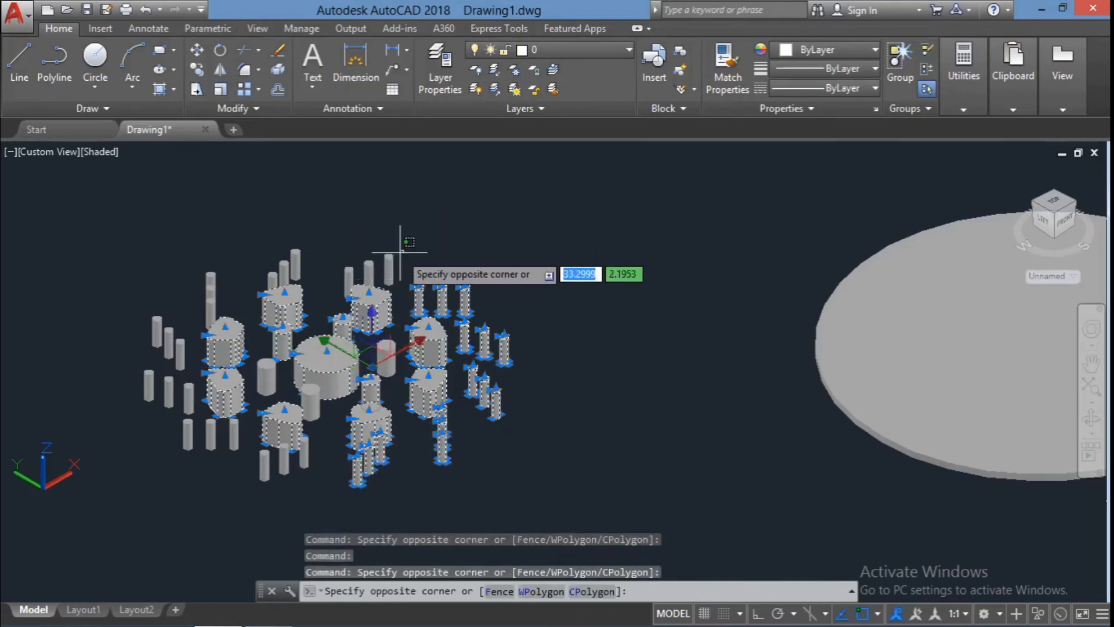
{"action": "left_click", "coordinate": [301, 266]}
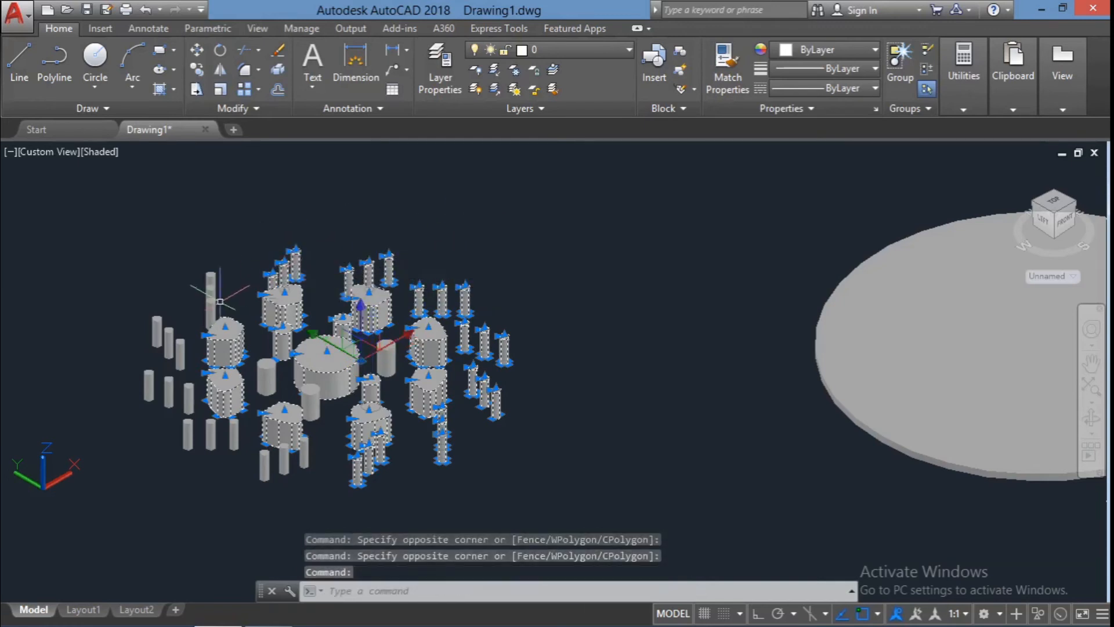
{"action": "left_click", "coordinate": [211, 286]}
{"action": "left_click", "coordinate": [191, 341]}
{"action": "left_click", "coordinate": [142, 311]}
{"action": "left_click", "coordinate": [196, 390]}
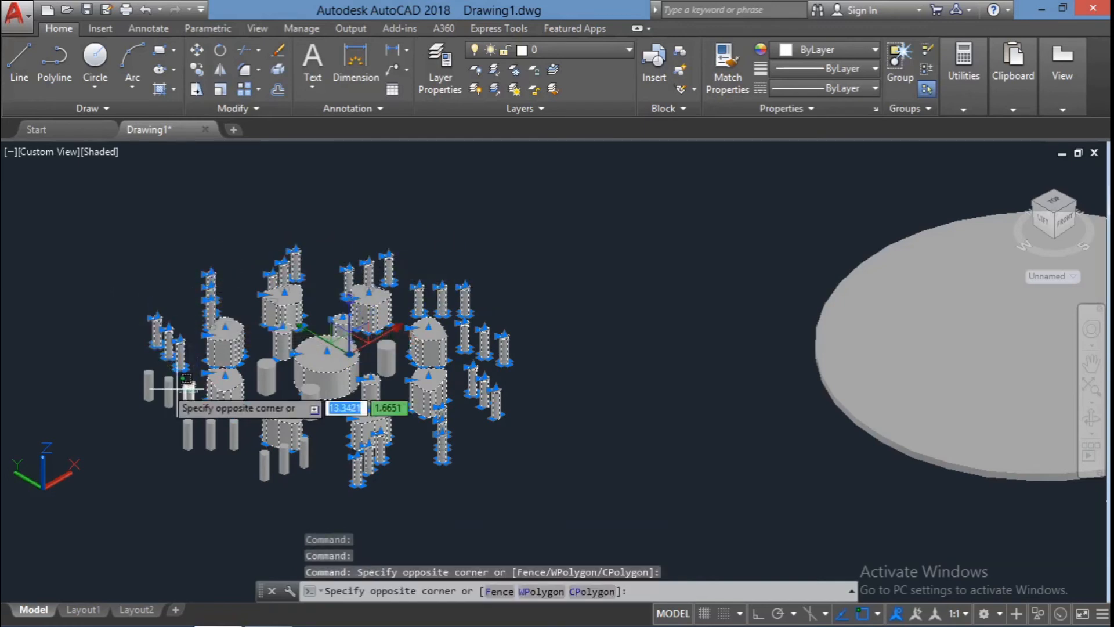
{"action": "left_click", "coordinate": [134, 381]}
{"action": "left_click", "coordinate": [251, 432]}
{"action": "left_click", "coordinate": [188, 428]}
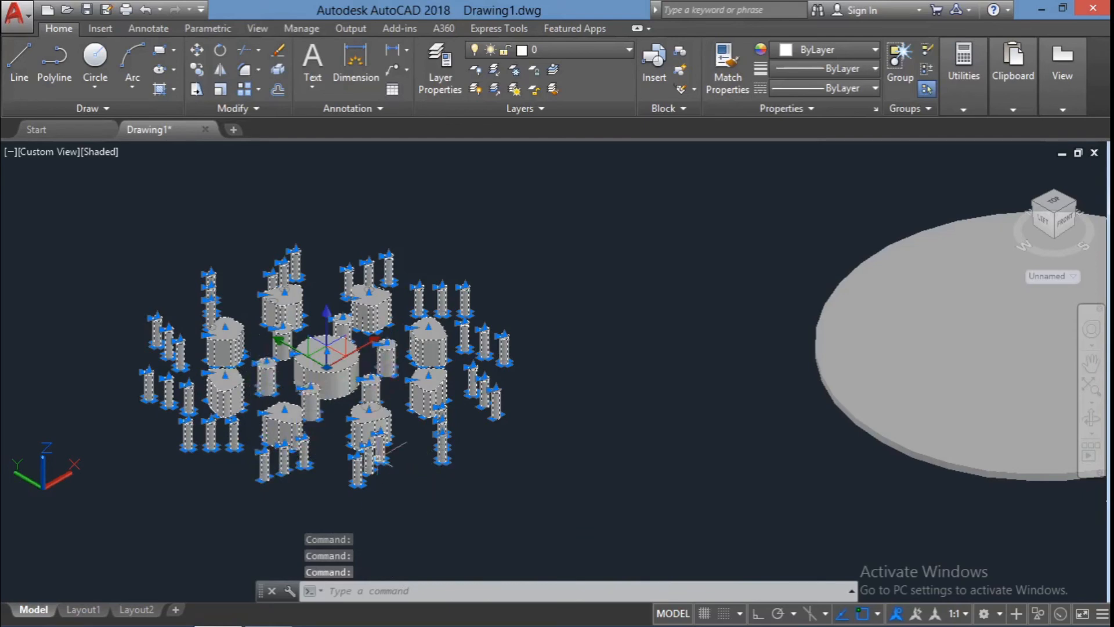
{"action": "type", "text": "M"}
{"action": "key", "text": "Return"}
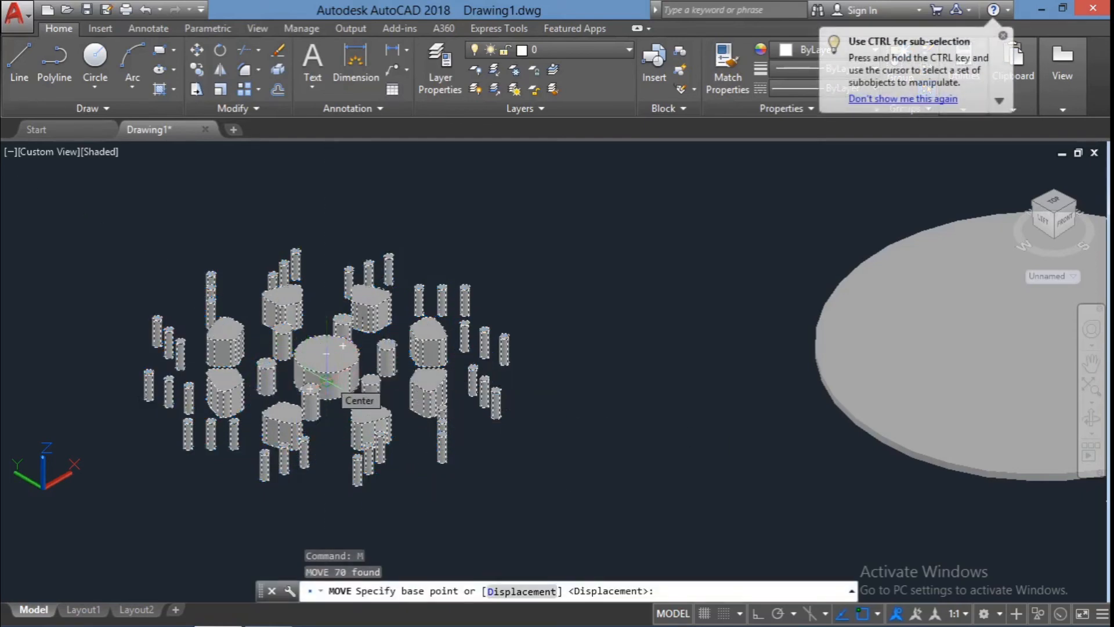
{"action": "left_click", "coordinate": [326, 380]}
{"action": "scroll", "coordinate": [766, 371], "scroll_direction": "up", "scroll_amount": 3}
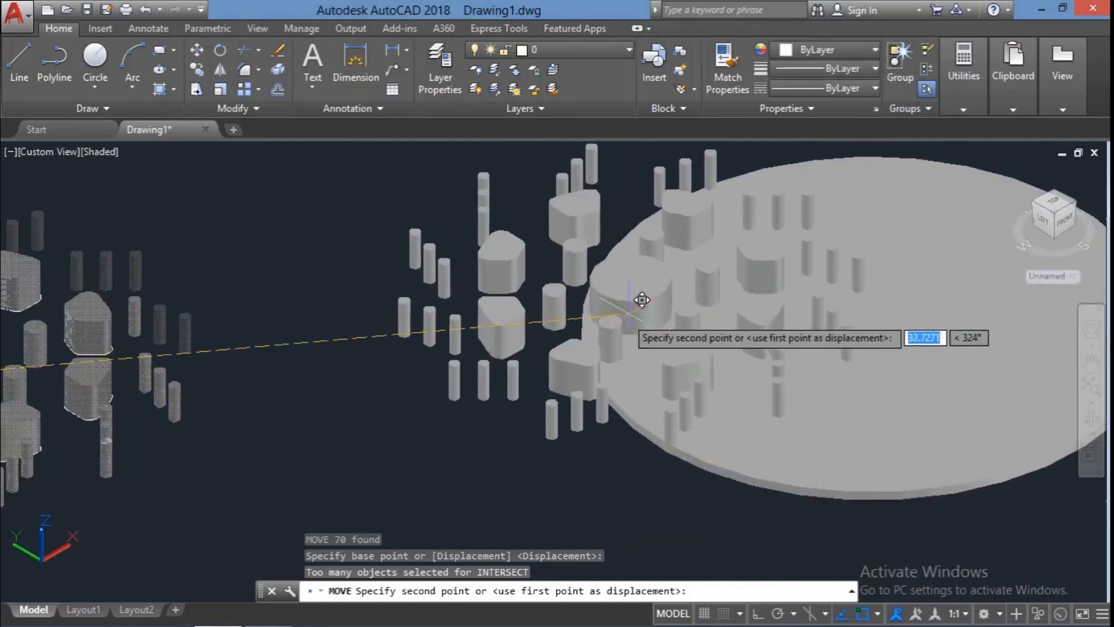
{"action": "left_click", "coordinate": [872, 331]}
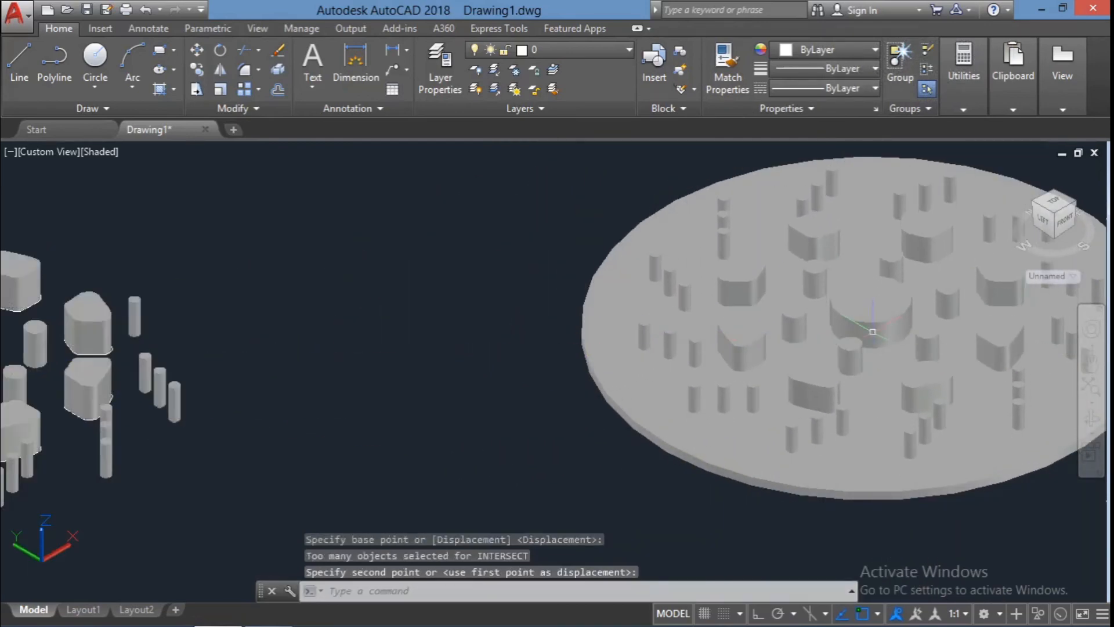
{"action": "key", "text": "Escape"}
{"action": "key", "text": "Escape"}
Examine from several angles how the hub, opening and hole solids sit in the disc.
{"action": "middle_click_drag", "start_coordinate": [841, 517], "coordinate": [1052, 398], "text": "shift"}
{"action": "left_click", "coordinate": [1012, 170]}
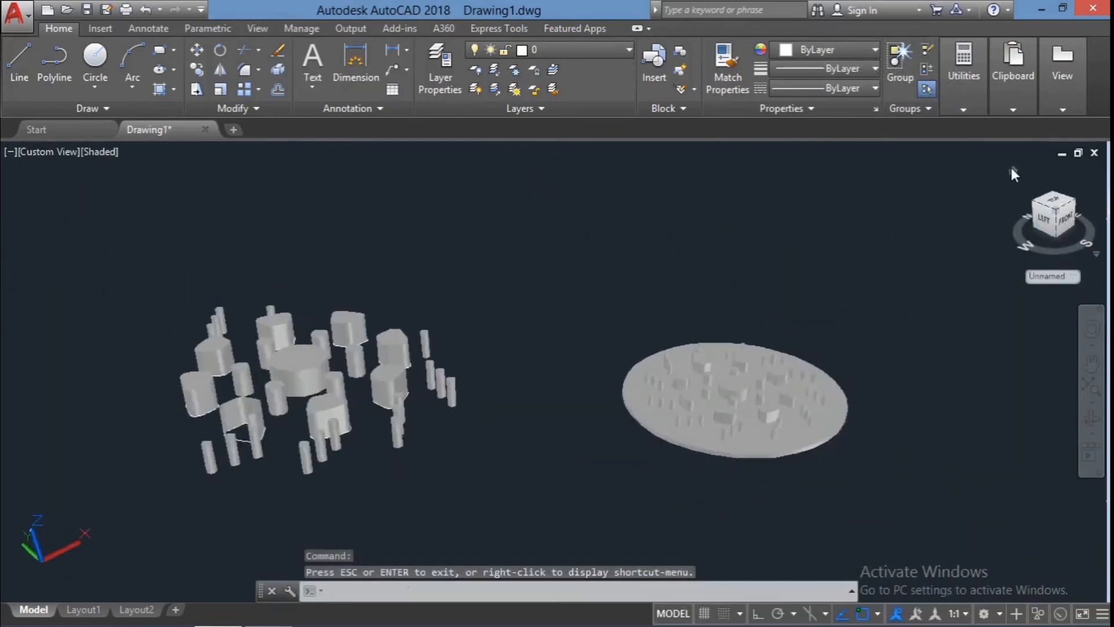
{"action": "middle_click_drag", "start_coordinate": [890, 341], "coordinate": [578, 399], "text": "shift"}
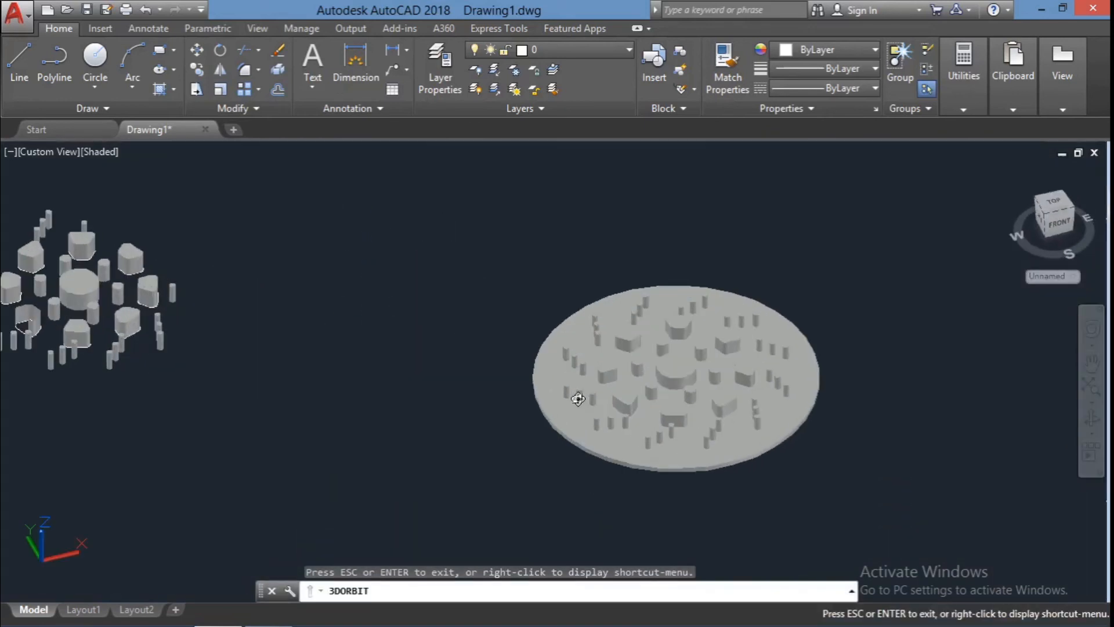
{"action": "scroll", "coordinate": [575, 400], "scroll_direction": "up", "scroll_amount": 1}
{"action": "key", "text": "Escape"}
{"action": "key", "text": "Escape"}
{"action": "key", "text": "Escape"}
{"action": "scroll", "coordinate": [606, 371], "scroll_direction": "down", "scroll_amount": 1}
{"action": "scroll", "coordinate": [634, 399], "scroll_direction": "up", "scroll_amount": 2}
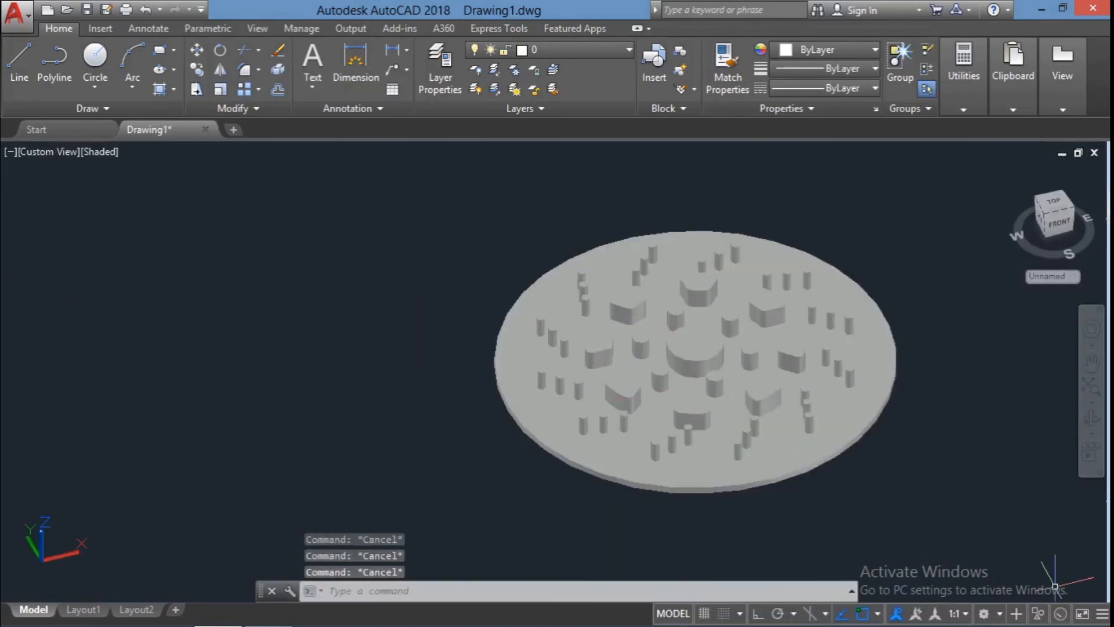
Subtract the hub, the round-hole solids and the rounded-opening solids from the disc.
{"action": "left_click", "coordinate": [925, 519]}
{"action": "type", "text": "SUBTRACT"}
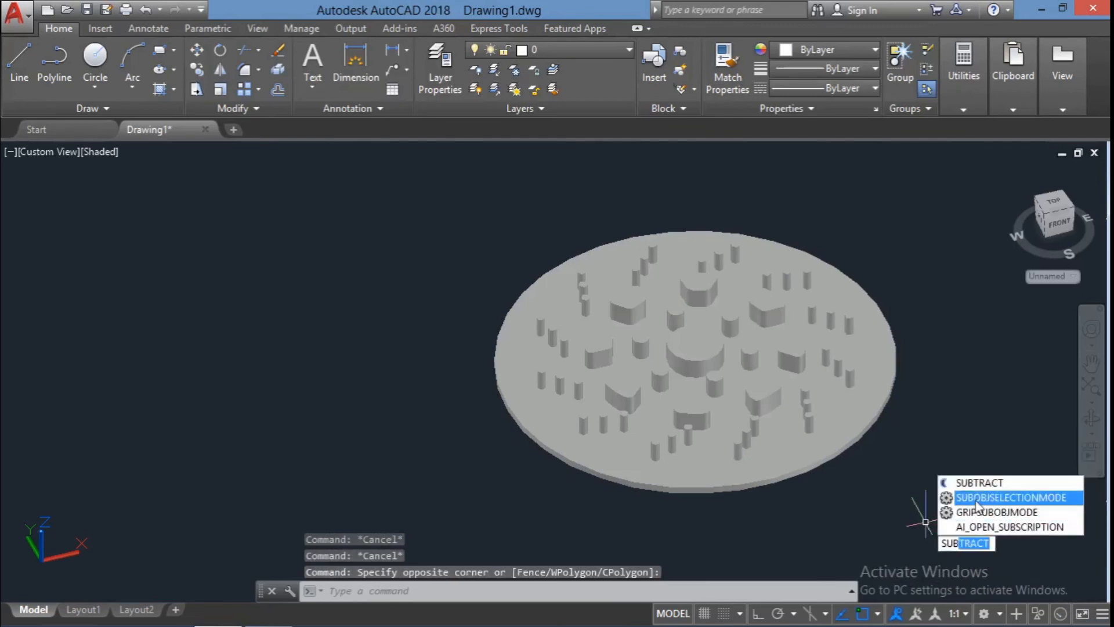
{"action": "key", "text": "Return"}
{"action": "left_click", "coordinate": [821, 428]}
{"action": "key", "text": "Return"}
{"action": "left_click", "coordinate": [692, 409]}
{"action": "left_click", "coordinate": [695, 340]}
{"action": "left_click", "coordinate": [641, 342]}
{"action": "left_click", "coordinate": [627, 305]}
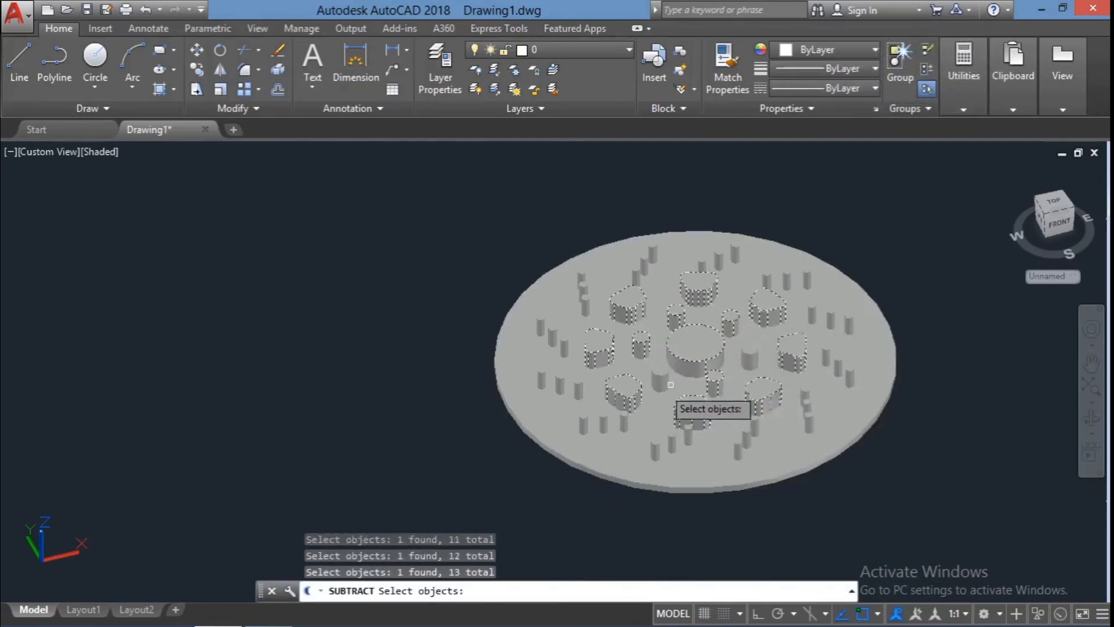
{"action": "key", "text": "Return"}
Subtract all the small rim-hole solids from the disc, using a side view to pick the remaining ones together.
{"action": "key", "text": "Return"}
{"action": "left_click", "coordinate": [841, 435]}
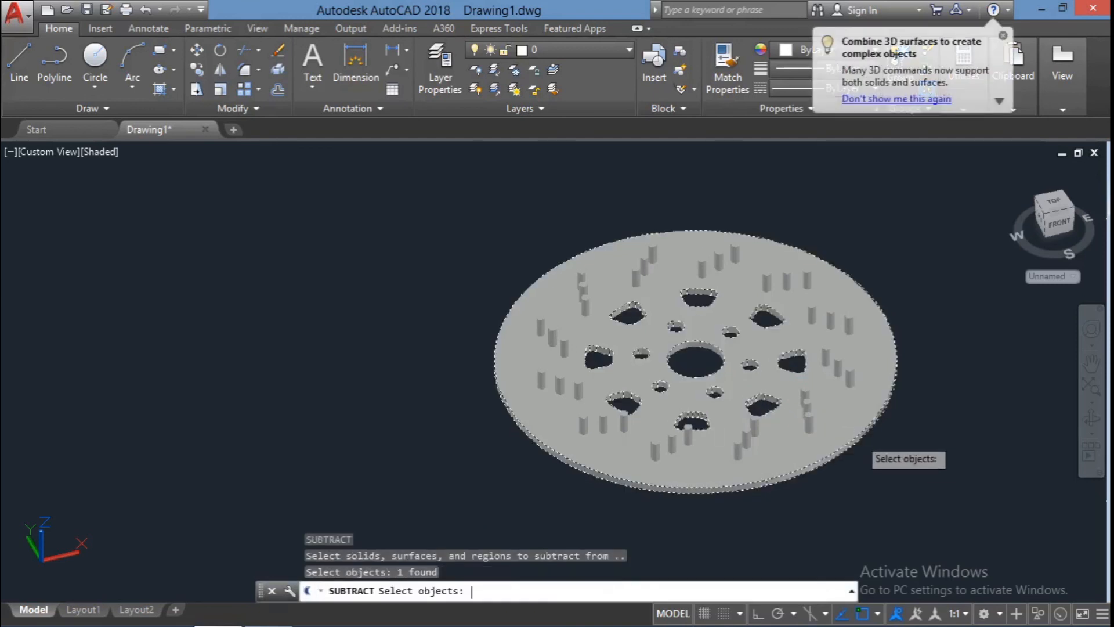
{"action": "left_click", "coordinate": [805, 398]}
{"action": "left_click", "coordinate": [849, 372]}
{"action": "left_click", "coordinate": [826, 355]}
{"action": "left_click", "coordinate": [836, 362]}
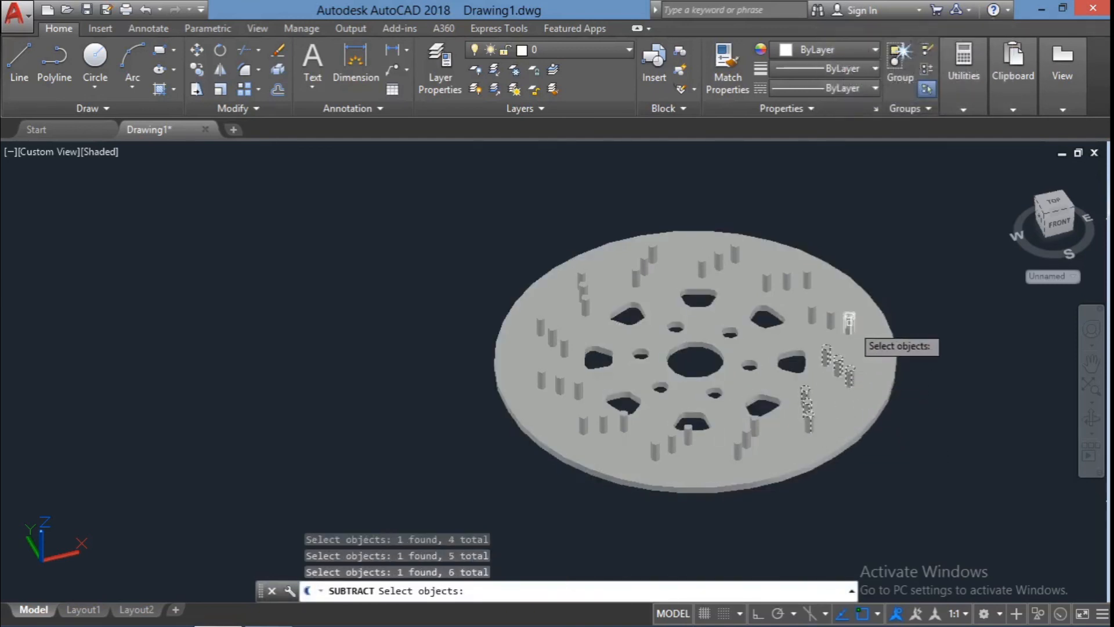
{"action": "middle_click_drag", "start_coordinate": [849, 321], "coordinate": [925, 346], "text": "shift"}
{"action": "left_click", "coordinate": [883, 334]}
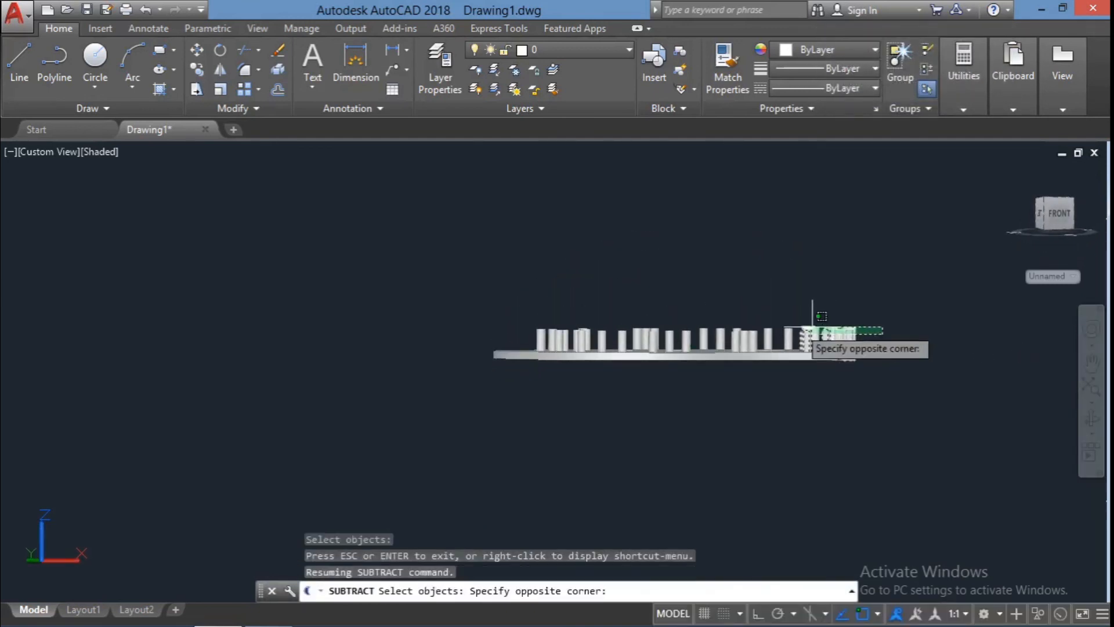
{"action": "left_click", "coordinate": [525, 316]}
{"action": "key", "text": "Return"}
Return to the home view and erase the leftover group of duplicate solids beside the disc.
{"action": "middle_click_drag", "start_coordinate": [1047, 428], "coordinate": [775, 480], "text": "shift"}
{"action": "left_click", "coordinate": [1013, 171]}
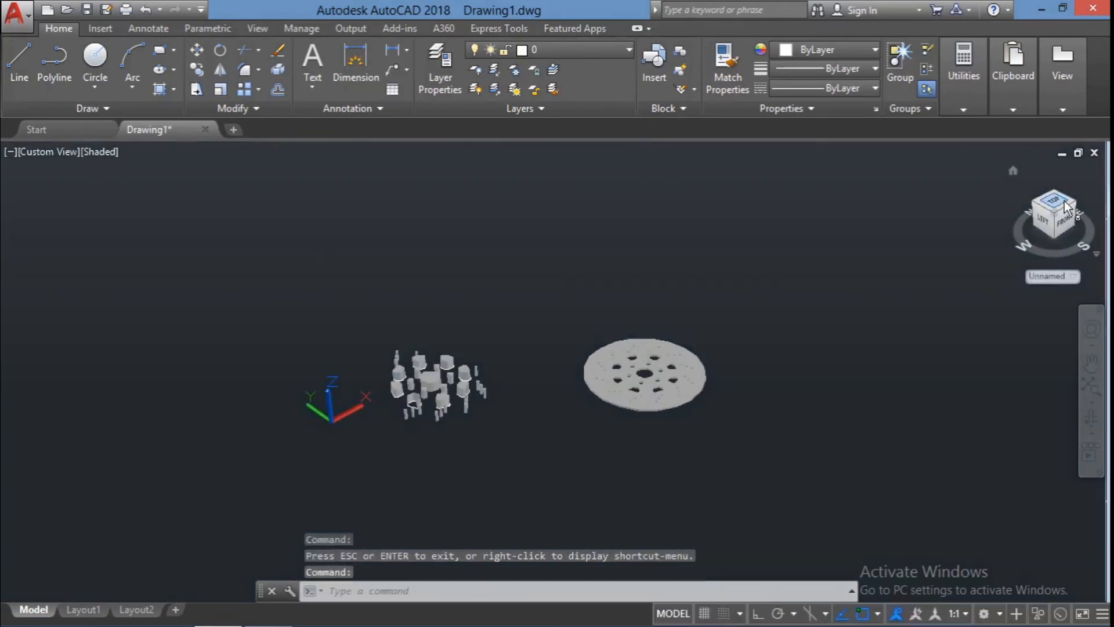
{"action": "left_click", "coordinate": [515, 450]}
{"action": "left_click", "coordinate": [406, 350]}
{"action": "key", "text": "Delete"}
{"action": "key", "text": "Escape"}
{"action": "key", "text": "Escape"}
{"action": "key", "text": "Escape"}
{"action": "scroll", "coordinate": [638, 377], "scroll_direction": "up", "scroll_amount": 5}
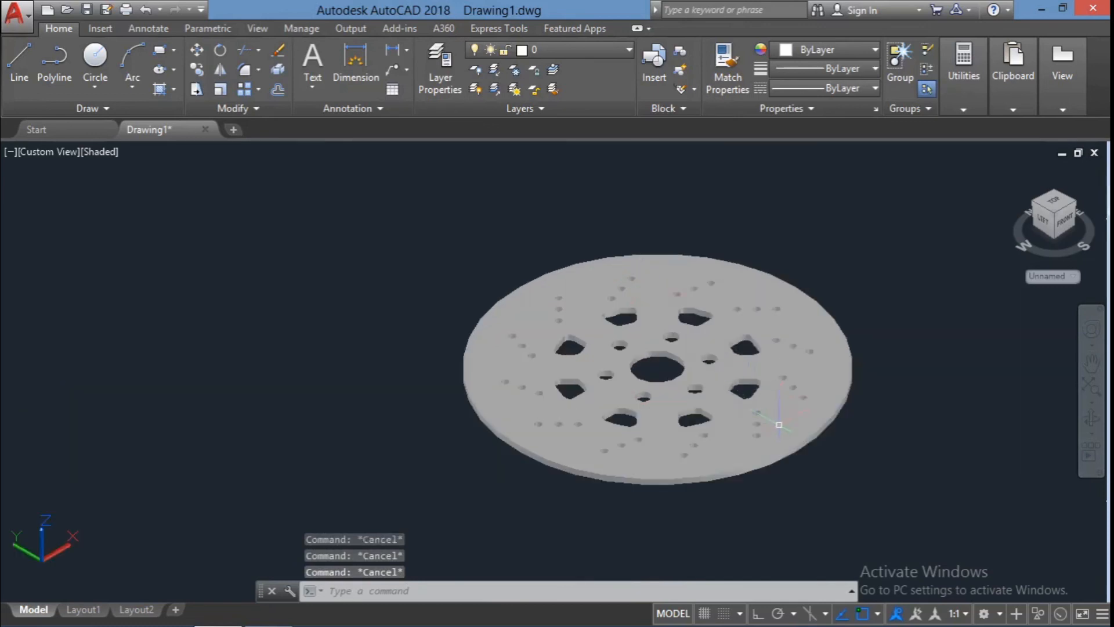
Move the perforated disc to the free area where the leftover solids stood.
{"action": "type", "text": "m"}
{"action": "key", "text": "Return"}
{"action": "left_click", "coordinate": [769, 411]}
{"action": "left_click", "coordinate": [346, 306]}
{"action": "key", "text": "Escape"}
{"action": "key", "text": "Escape"}
{"action": "key", "text": "Escape"}
{"action": "scroll", "coordinate": [603, 490], "scroll_direction": "down", "scroll_amount": 2}
{"action": "scroll", "coordinate": [174, 309], "scroll_direction": "up", "scroll_amount": 2}
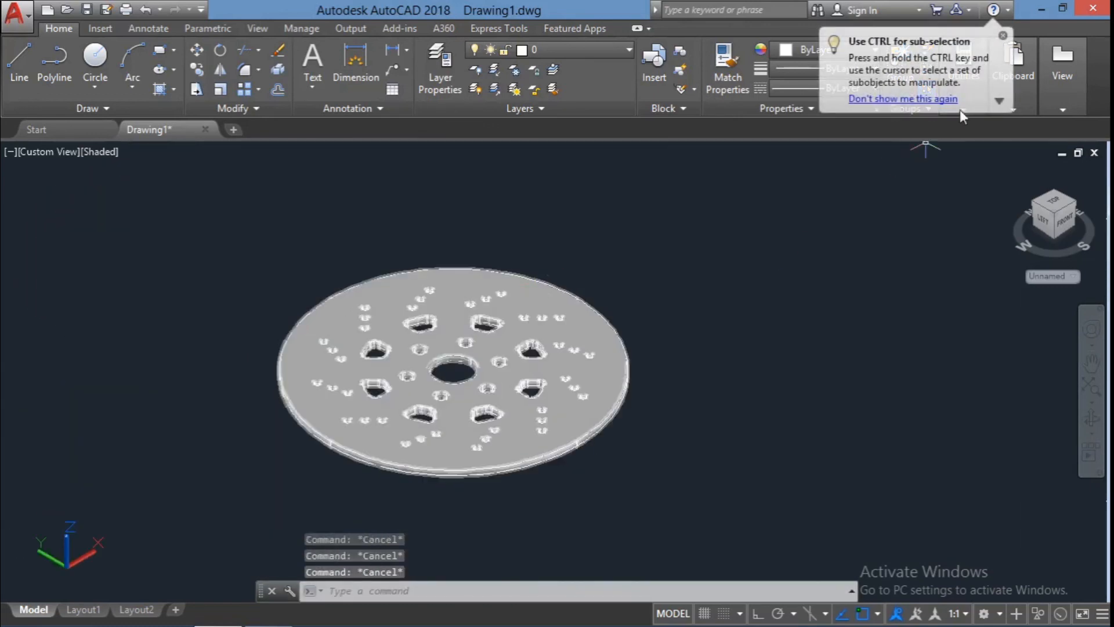
Switch the viewport to the Realistic visual style and set the current colour to 147,149,152.
{"action": "left_click", "coordinate": [102, 152]}
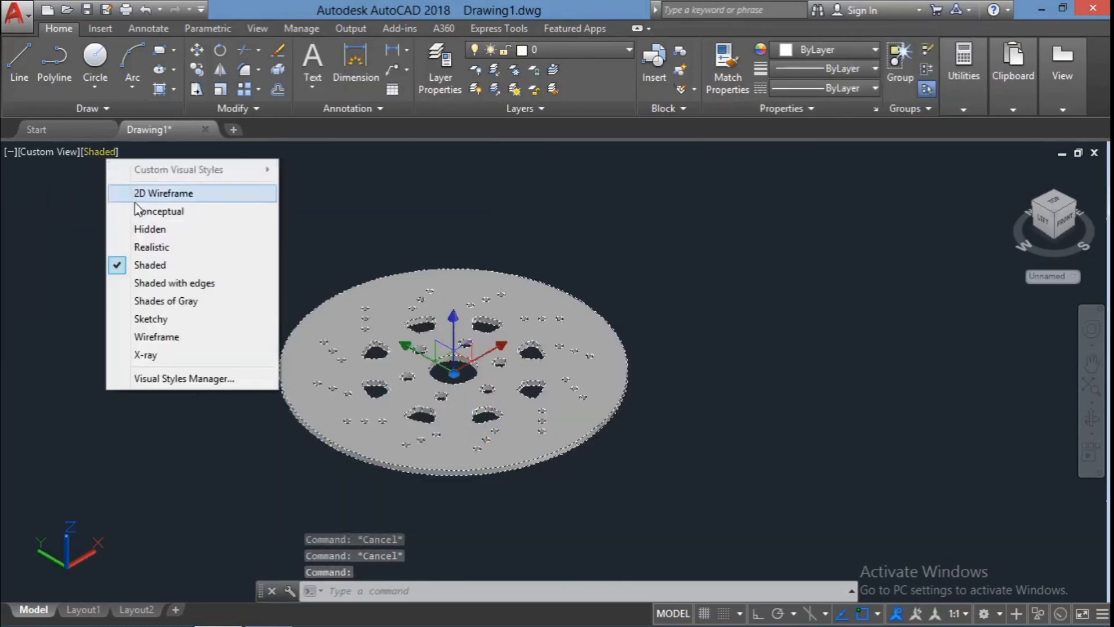
{"action": "left_click", "coordinate": [139, 244]}
{"action": "left_click", "coordinate": [836, 50]}
{"action": "left_click", "coordinate": [781, 134]}
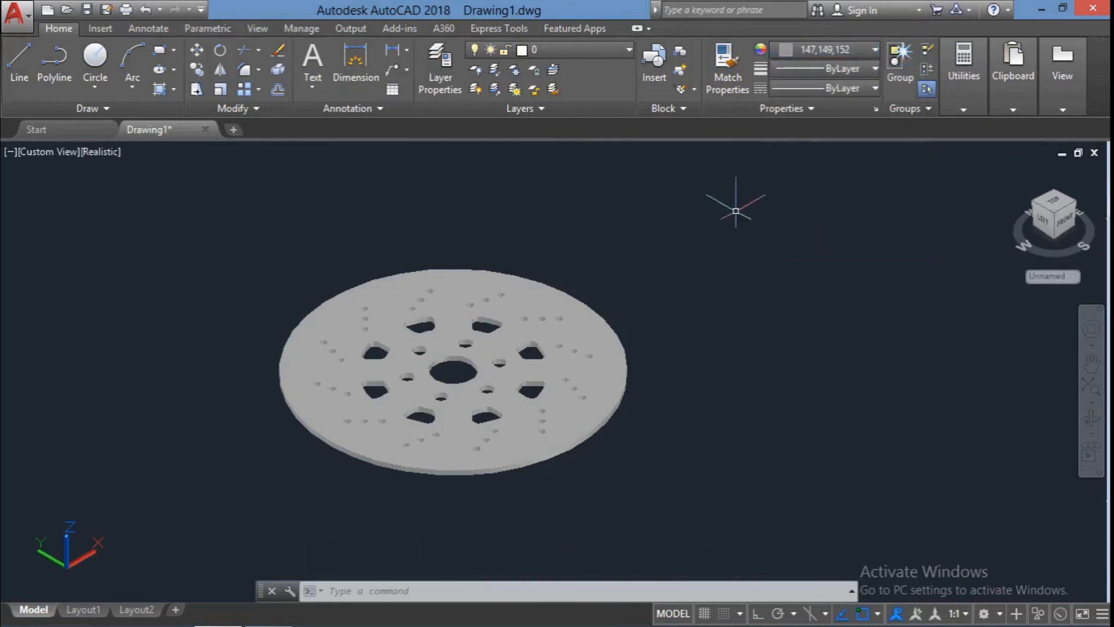
Set the disc's colour to dark grey 99,100,102.
{"action": "left_click", "coordinate": [804, 50]}
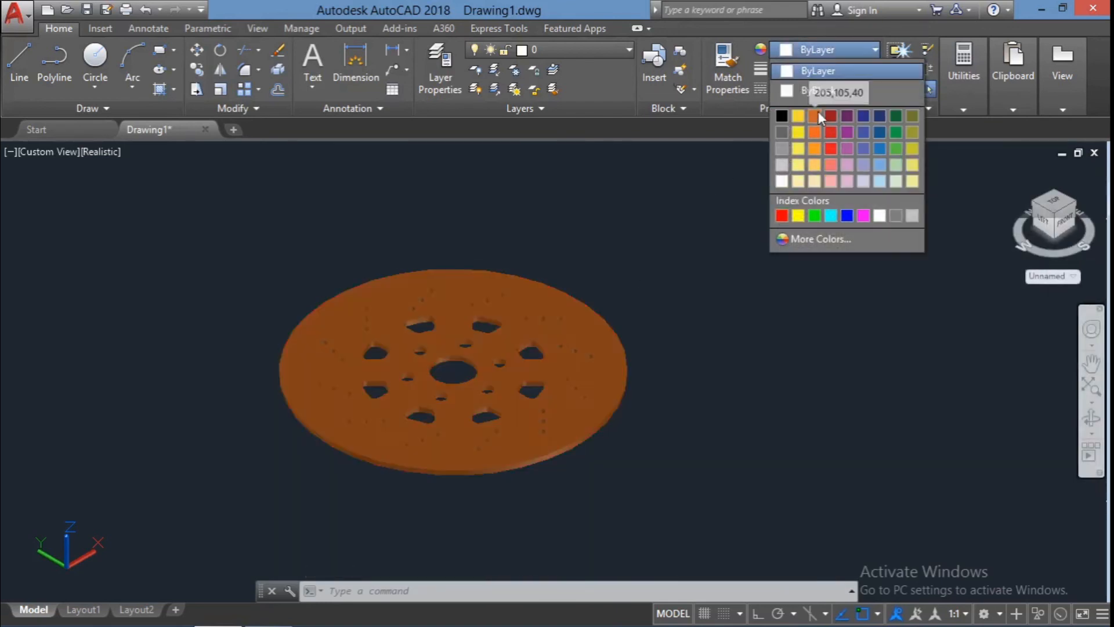
{"action": "left_click", "coordinate": [782, 132]}
{"action": "left_click", "coordinate": [753, 242]}
{"action": "key", "text": "Escape"}
{"action": "key", "text": "Escape"}
{"action": "key", "text": "Escape"}
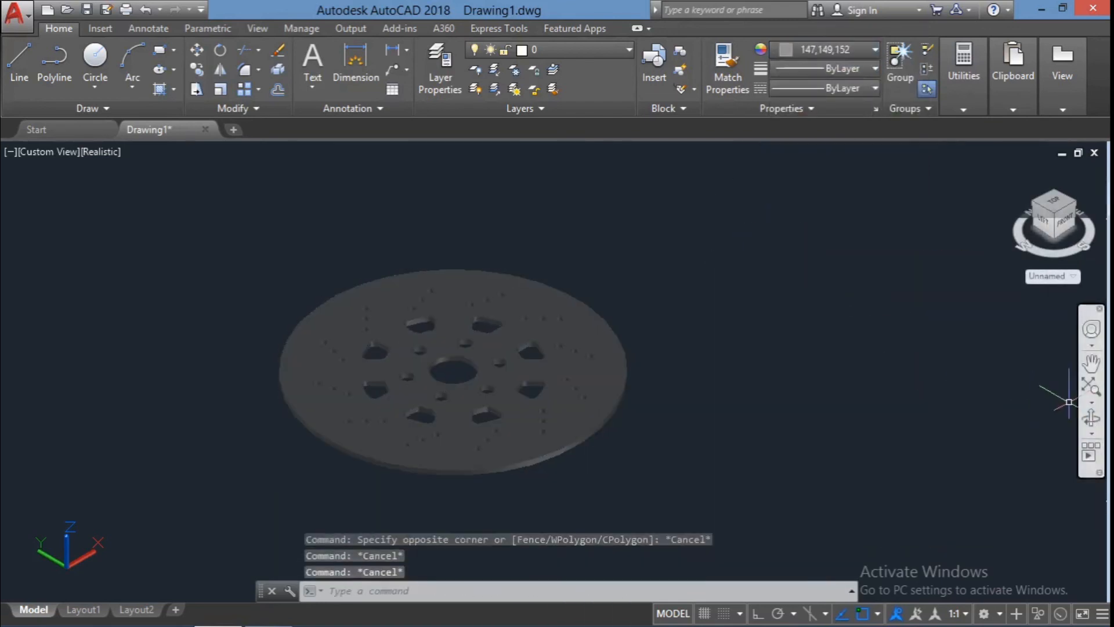
Change the disc's colour to a lighter grey.
{"action": "left_click", "coordinate": [1091, 418]}
{"action": "left_click_drag", "start_coordinate": [766, 262], "coordinate": [730, 358]}
{"action": "key", "text": "Escape"}
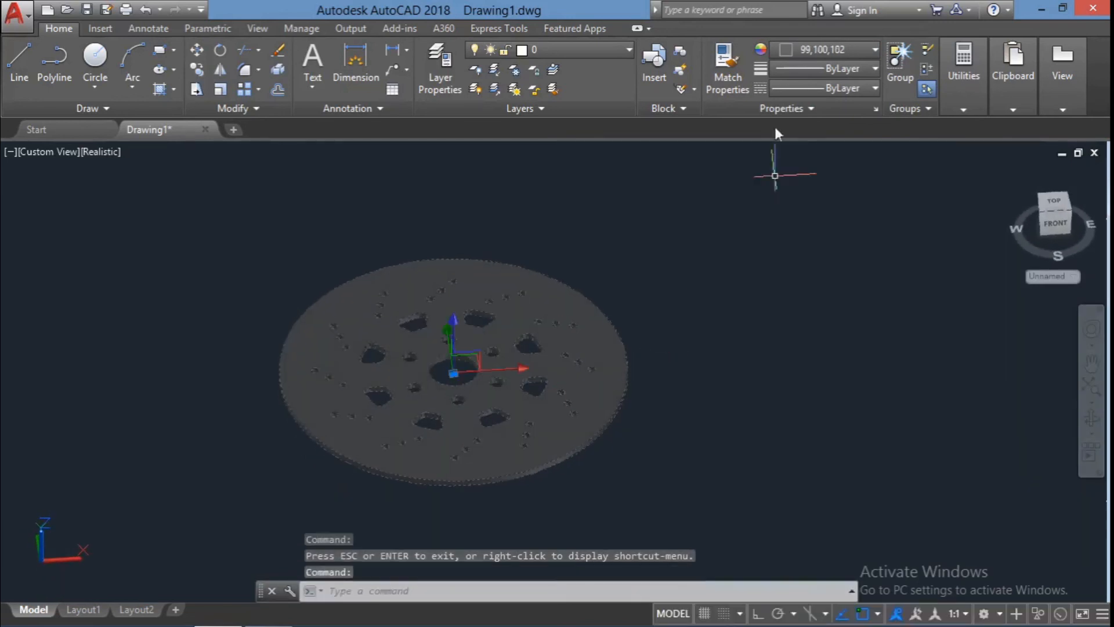
{"action": "left_click", "coordinate": [807, 49]}
{"action": "left_click", "coordinate": [781, 148]}
Set the current colour to 255,255,255 and change the disc's colour to white.
{"action": "left_click", "coordinate": [1091, 418]}
{"action": "left_click_drag", "start_coordinate": [836, 394], "coordinate": [407, 448]}
{"action": "key", "text": "Escape"}
{"action": "left_click", "coordinate": [824, 50]}
{"action": "left_click", "coordinate": [781, 182]}
{"action": "left_click", "coordinate": [606, 324]}
{"action": "left_click", "coordinate": [824, 50]}
{"action": "left_click", "coordinate": [880, 216]}
{"action": "left_click", "coordinate": [744, 379]}
{"action": "key", "text": "Escape"}
{"action": "key", "text": "Escape"}
View the finished disc enlarged and centred in the viewport.
{"action": "left_click", "coordinate": [1091, 417]}
{"action": "scroll", "coordinate": [395, 458], "scroll_direction": "up", "scroll_amount": 2}
{"action": "scroll", "coordinate": [407, 448], "scroll_direction": "up", "scroll_amount": 1}
{"action": "key", "text": "Escape"}
{"action": "left_click", "coordinate": [1091, 363]}
{"action": "left_click_drag", "start_coordinate": [738, 388], "coordinate": [847, 395]}
{"action": "key", "text": "Escape"}
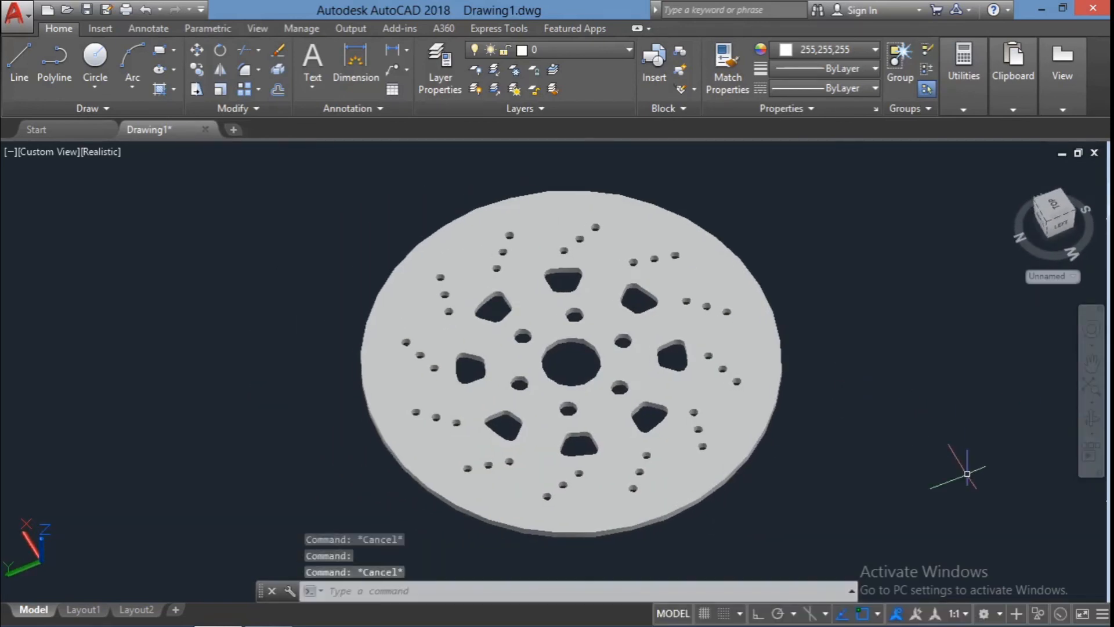